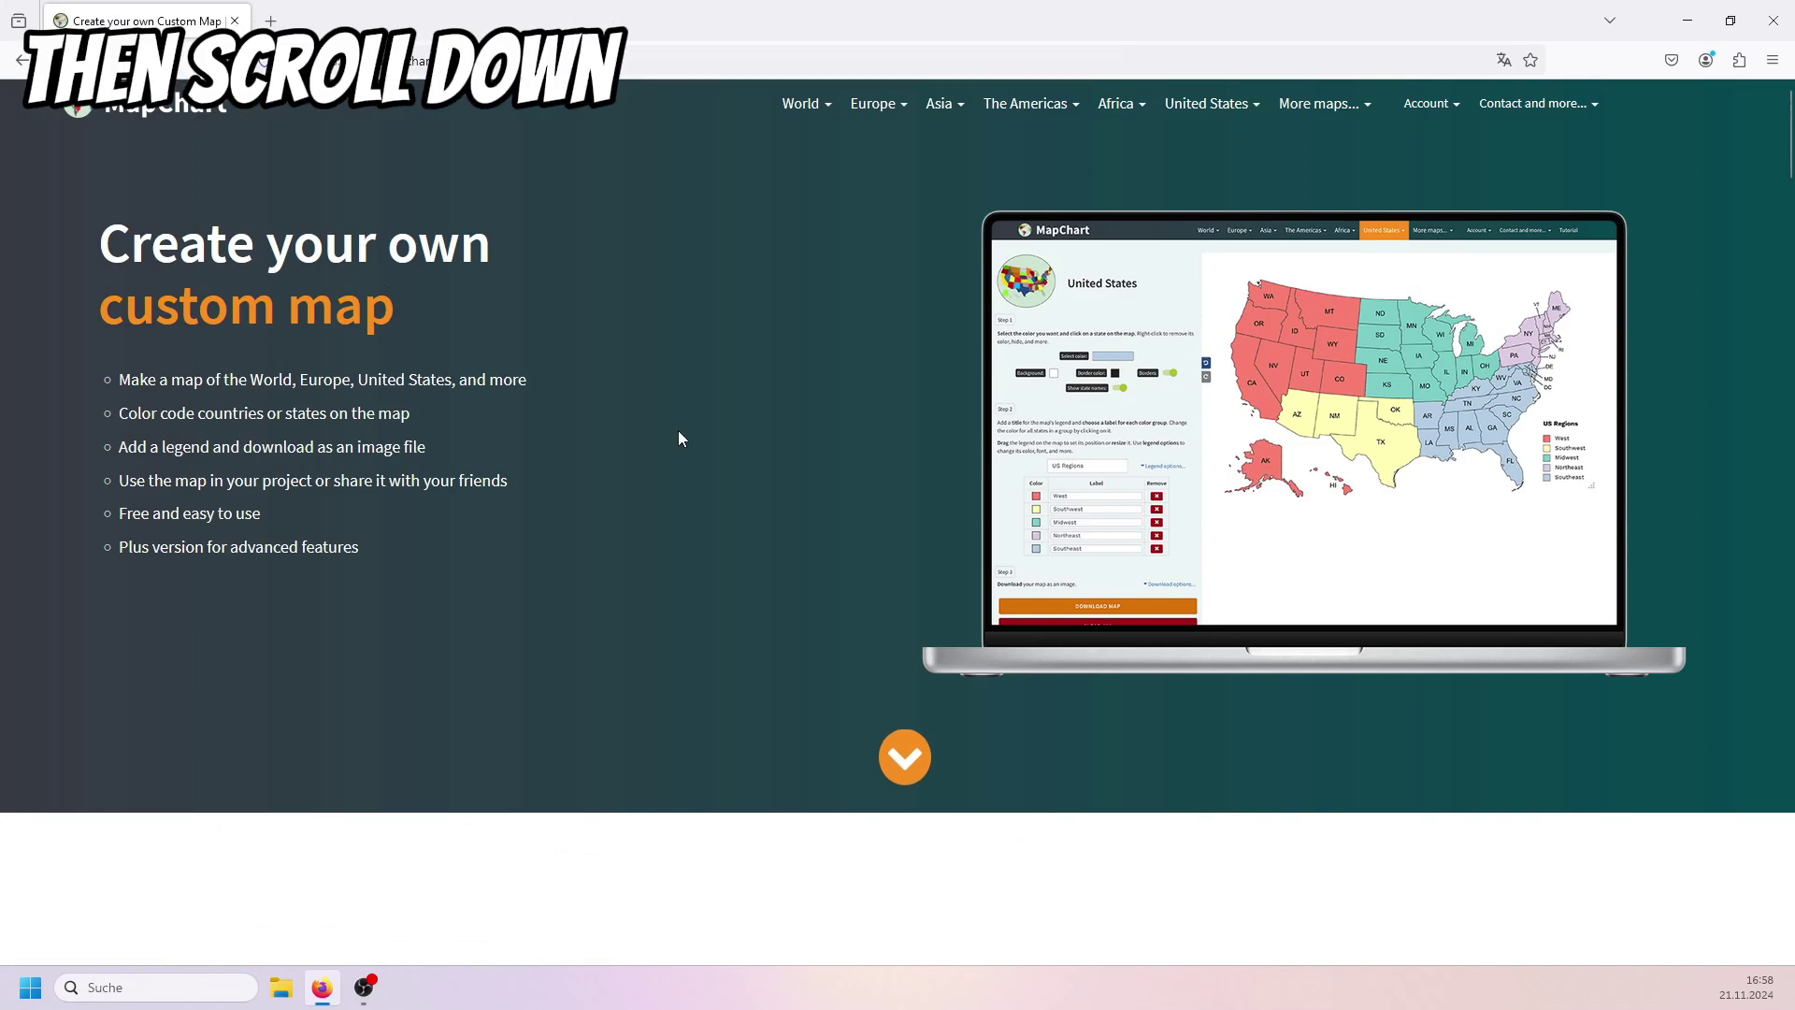
Find the Europe section in the map selection and open its Countries map
{"action": "scroll", "coordinate": [677, 433], "scroll_direction": "down", "scroll_amount": 8}
{"action": "scroll", "coordinate": [680, 438], "scroll_direction": "down", "scroll_amount": 15}
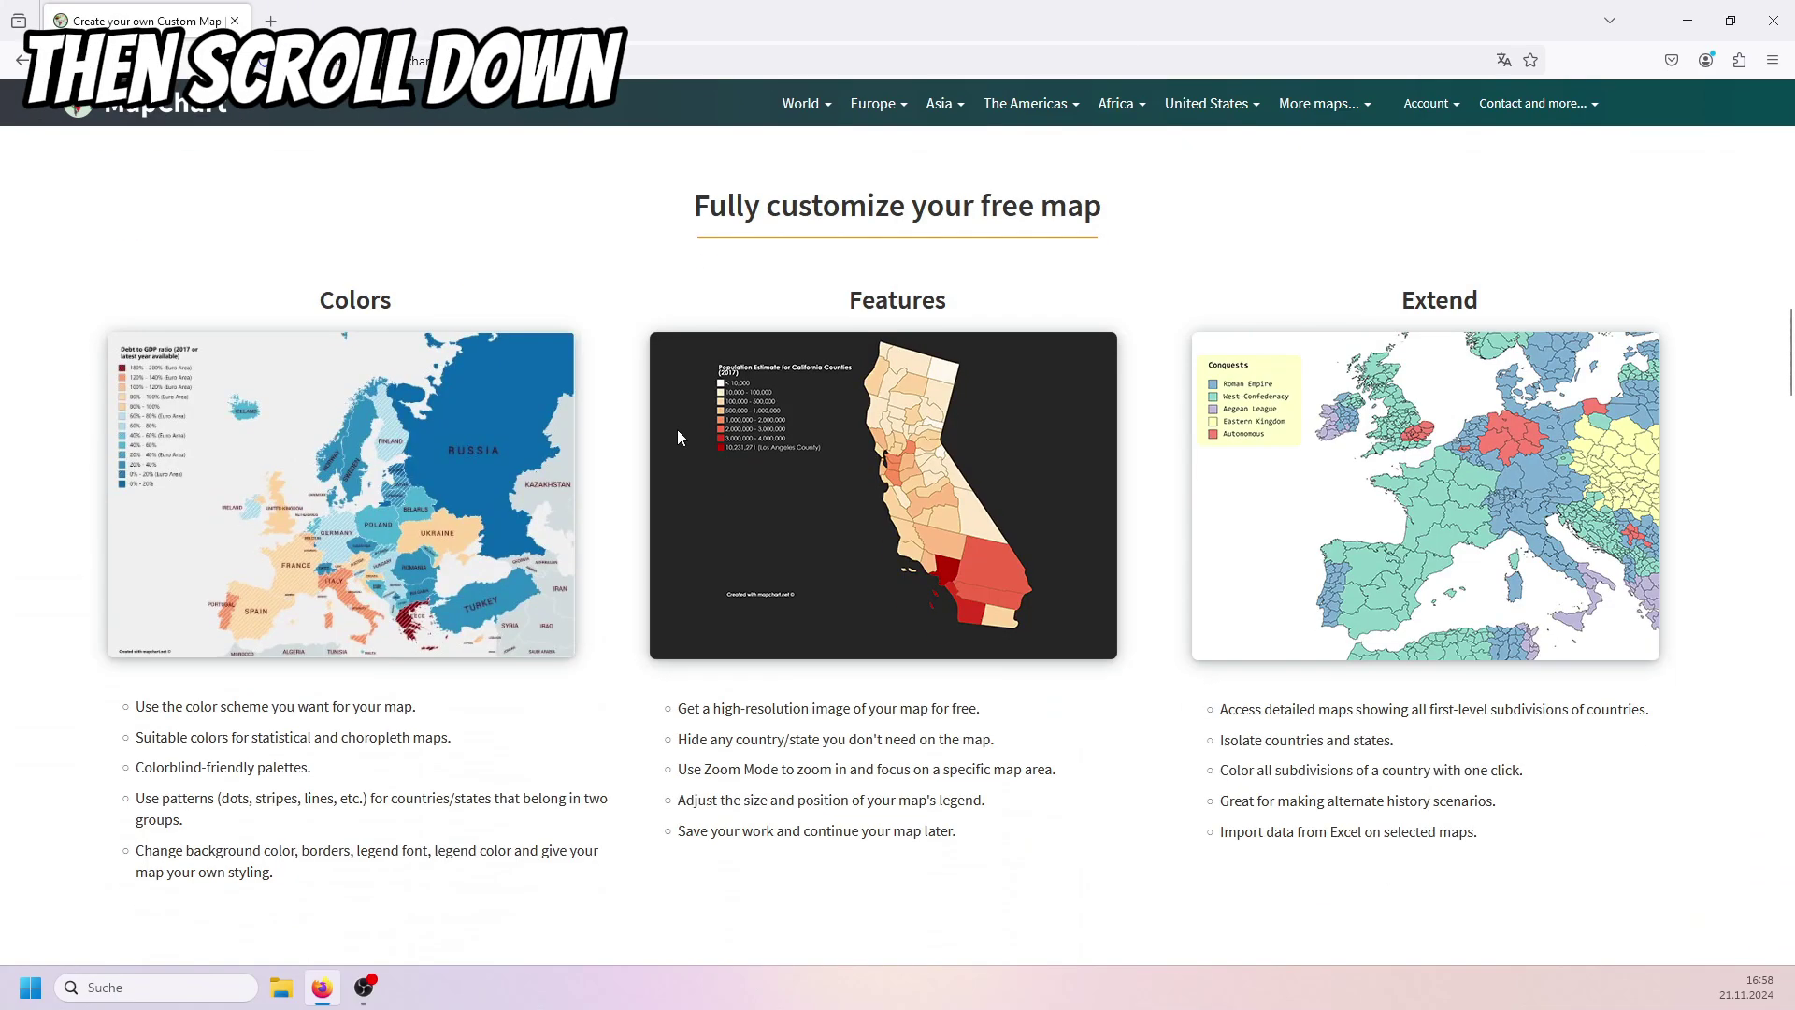
{"action": "scroll", "coordinate": [680, 438], "scroll_direction": "down", "scroll_amount": 3}
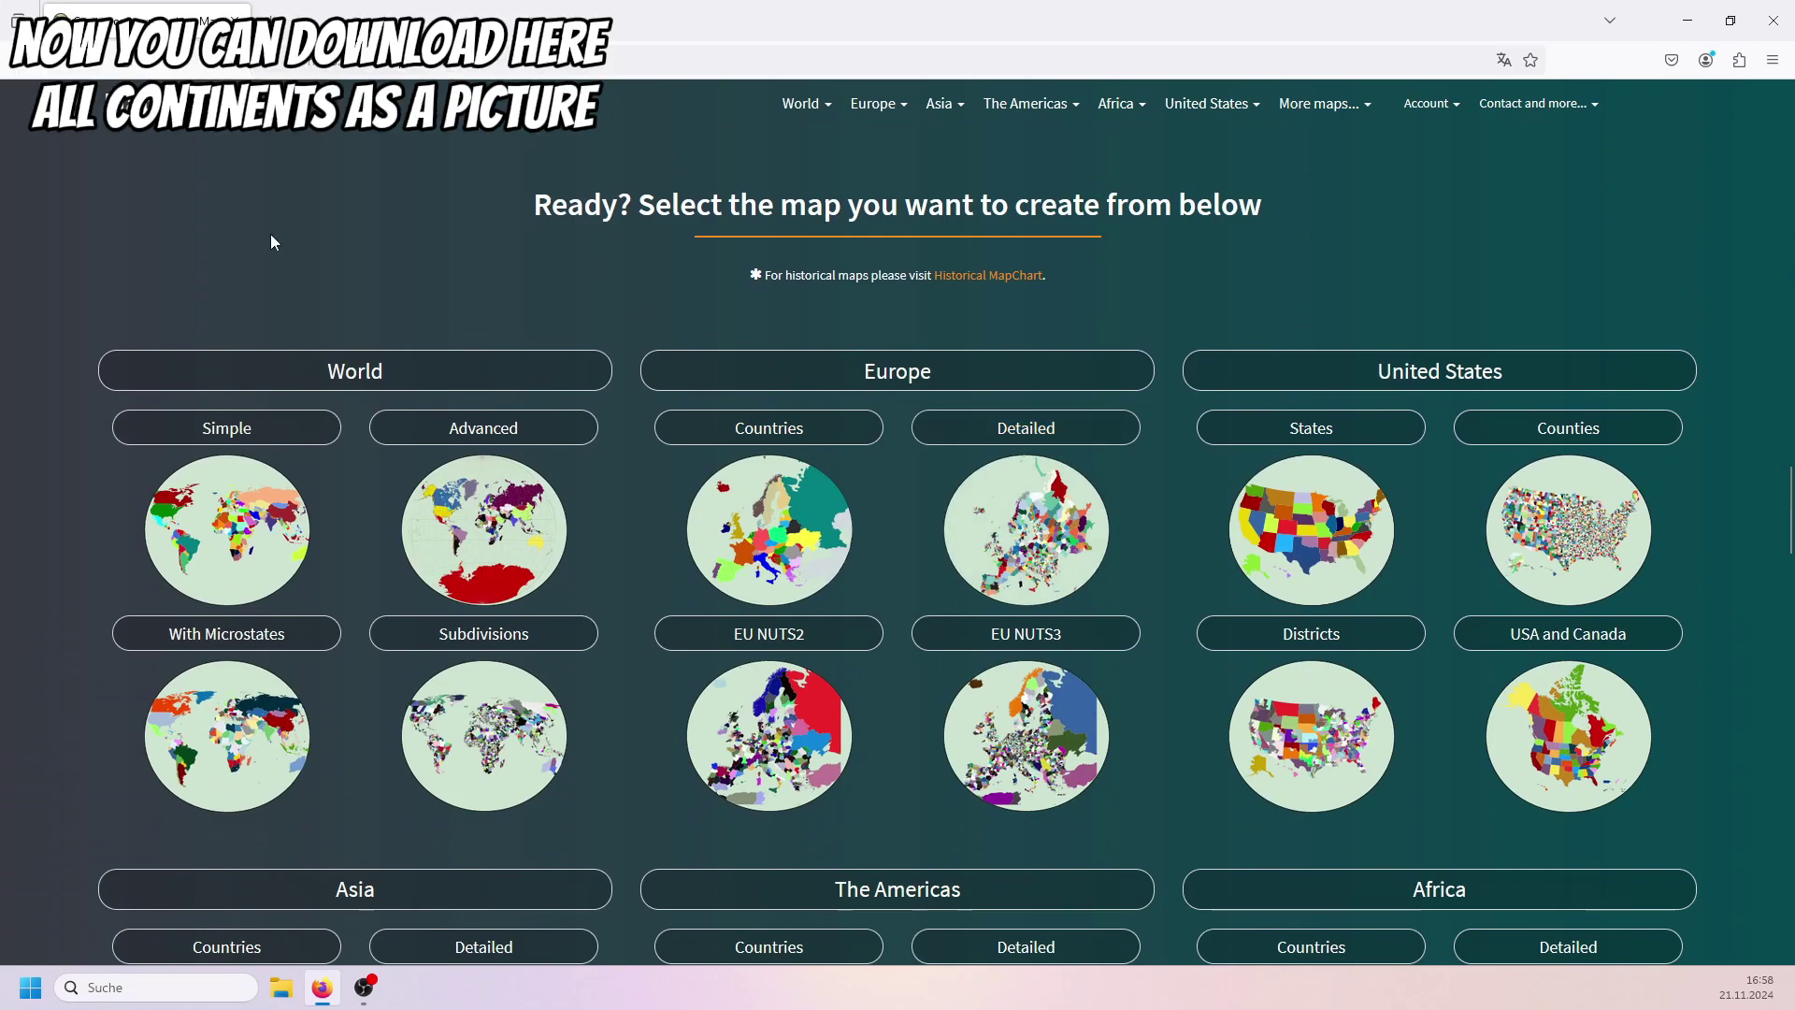
{"action": "scroll", "coordinate": [271, 242], "scroll_direction": "down", "scroll_amount": 5}
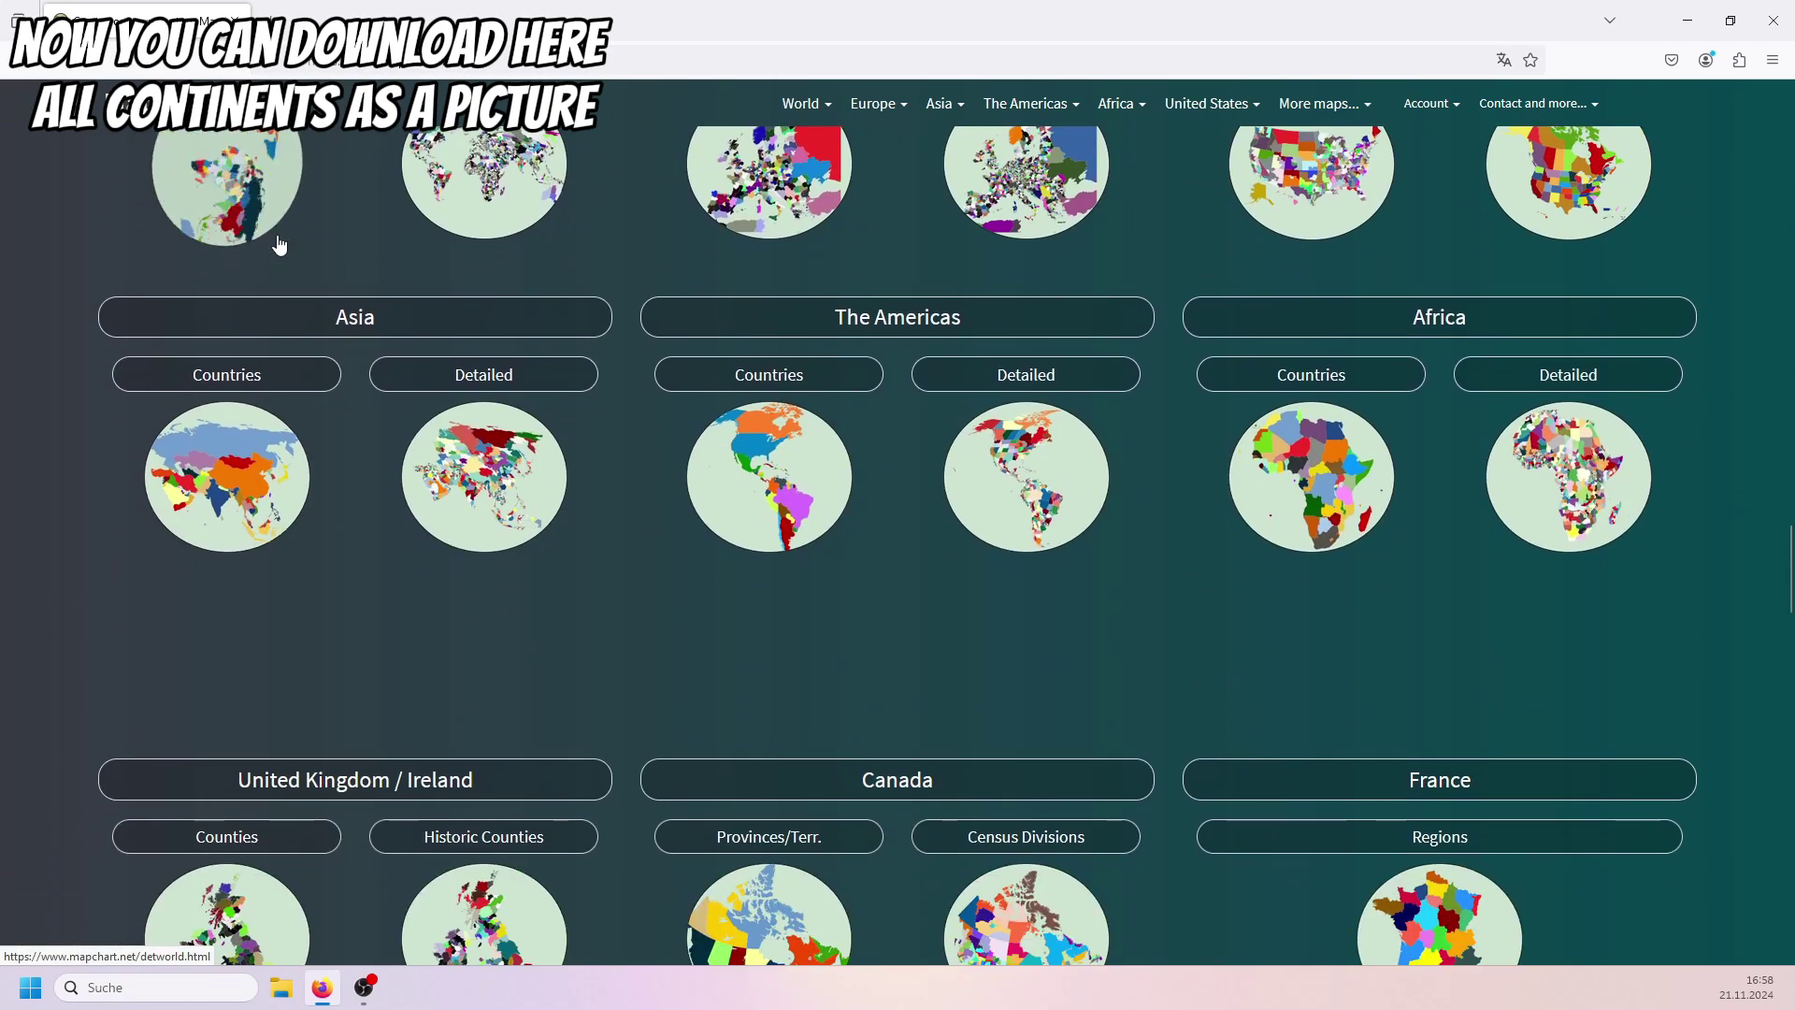
{"action": "scroll", "coordinate": [277, 241], "scroll_direction": "down", "scroll_amount": 2}
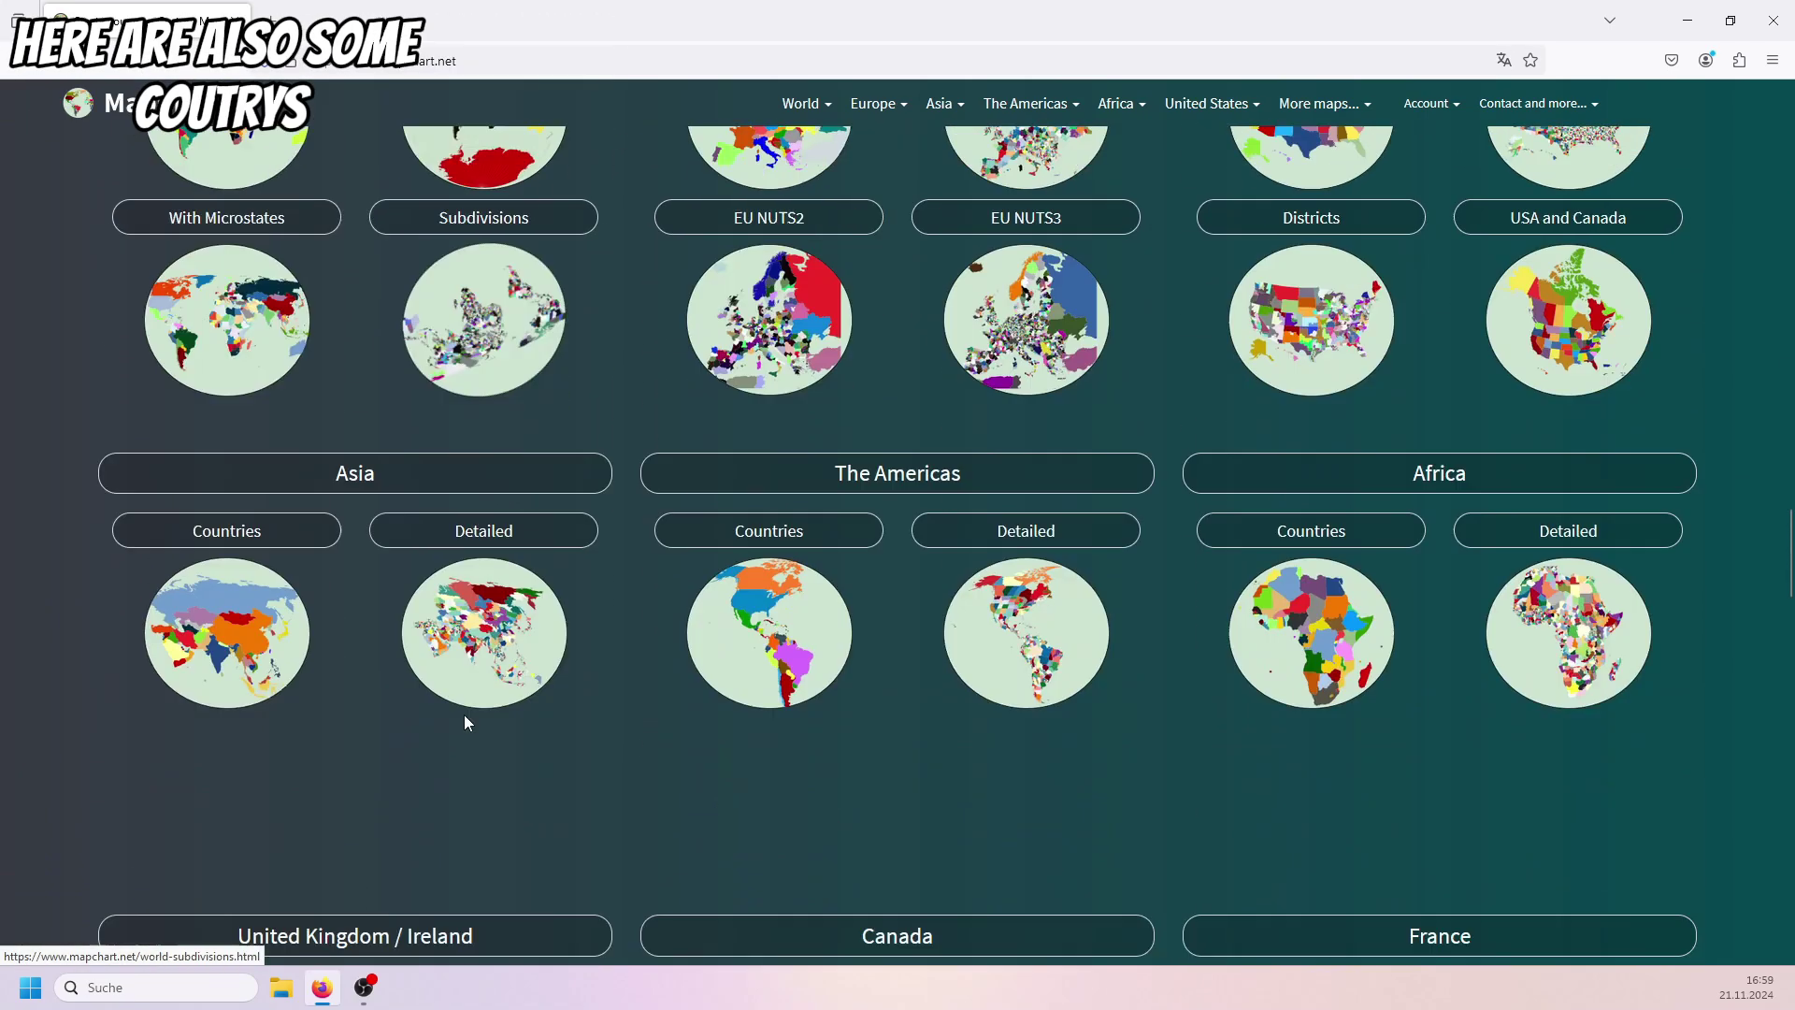
{"action": "scroll", "coordinate": [464, 721], "scroll_direction": "down", "scroll_amount": 8}
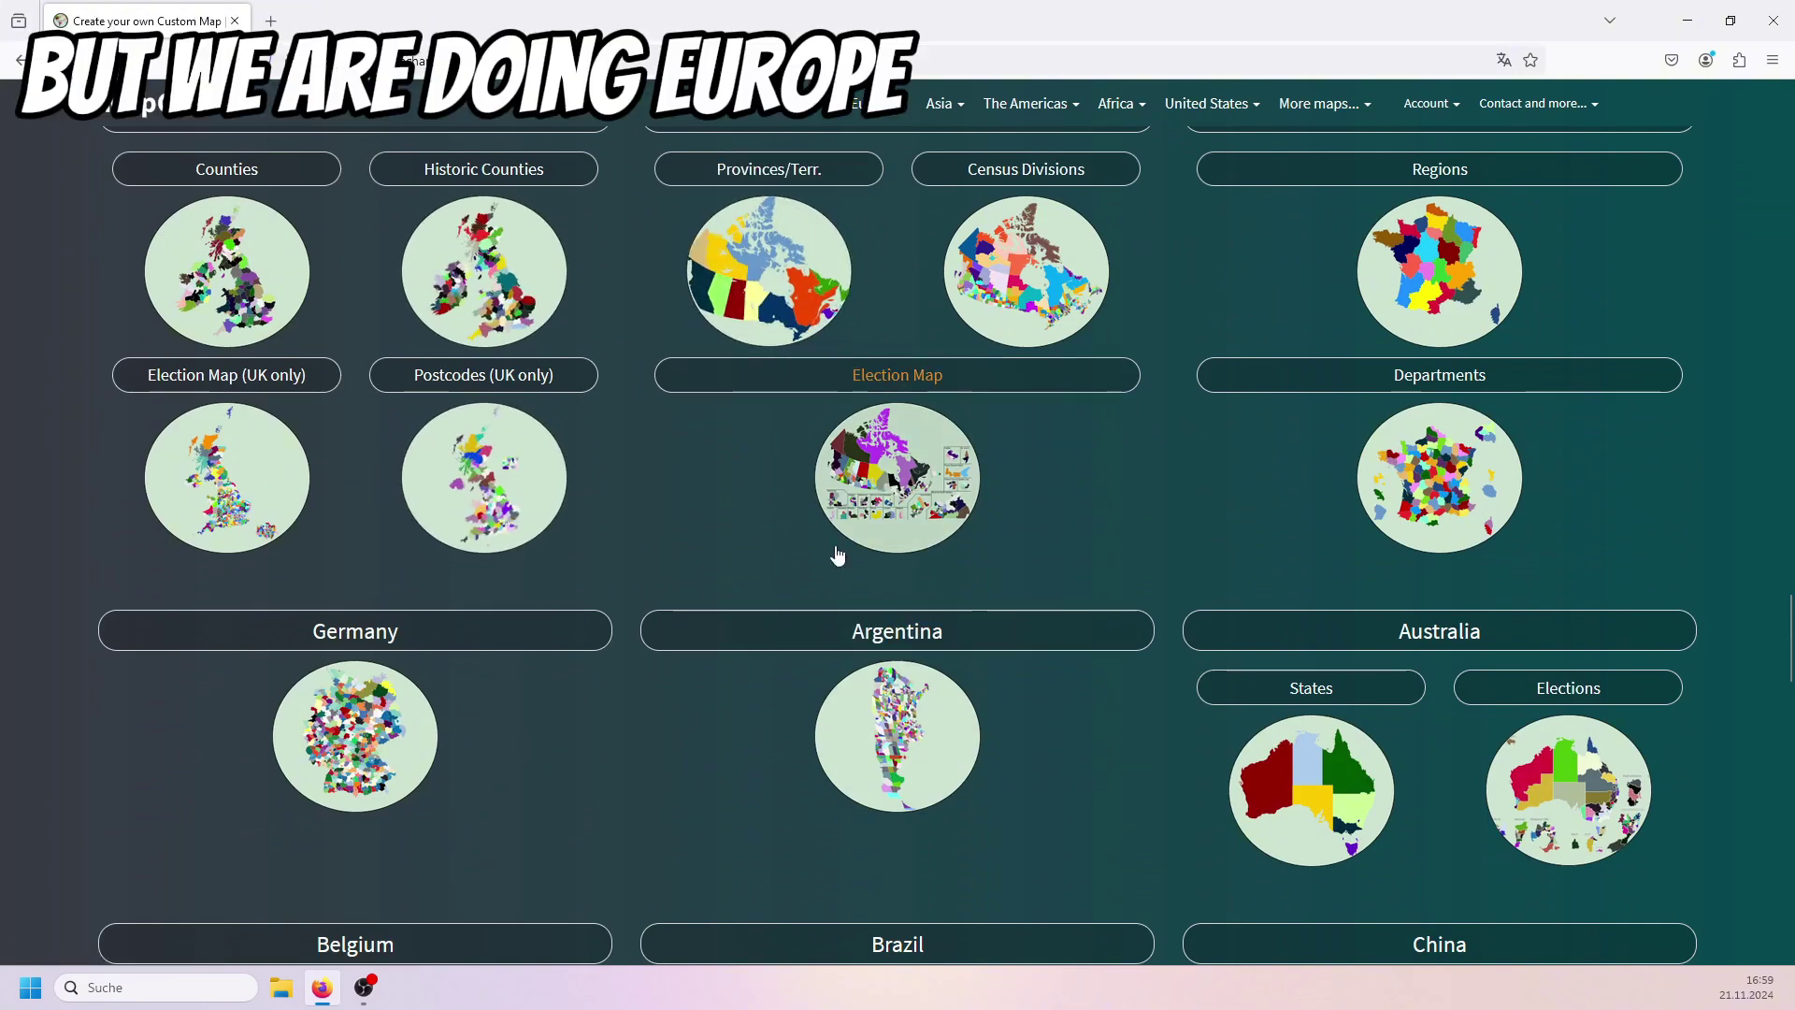
{"action": "scroll", "coordinate": [765, 513], "scroll_direction": "up", "scroll_amount": 10}
{"action": "scroll", "coordinate": [692, 473], "scroll_direction": "up", "scroll_amount": 1}
{"action": "scroll", "coordinate": [693, 473], "scroll_direction": "down", "scroll_amount": 3}
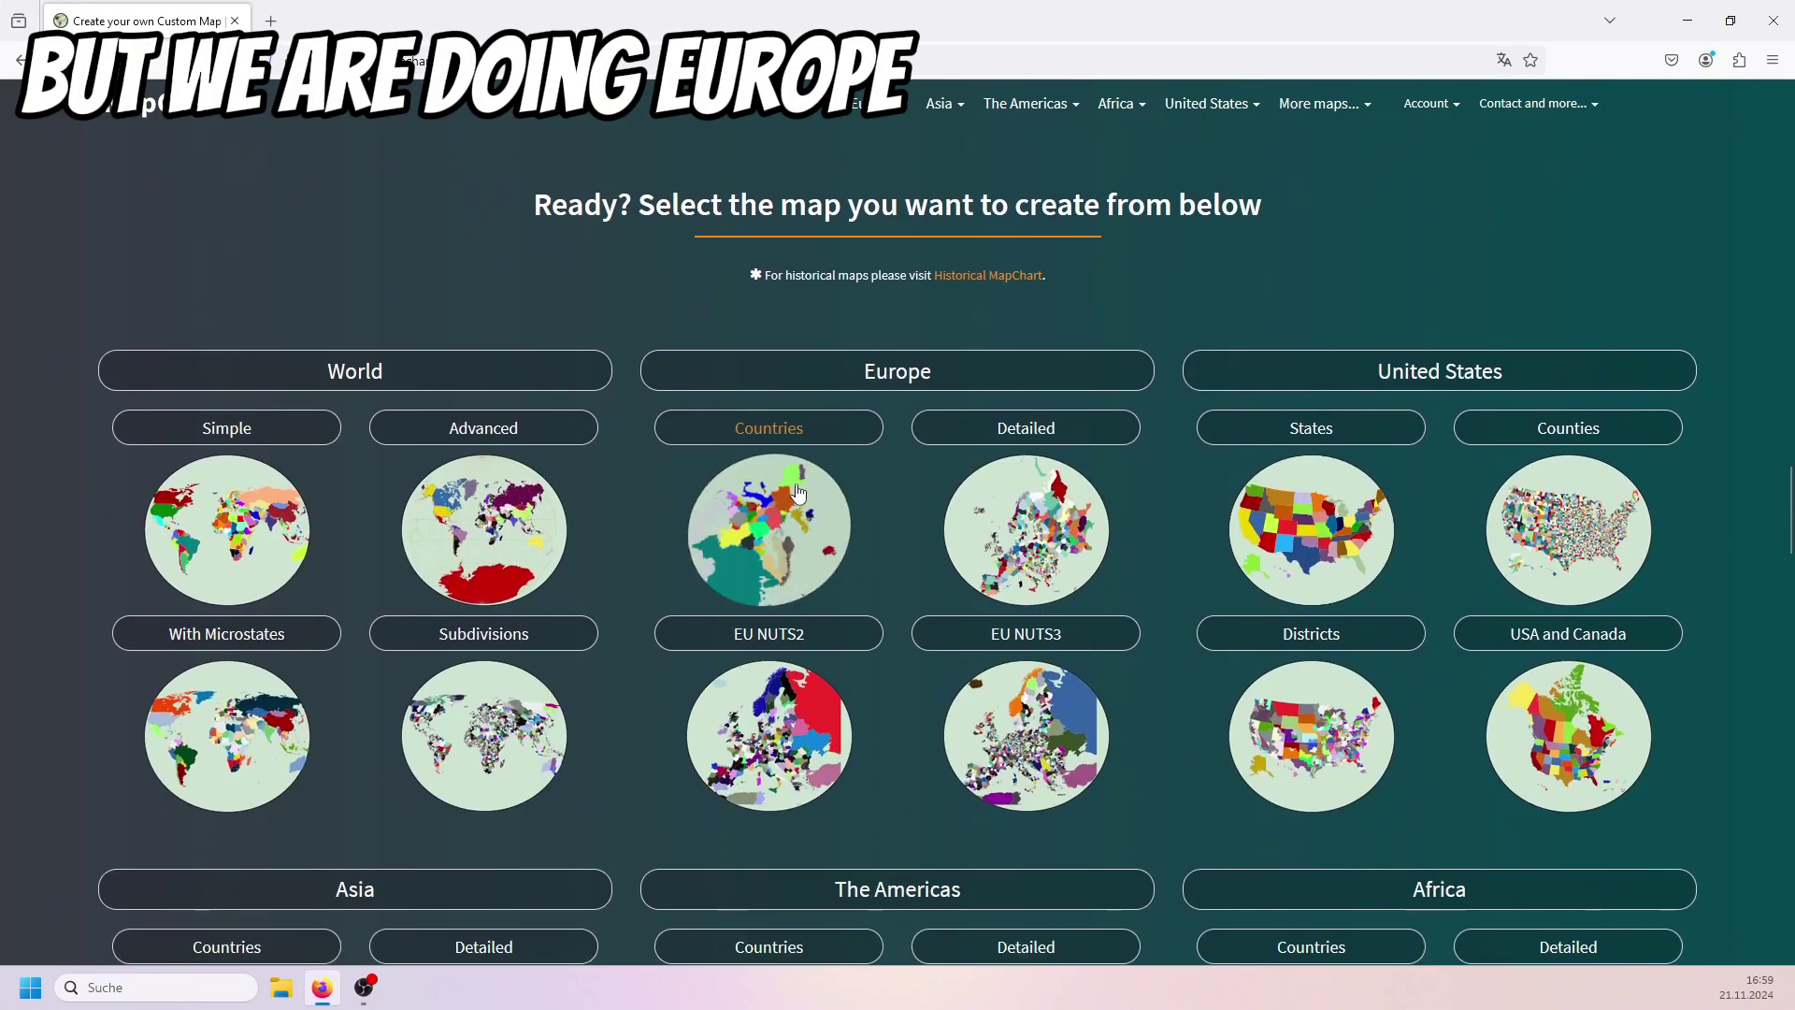
{"action": "left_click", "coordinate": [802, 517]}
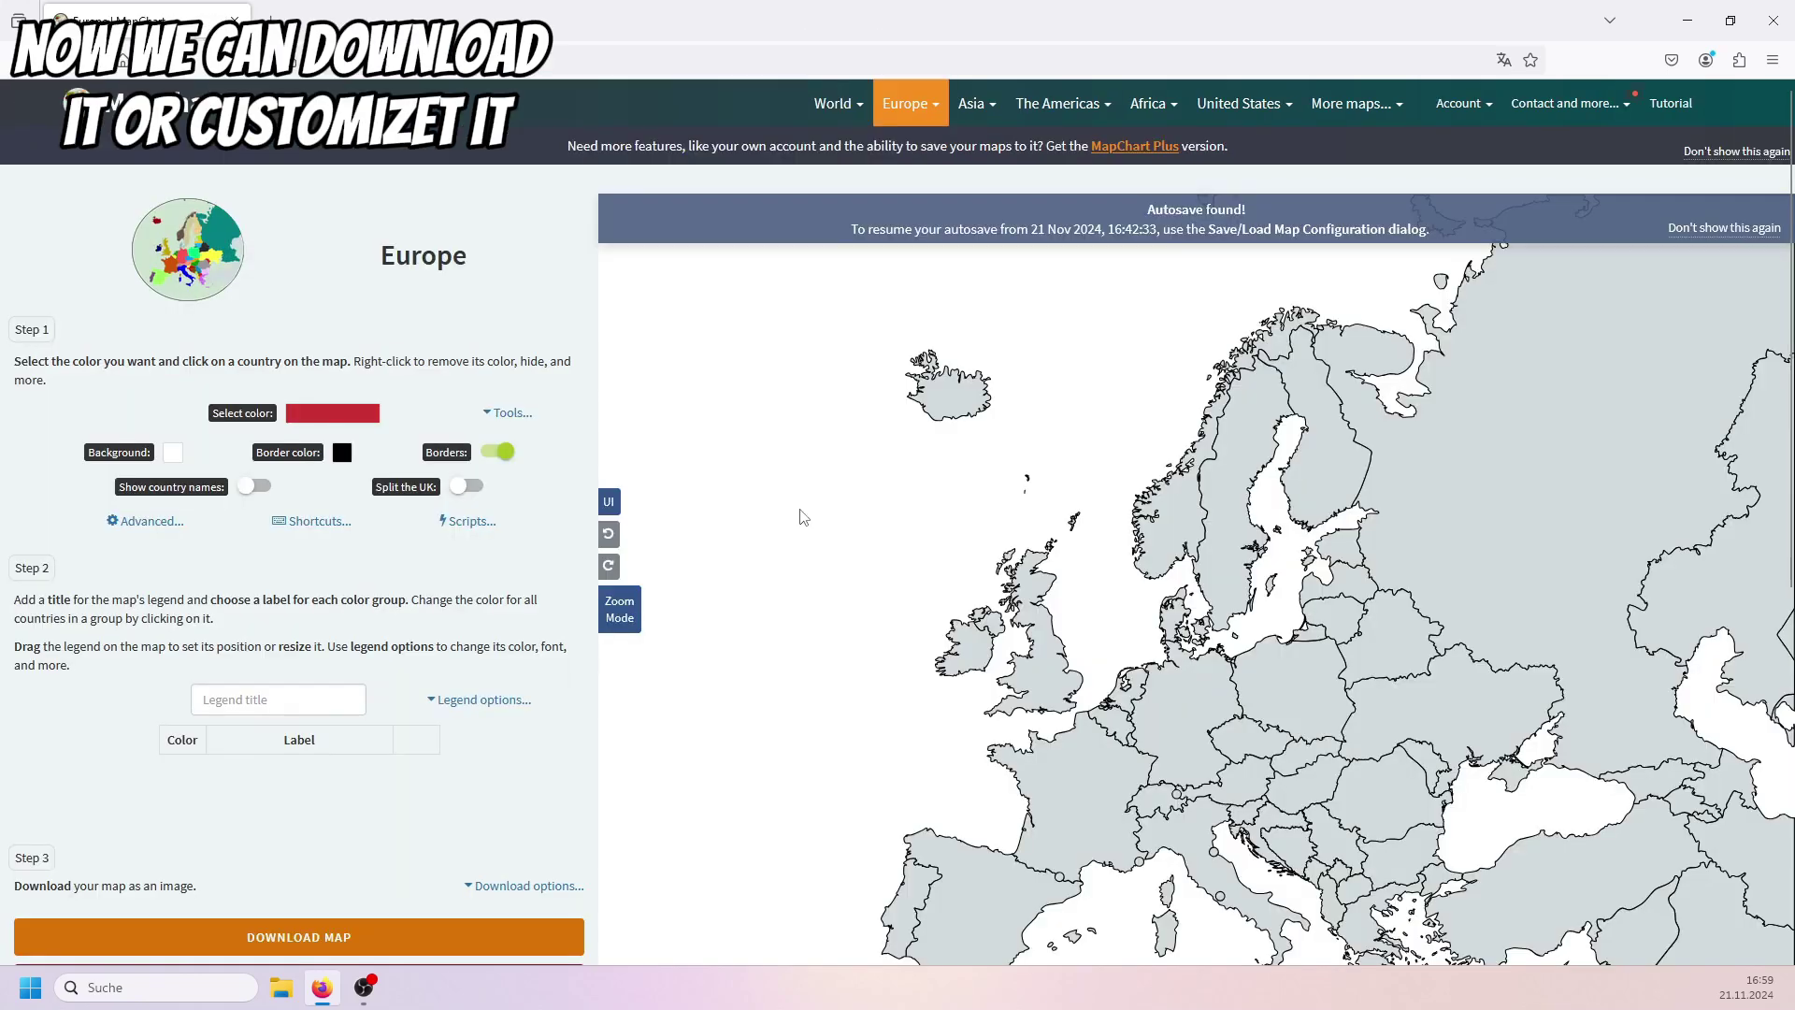
Choose a medium blue and colour Russia, Belarus, Lithuania and Latvia on the map
{"action": "scroll", "coordinate": [802, 517], "scroll_direction": "down", "scroll_amount": 1}
{"action": "left_click", "coordinate": [334, 319]}
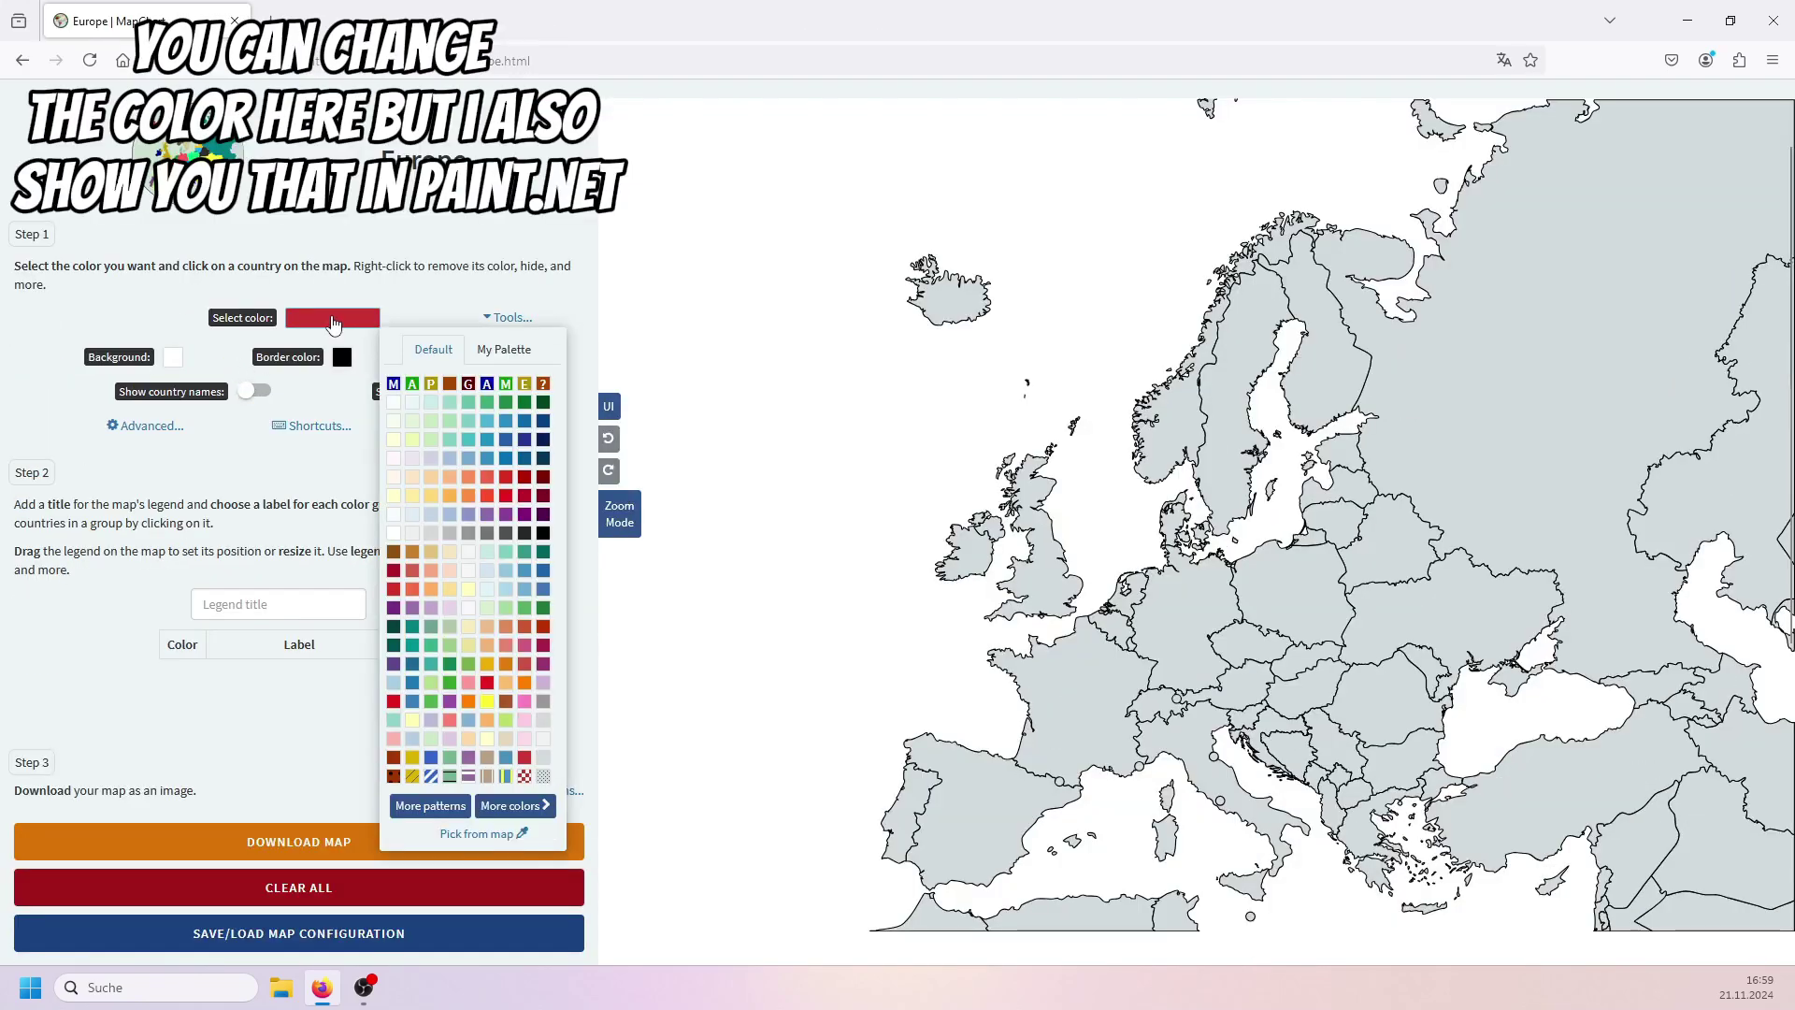
{"action": "left_click", "coordinate": [505, 420]}
{"action": "left_click", "coordinate": [1461, 400]}
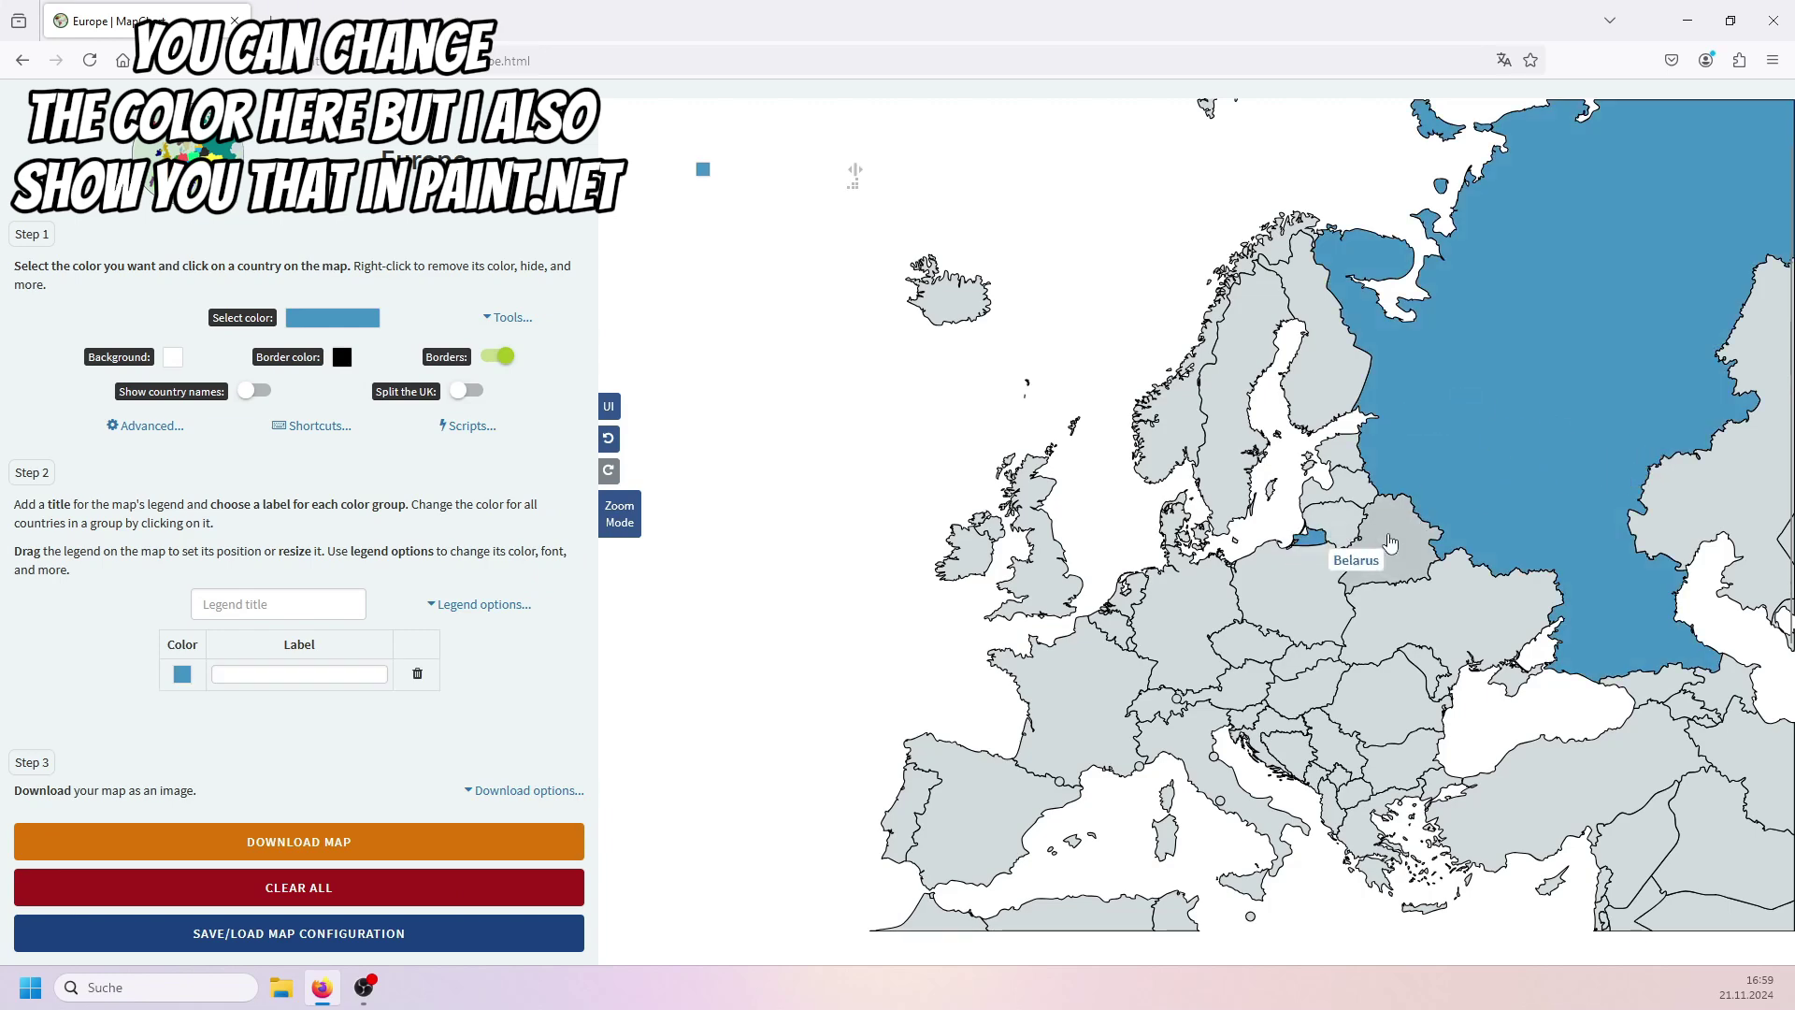
{"action": "left_click", "coordinate": [1390, 543]}
{"action": "left_click", "coordinate": [1337, 519]}
{"action": "left_click", "coordinate": [1346, 472]}
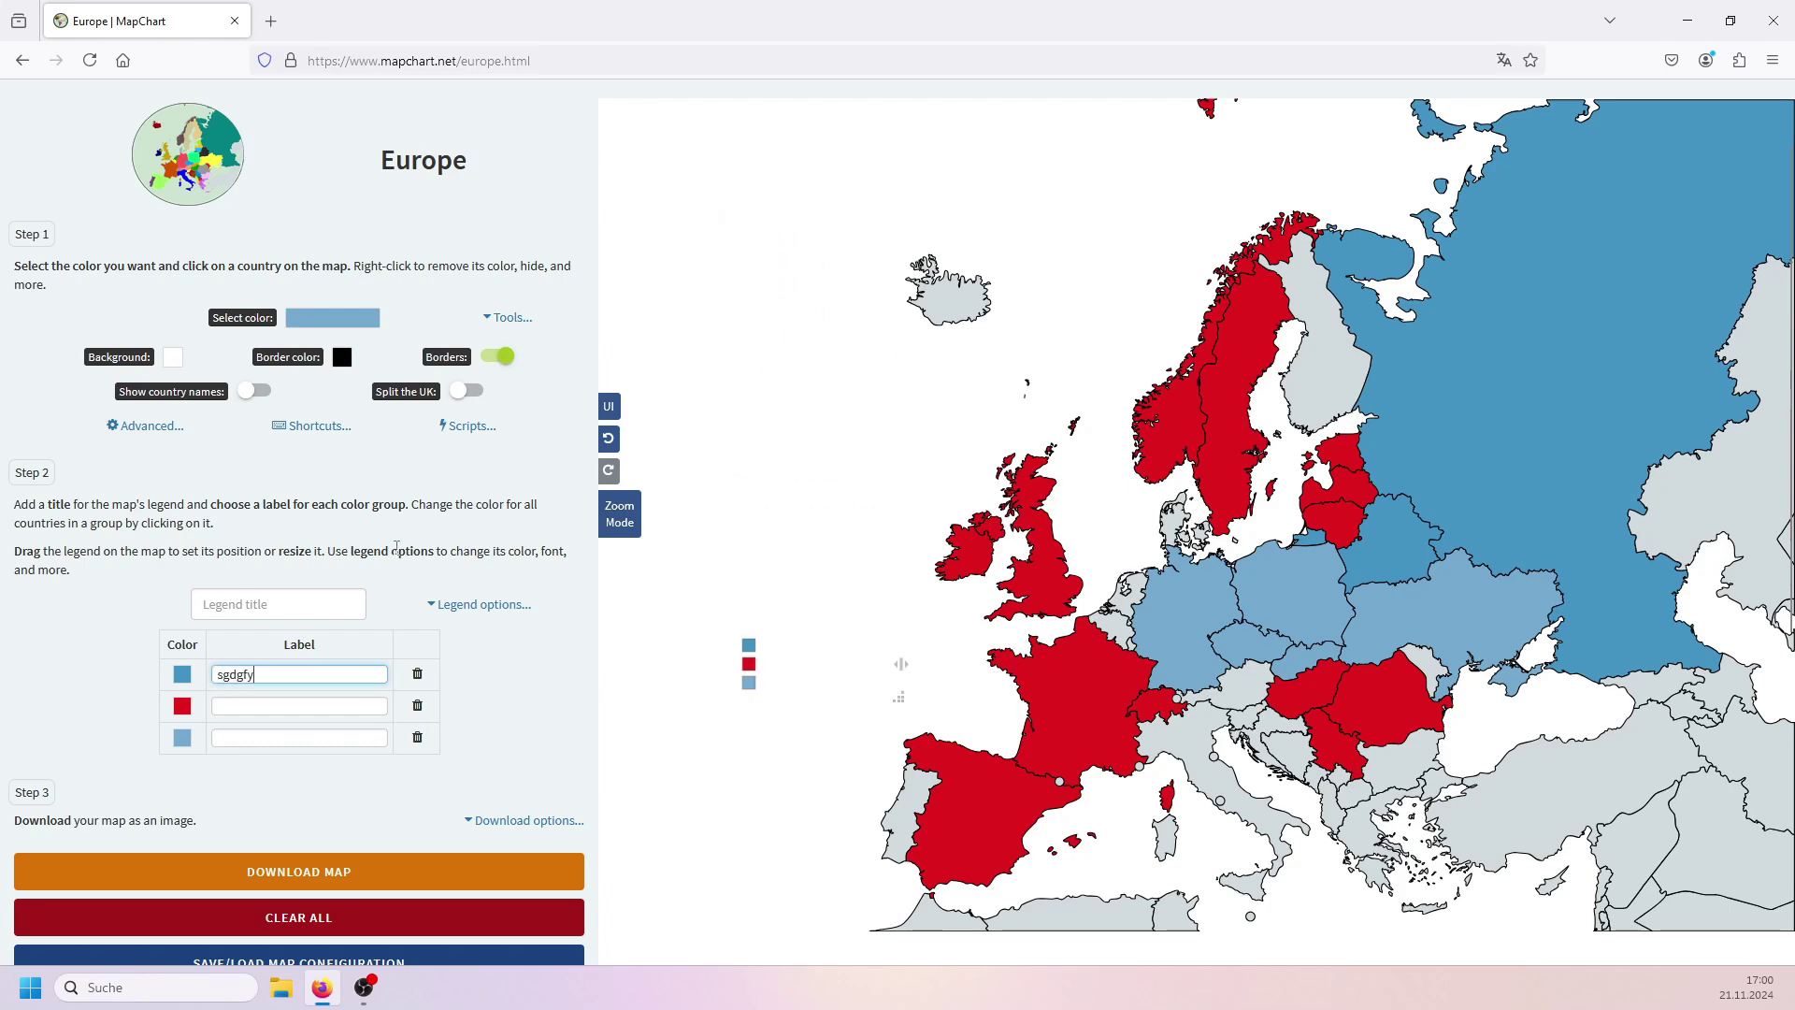
Set the map background to transparent
{"action": "scroll", "coordinate": [167, 465], "scroll_direction": "up", "scroll_amount": 1}
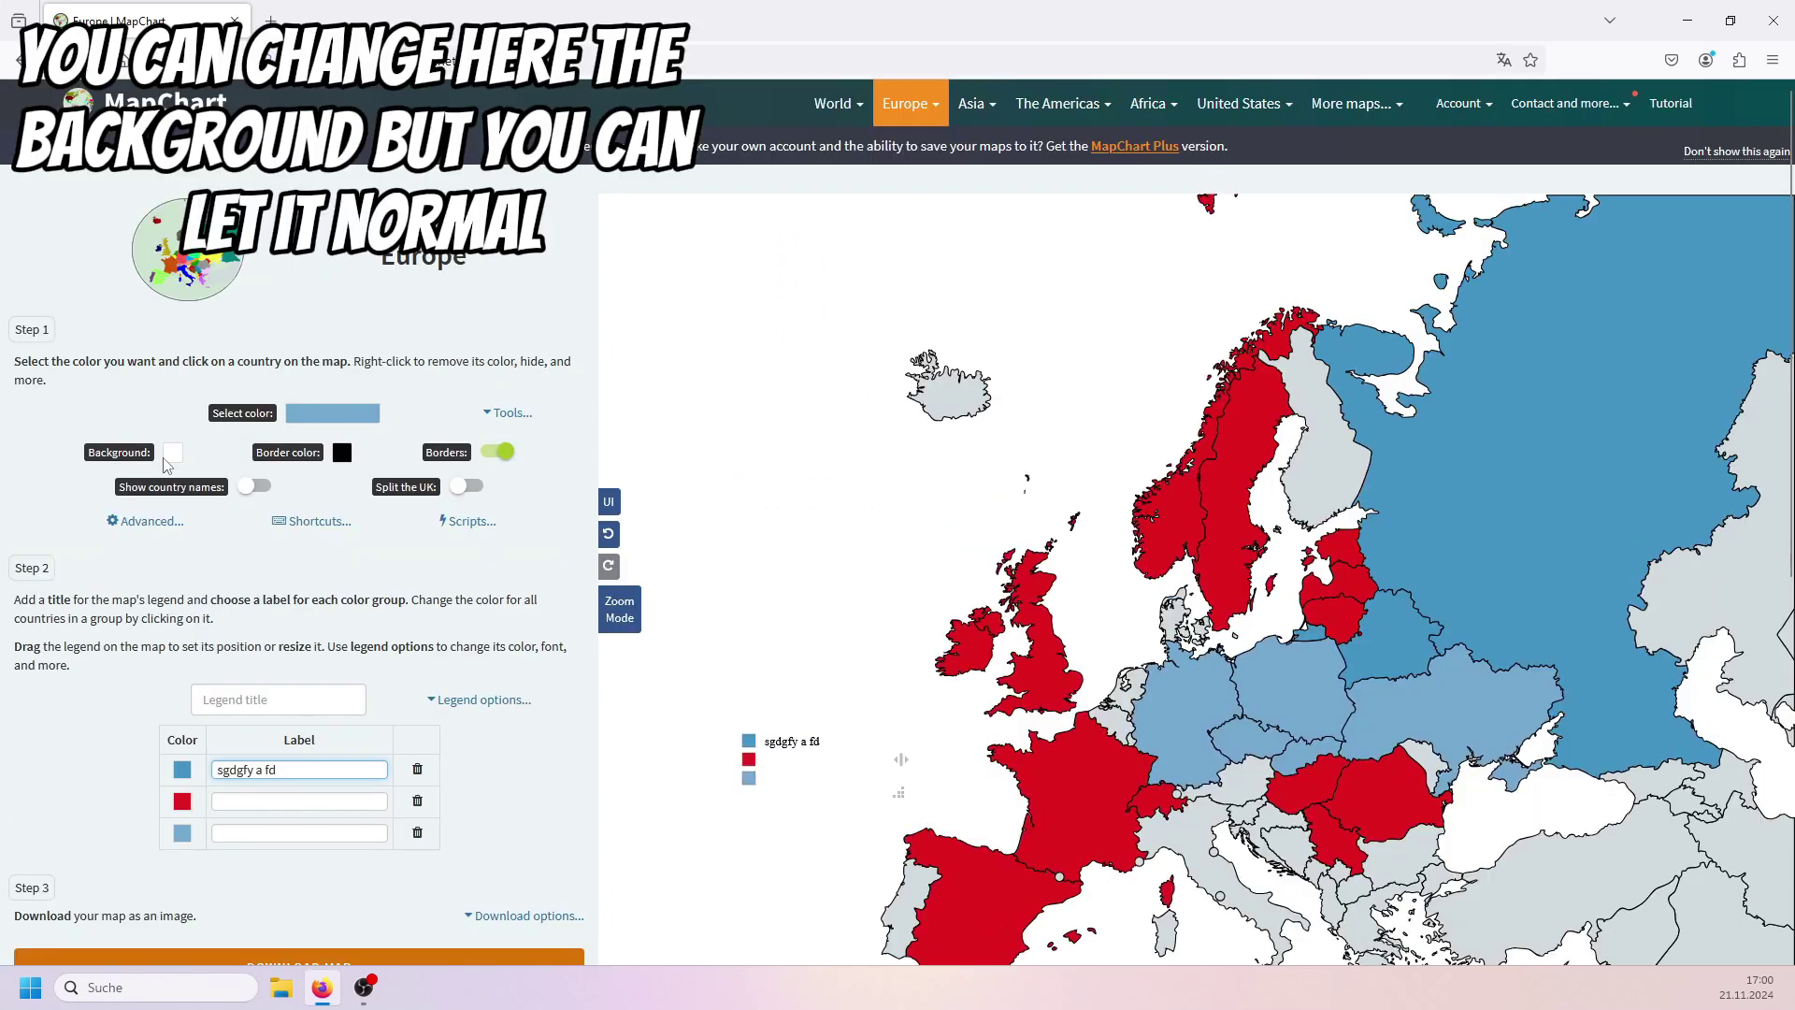
{"action": "left_click", "coordinate": [173, 454]}
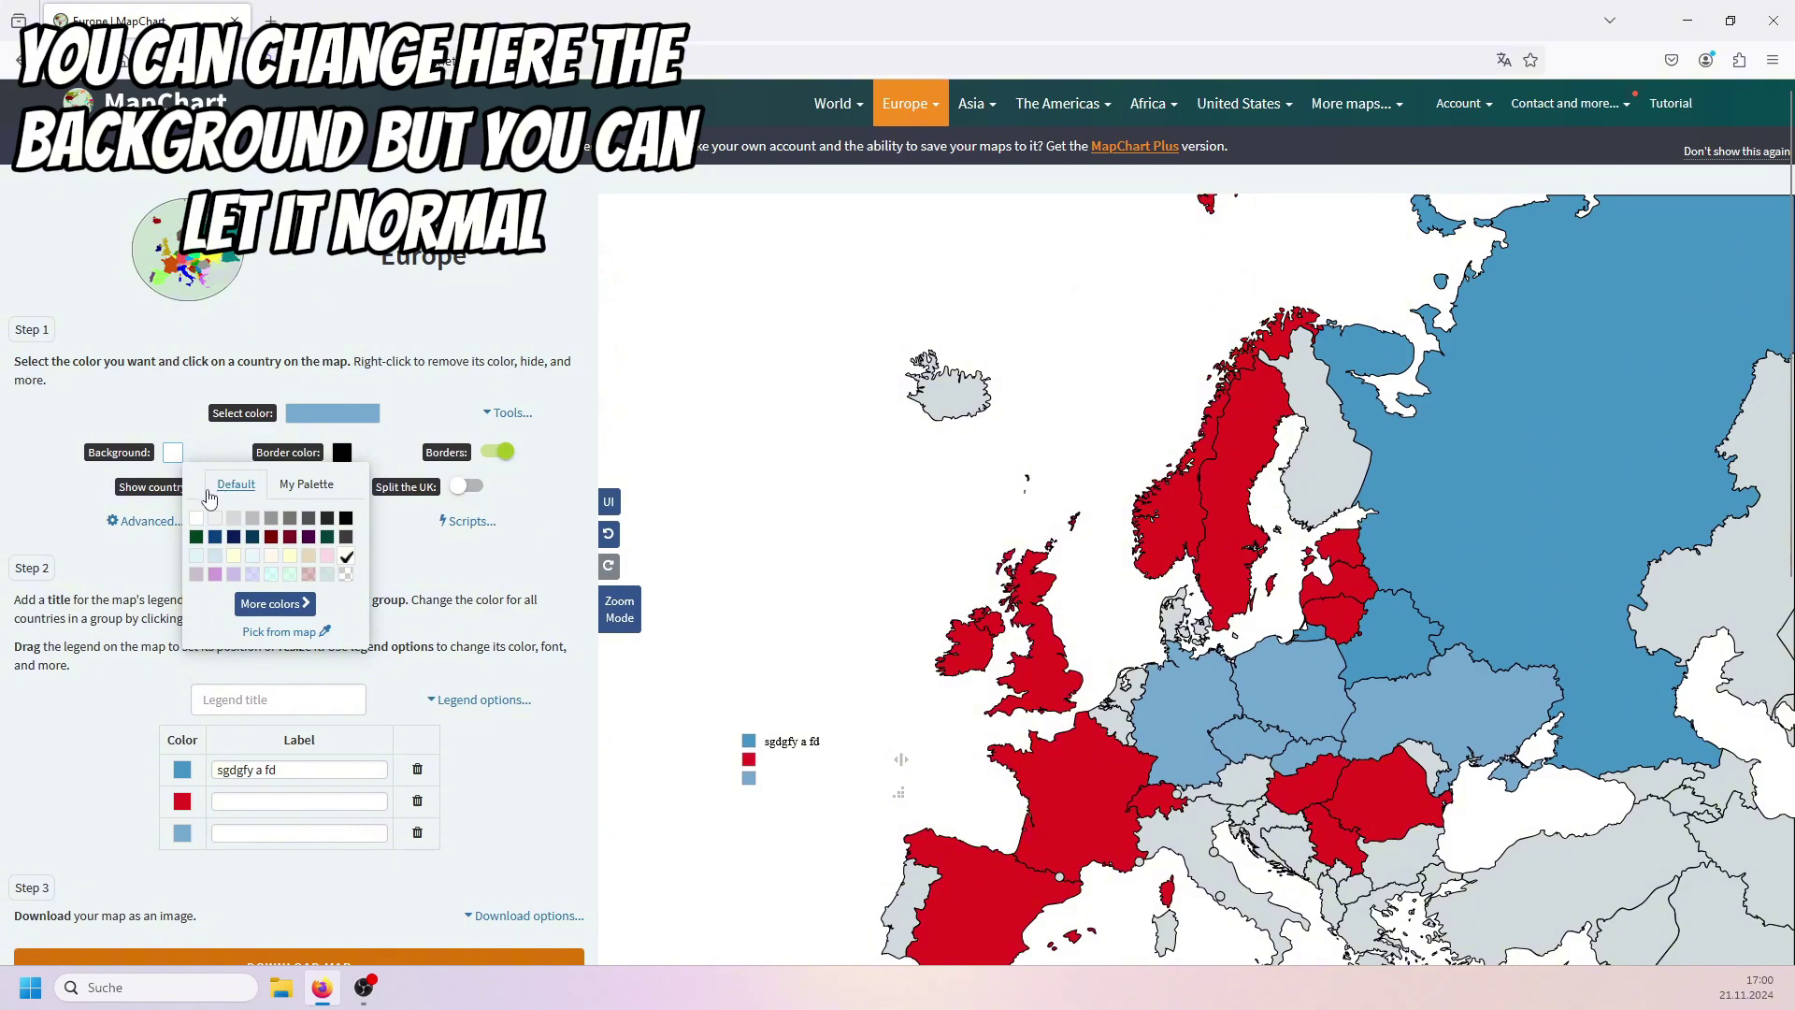
{"action": "left_click", "coordinate": [351, 572]}
Remove all colour entries from the legend so that every country loses its colouring
{"action": "left_click", "coordinate": [418, 770]}
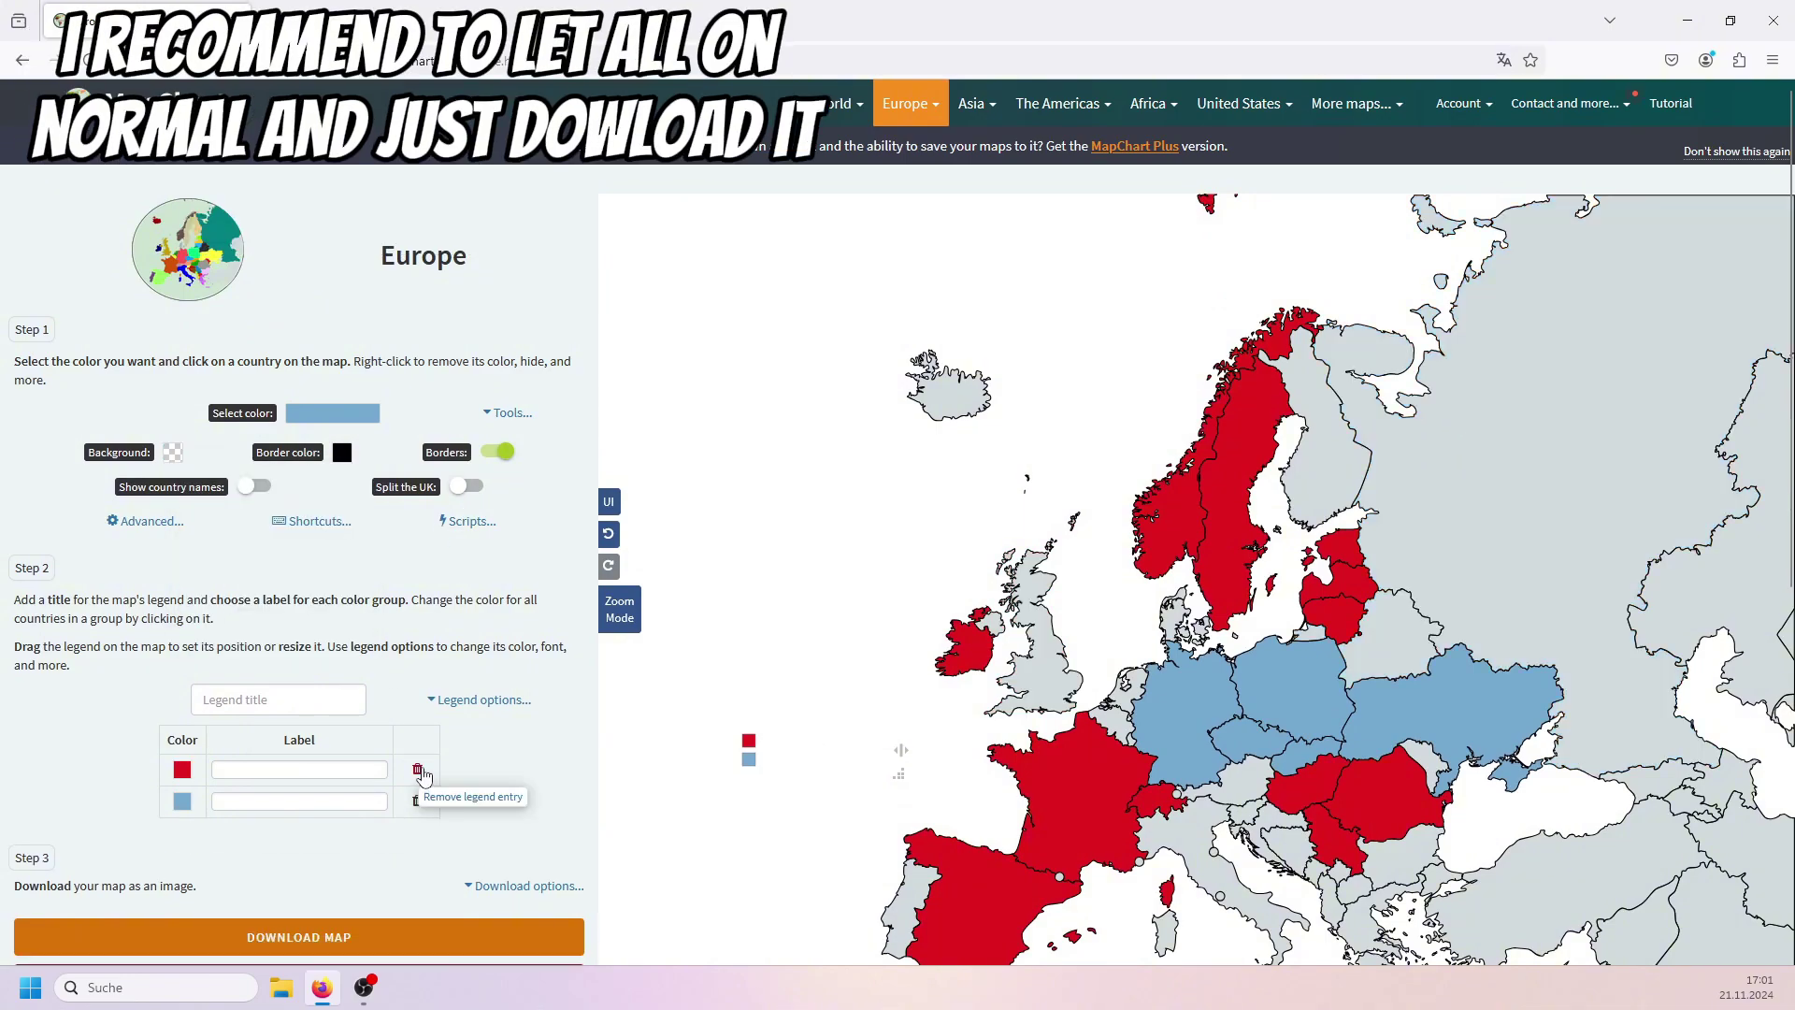
{"action": "left_click", "coordinate": [418, 769]}
{"action": "left_click", "coordinate": [418, 769]}
Download the Europe map as an image and open the file in paint.net
{"action": "scroll", "coordinate": [423, 804], "scroll_direction": "down", "scroll_amount": 2}
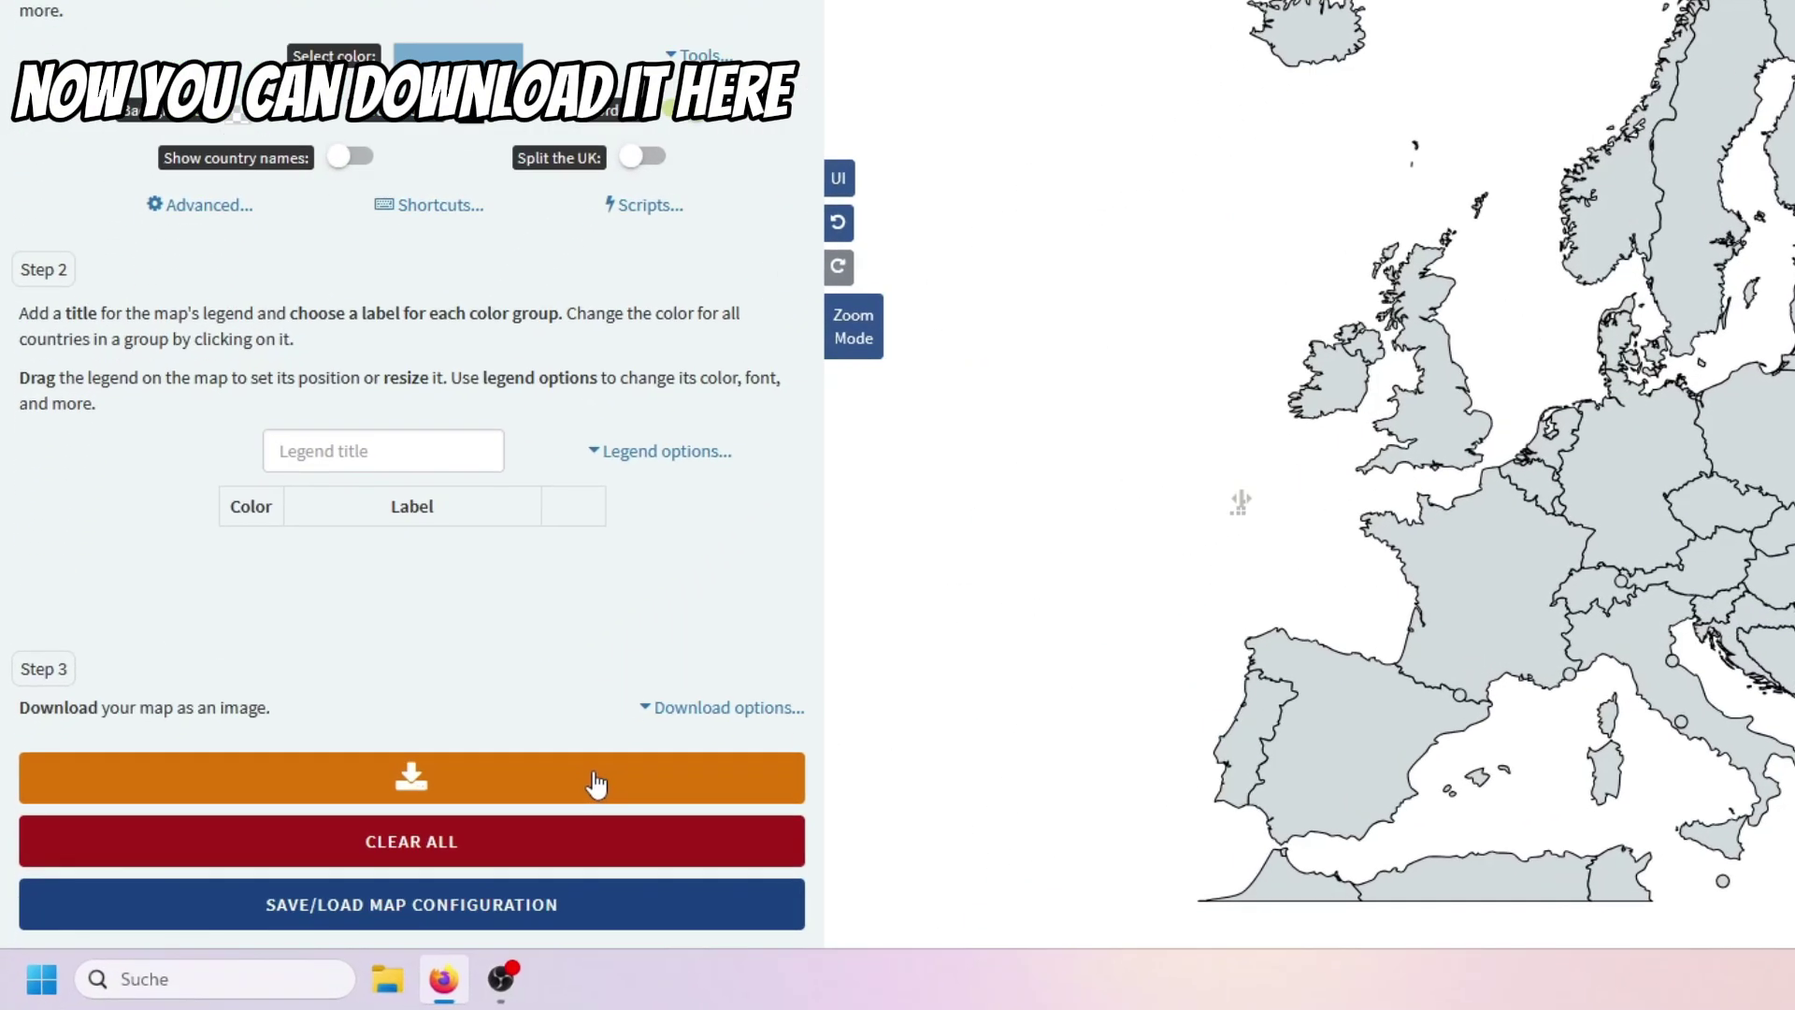
{"action": "left_click", "coordinate": [595, 783]}
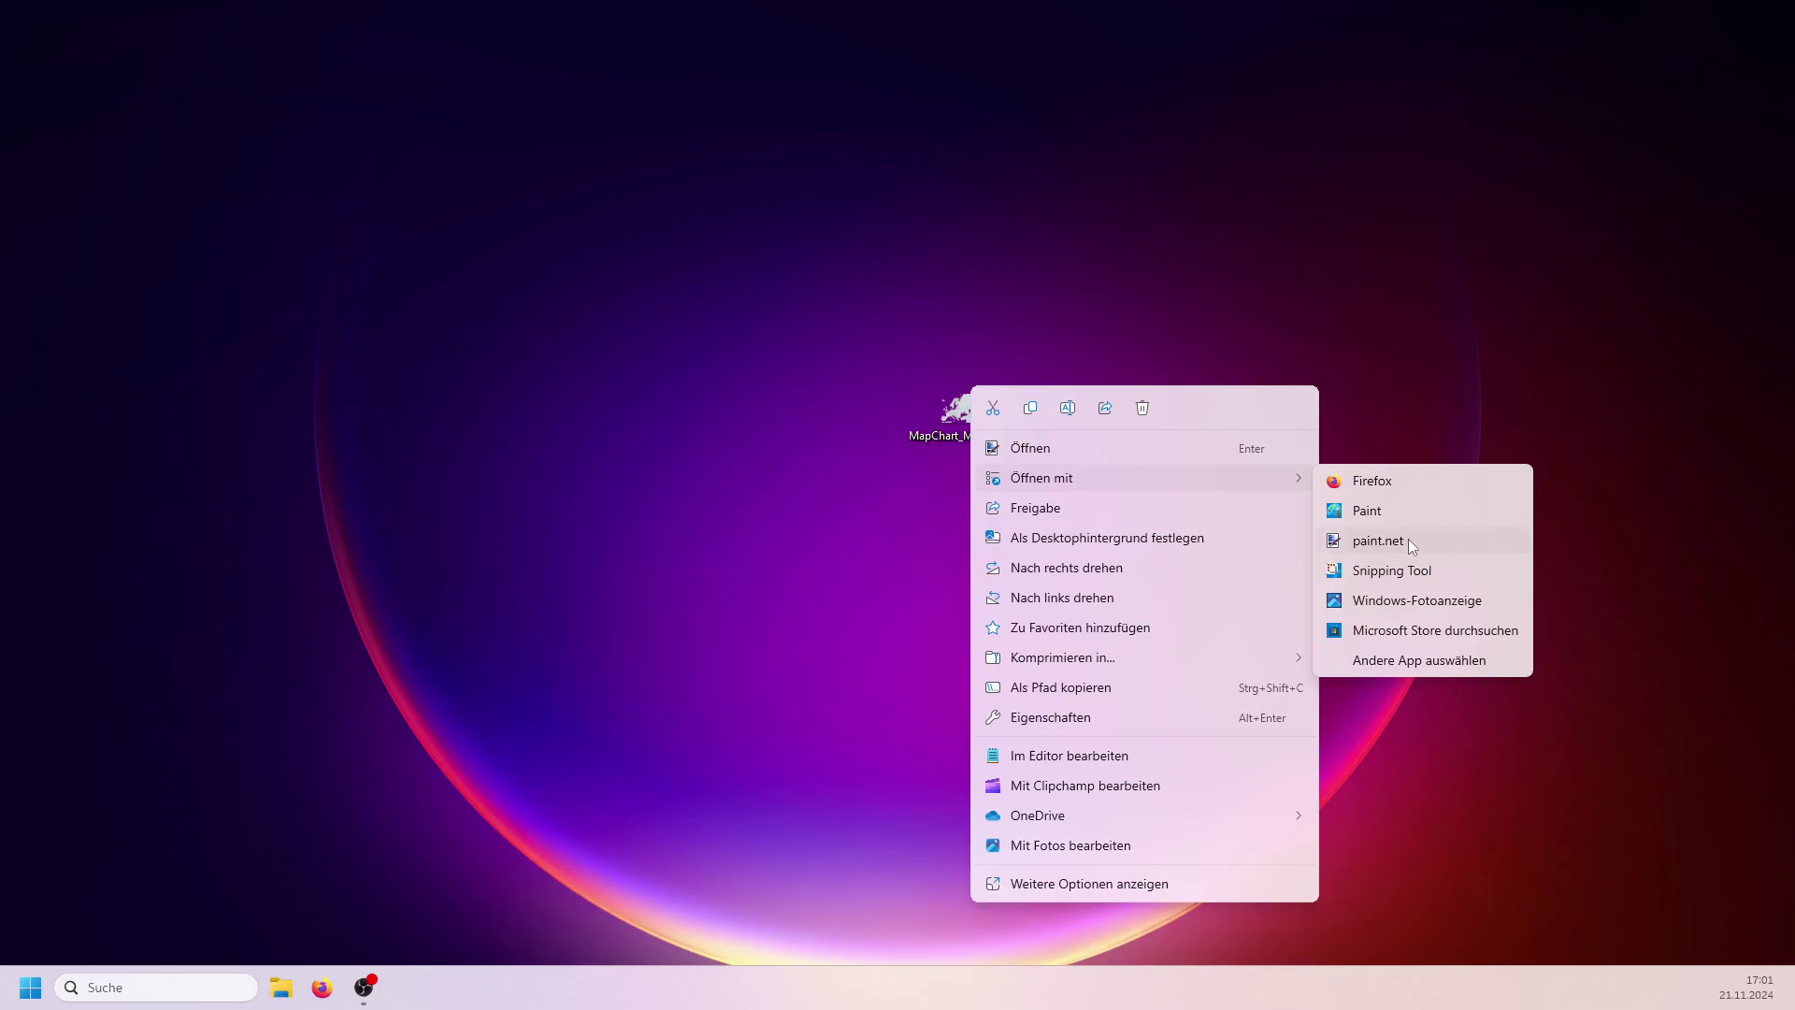
{"action": "left_click", "coordinate": [1393, 538]}
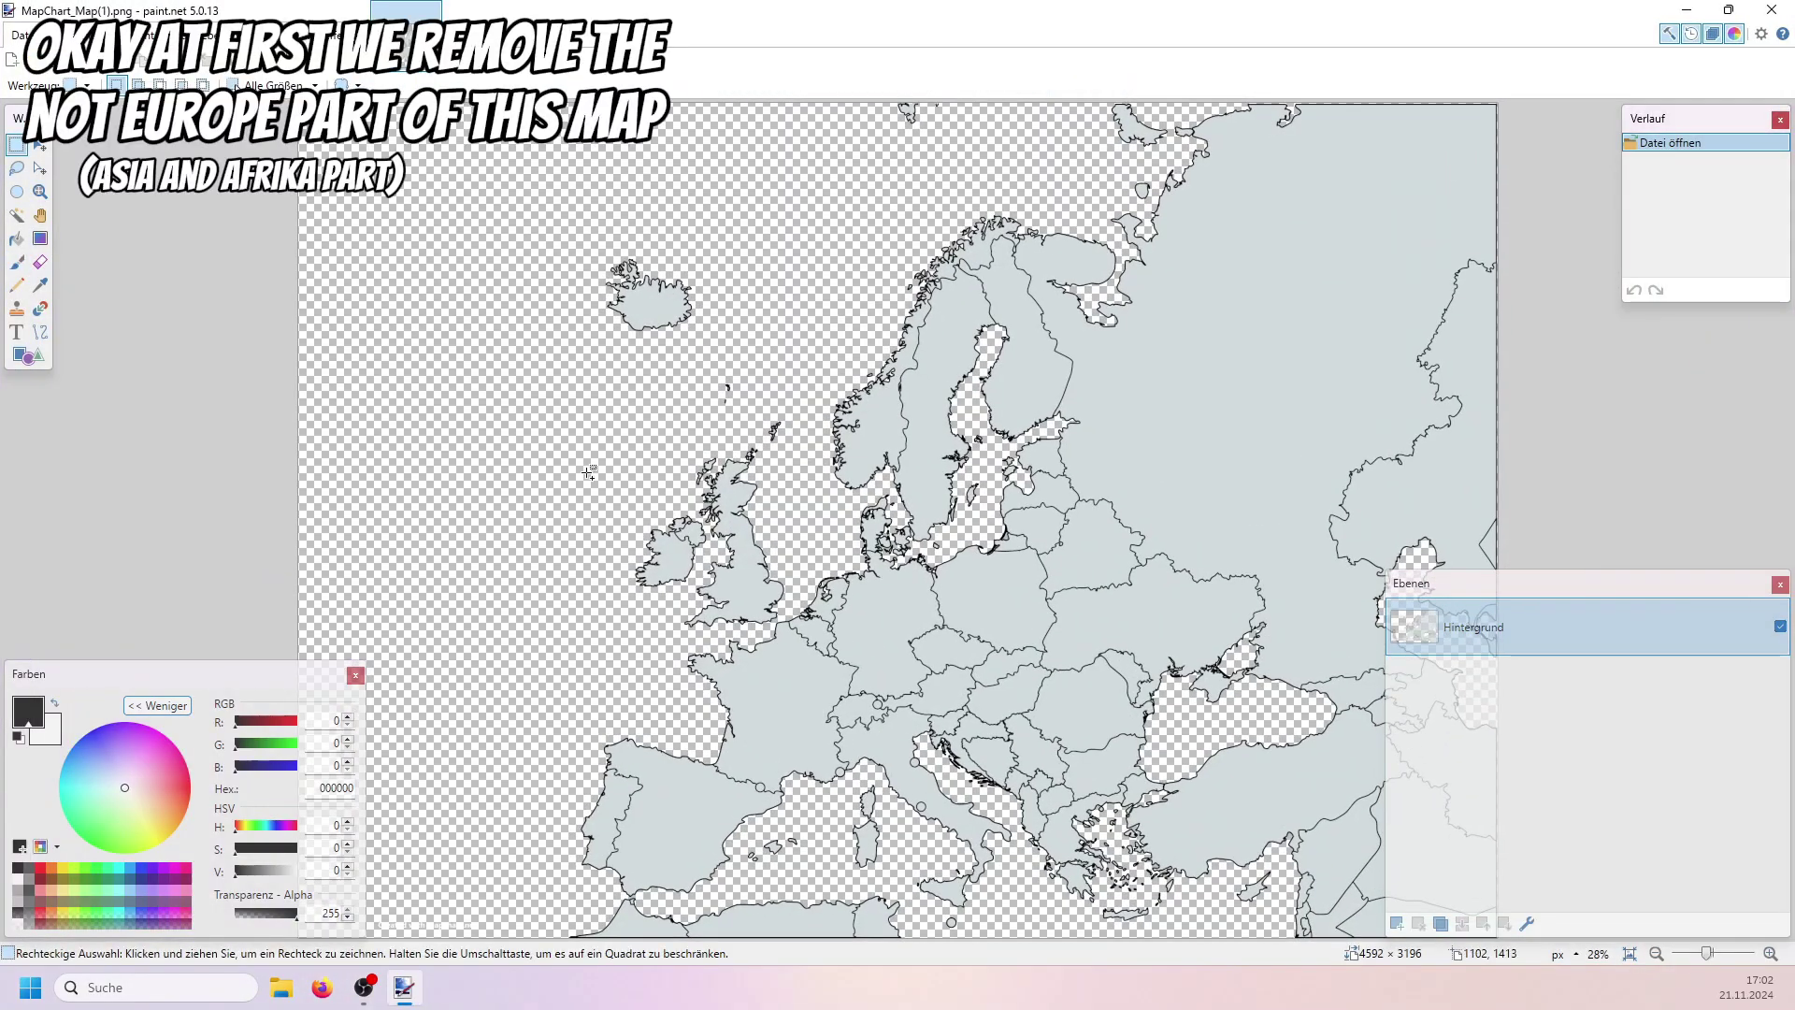
Select a full-height strip about 810 × 3196 pixels along the map's eastern edge and delete it
{"action": "scroll", "coordinate": [588, 472], "scroll_direction": "down", "scroll_amount": 2}
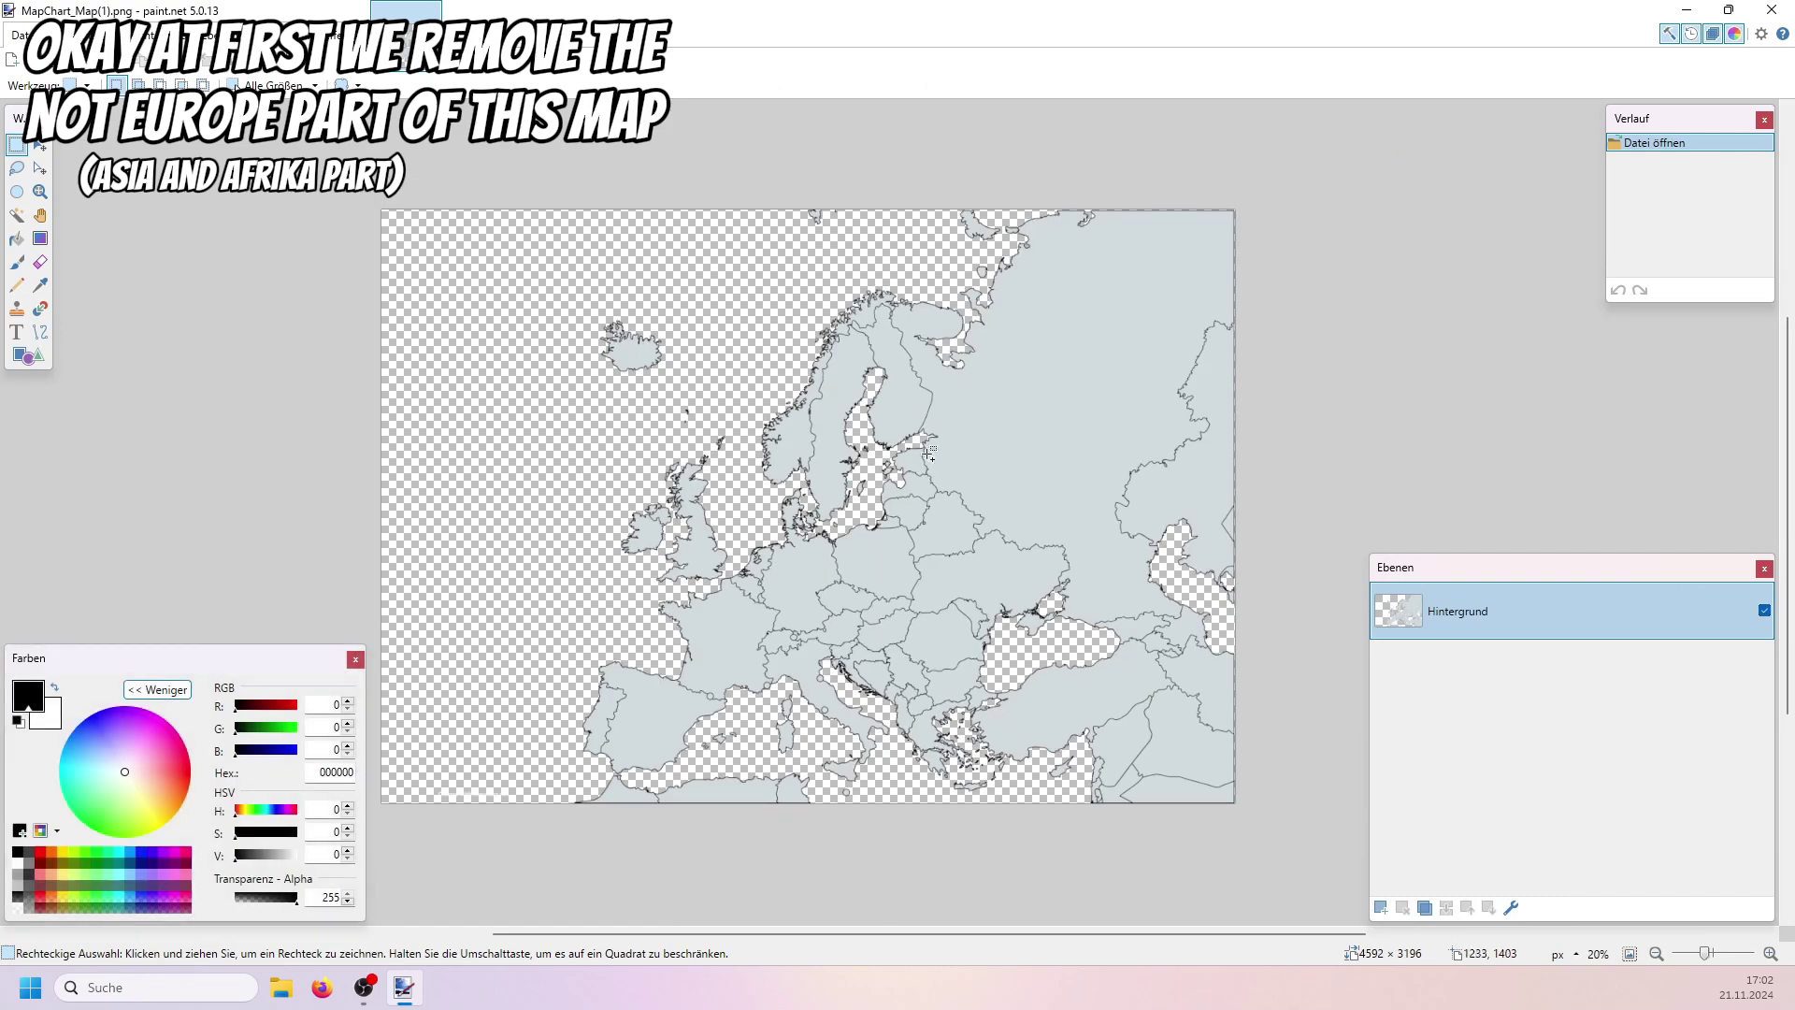
{"action": "left_click_drag", "start_coordinate": [1333, 161], "coordinate": [1084, 858]}
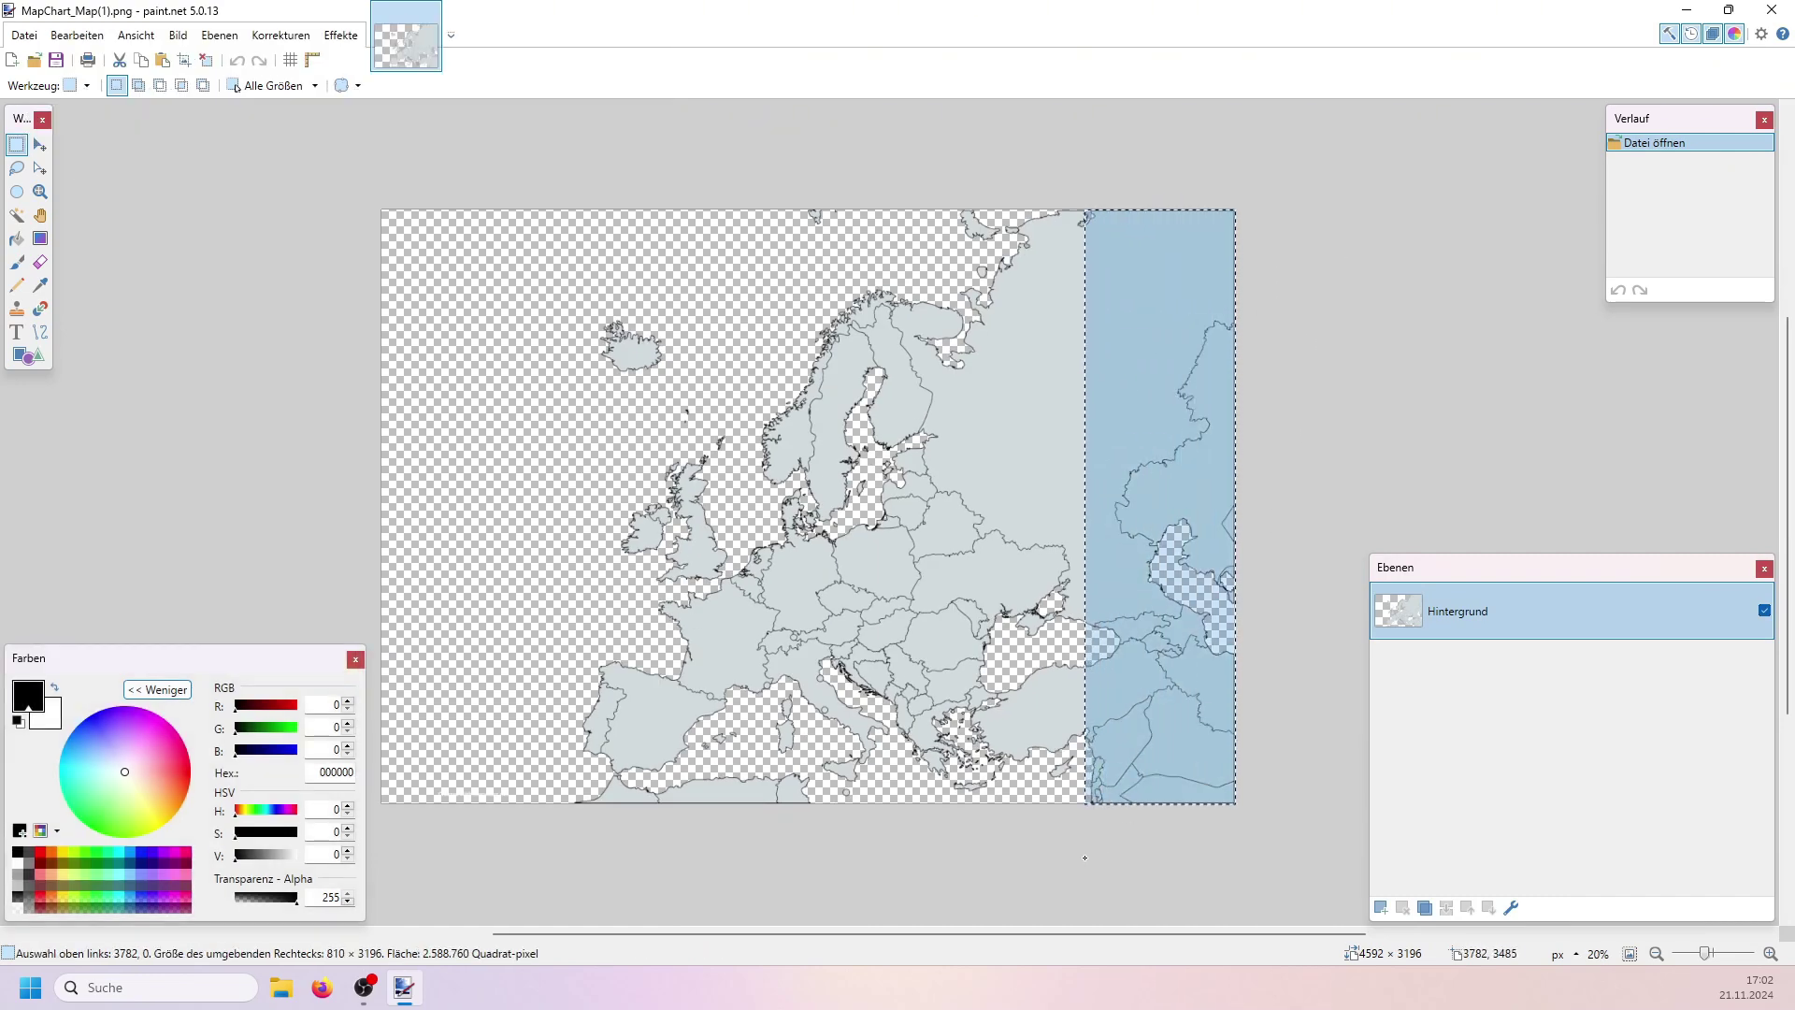
{"action": "key", "text": "Delete"}
Delete the North African coast using rectangular selections about 1300 × 147 and 307 × 125 pixels, plus one around the leftover tip of Tunisia
{"action": "scroll", "coordinate": [648, 862], "scroll_direction": "up", "scroll_amount": 1}
{"action": "scroll", "coordinate": [527, 824], "scroll_direction": "up", "scroll_amount": 5}
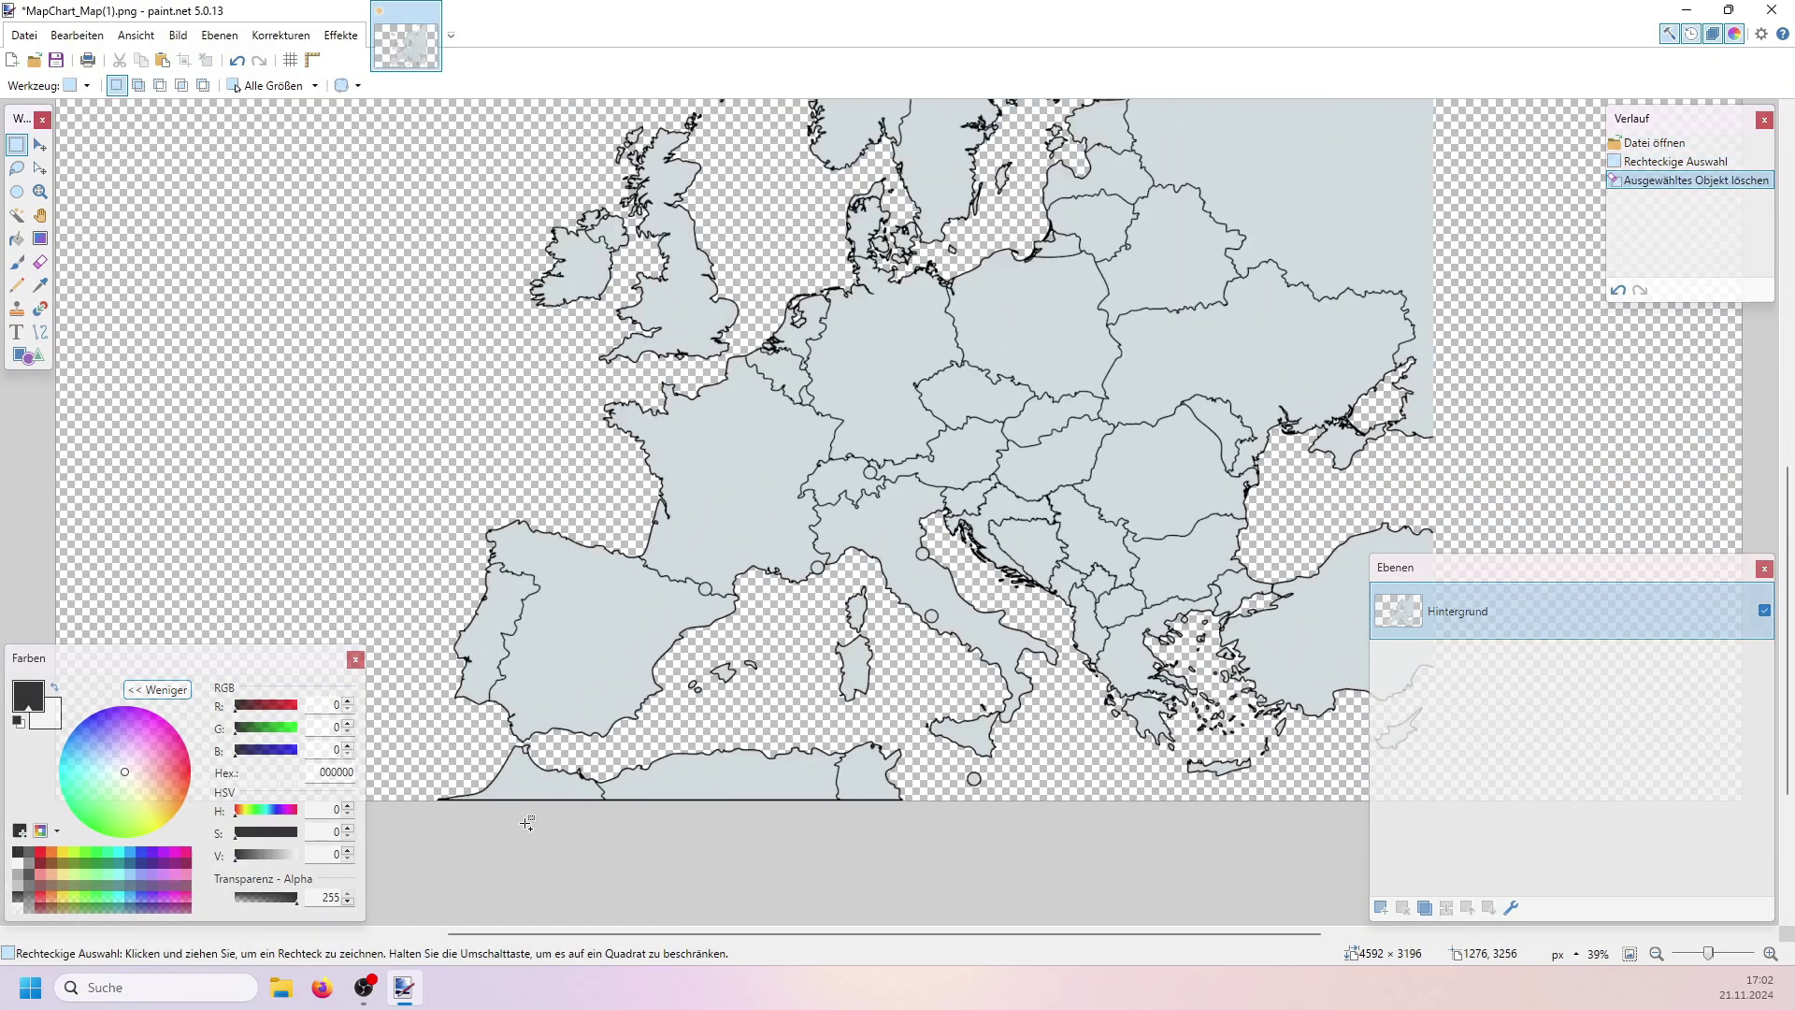
{"action": "mouse_move", "coordinate": [374, 809]}
{"action": "left_mouse_down"}
{"action": "mouse_move", "coordinate": [1057, 743]}
{"action": "mouse_move", "coordinate": [1127, 712]}
{"action": "left_mouse_up"}
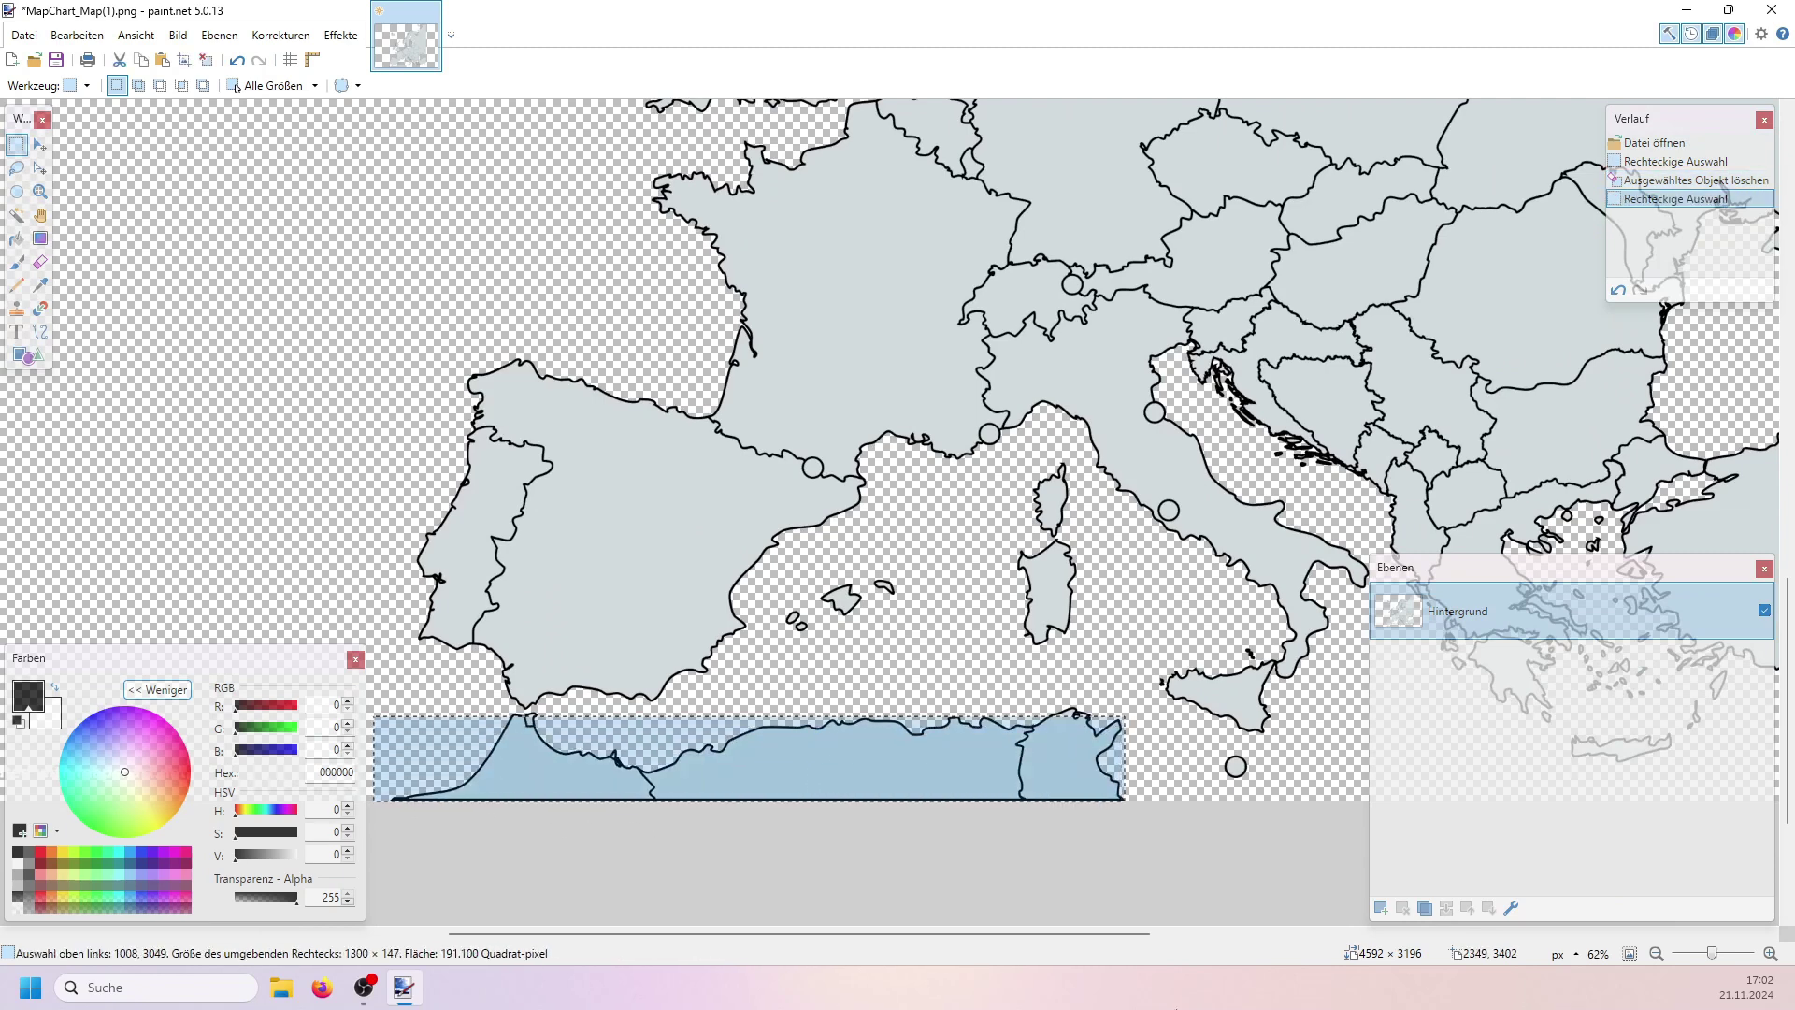
{"action": "key", "text": "Delete"}
{"action": "left_click_drag", "start_coordinate": [614, 783], "coordinate": [437, 714]}
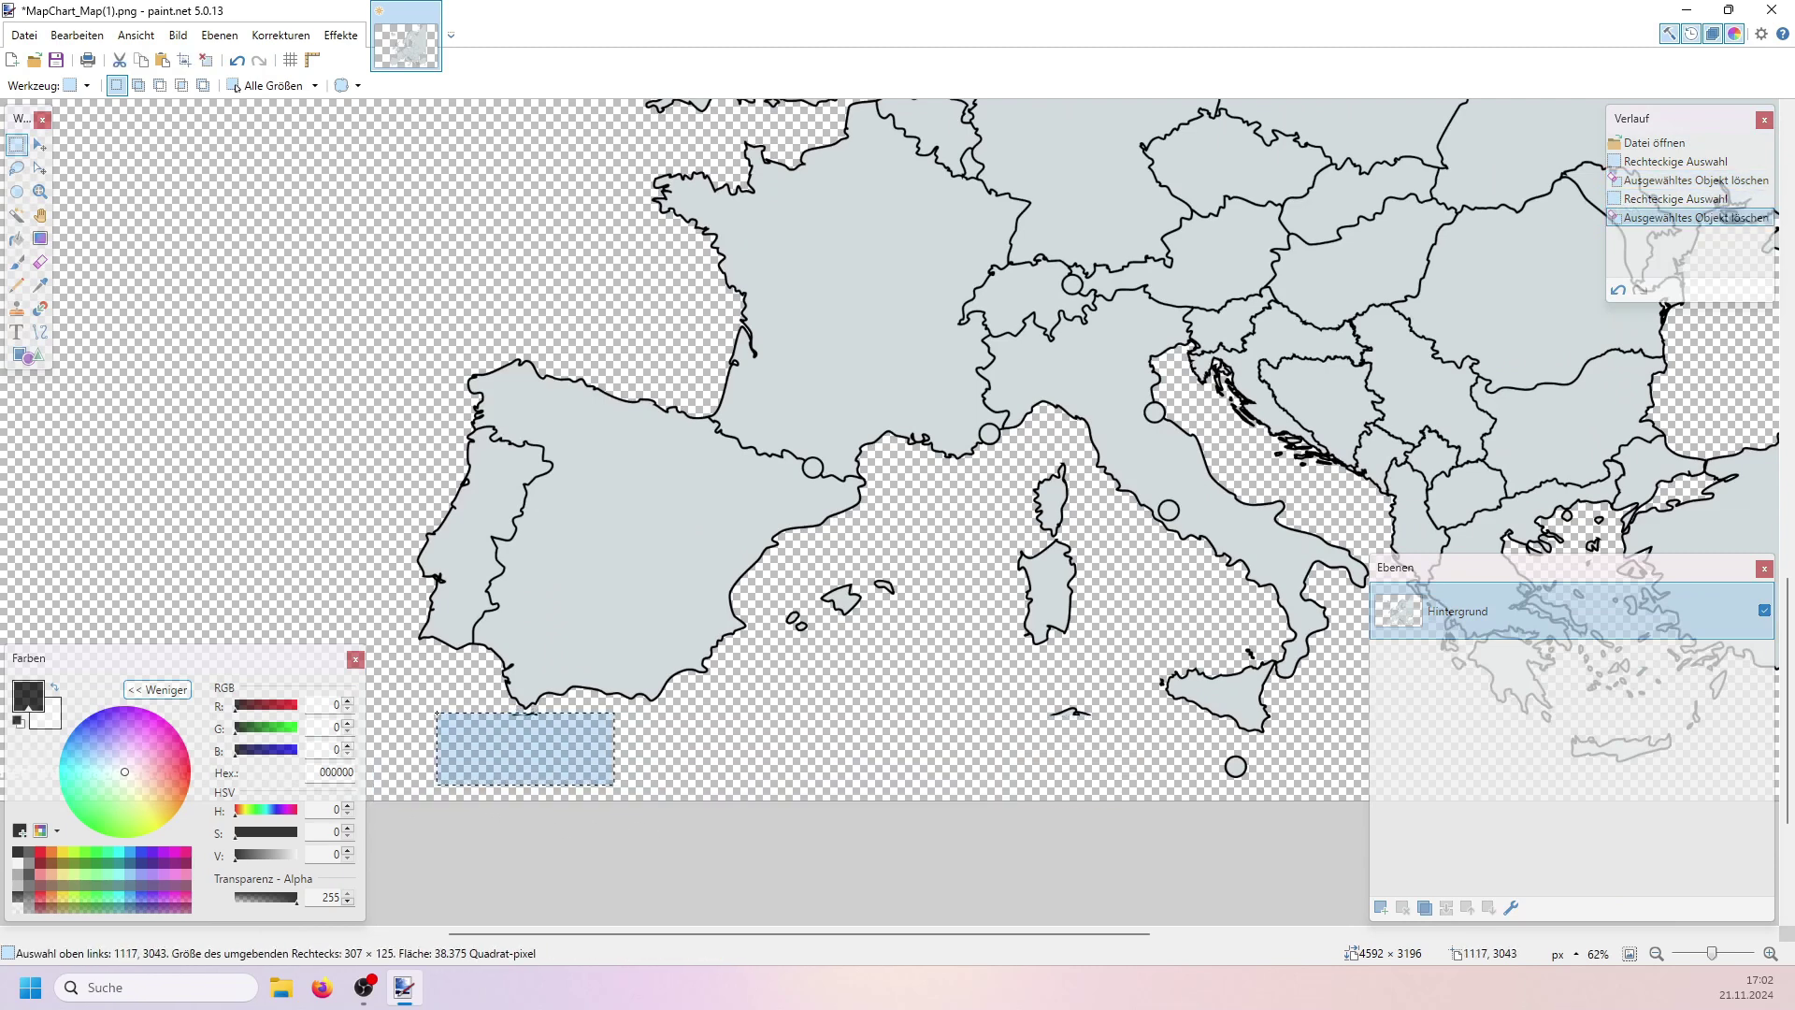
{"action": "key", "text": "Delete"}
{"action": "left_click_drag", "start_coordinate": [1021, 683], "coordinate": [1126, 767]}
{"action": "key", "text": "Delete"}
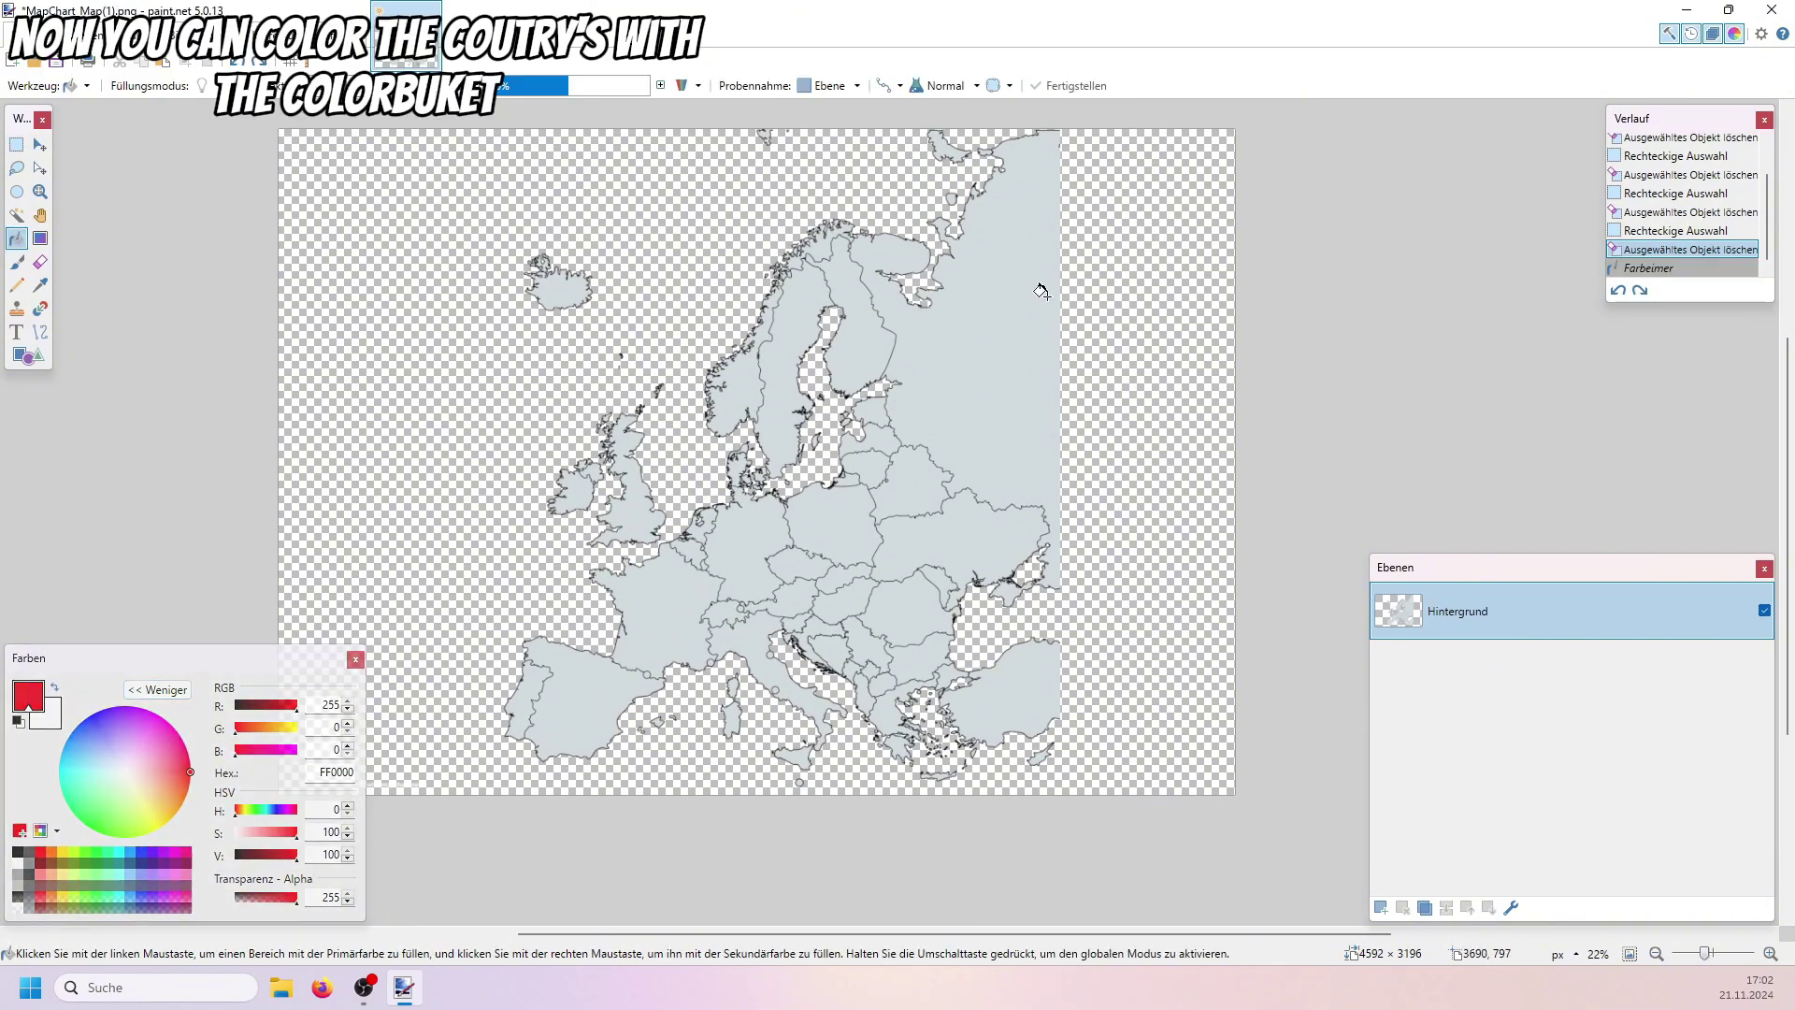
Fill Russia with red FF0000 using the Paint Bucket
{"action": "left_click", "coordinate": [991, 356]}
{"action": "left_click", "coordinate": [872, 384]}
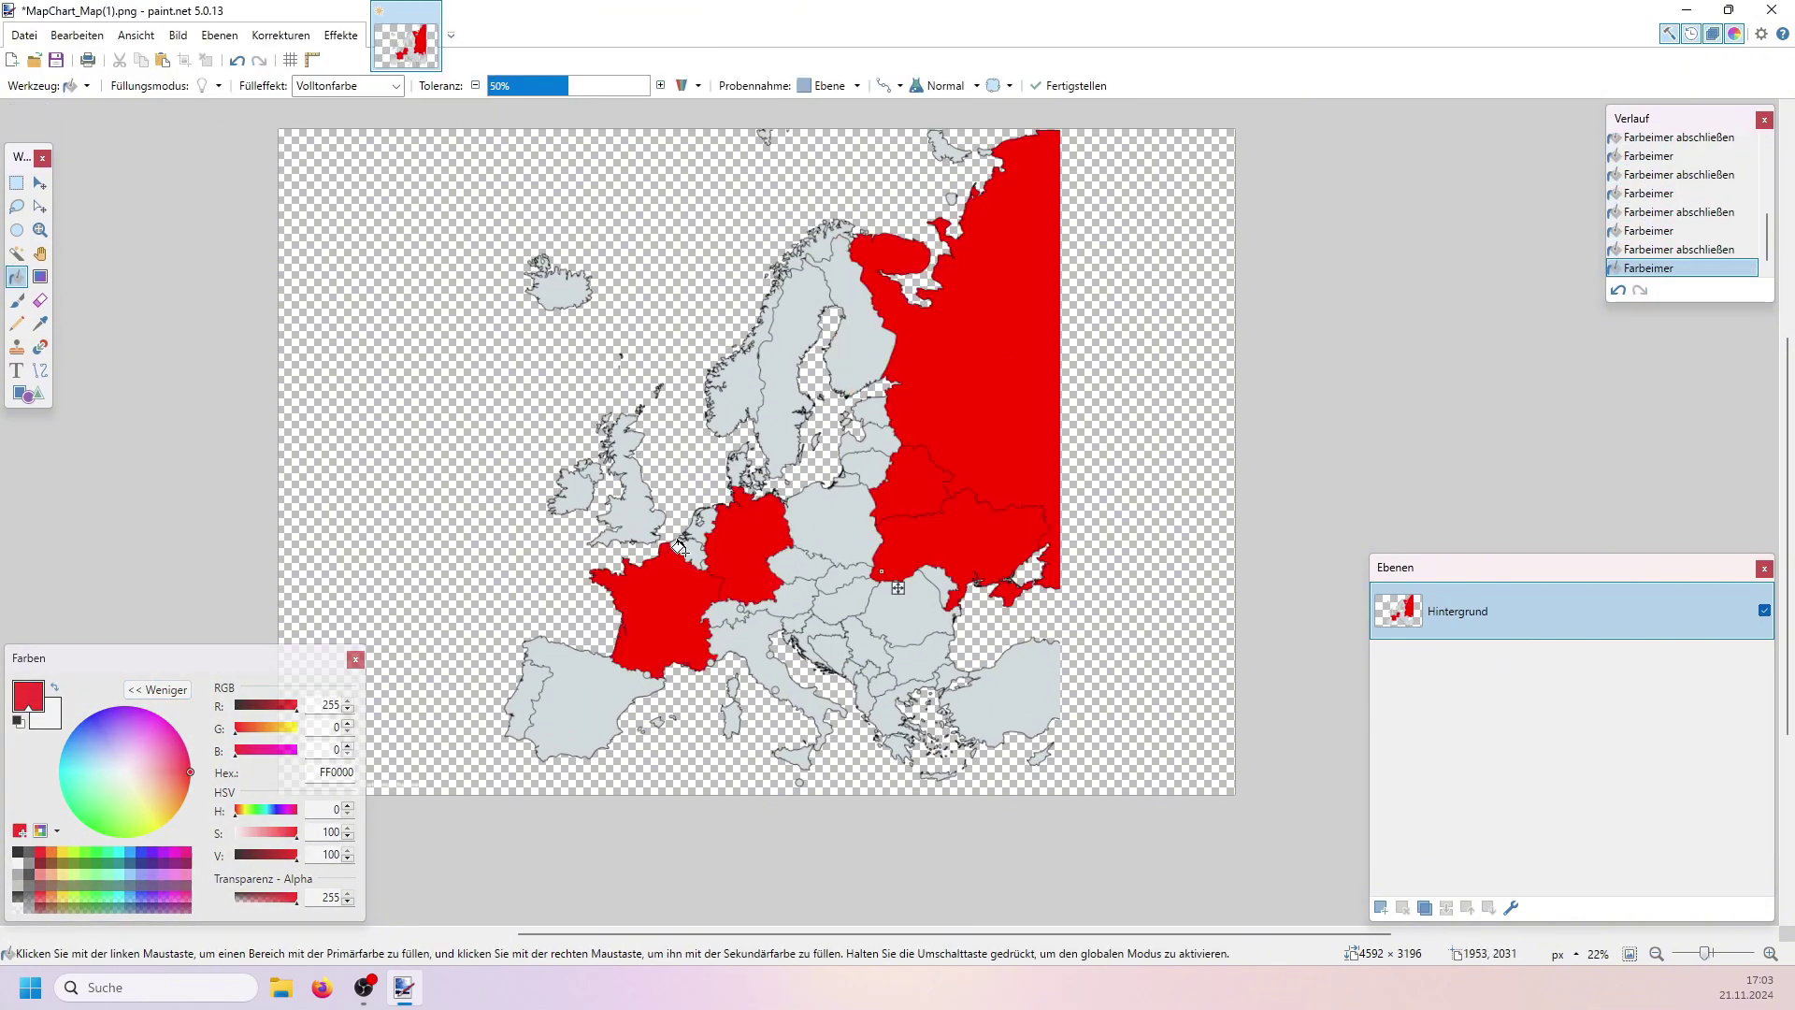
Undo the red fills of France, Germany, Ukraine and Belarus
{"action": "key", "text": "ctrl+z"}
{"action": "key", "text": "ctrl+z"}
{"action": "key", "text": "ctrl+z"}
{"action": "key", "text": "ctrl+z"}
{"action": "key", "text": "ctrl+z"}
{"action": "key", "text": "ctrl+z"}
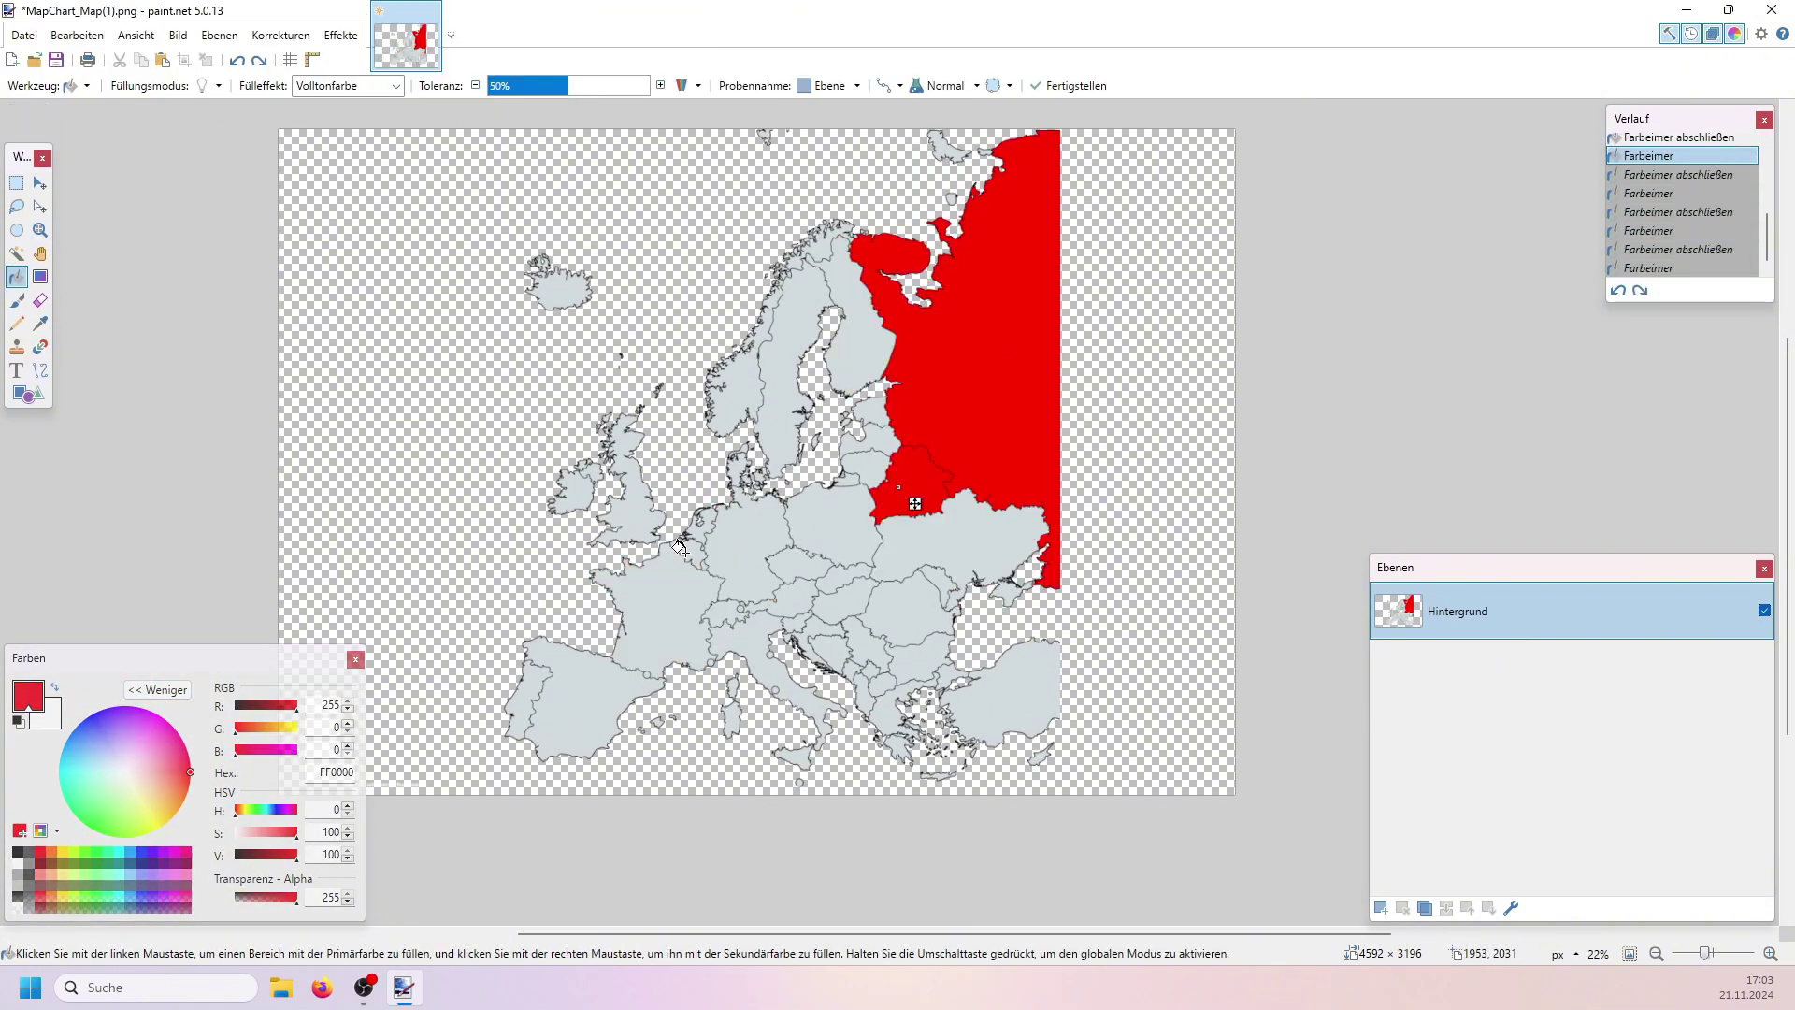
{"action": "key", "text": "ctrl+z"}
{"action": "key", "text": "ctrl+z"}
Apply the red fill to Russia again and to Greece, including the Peloponnese
{"action": "left_click", "coordinate": [996, 362]}
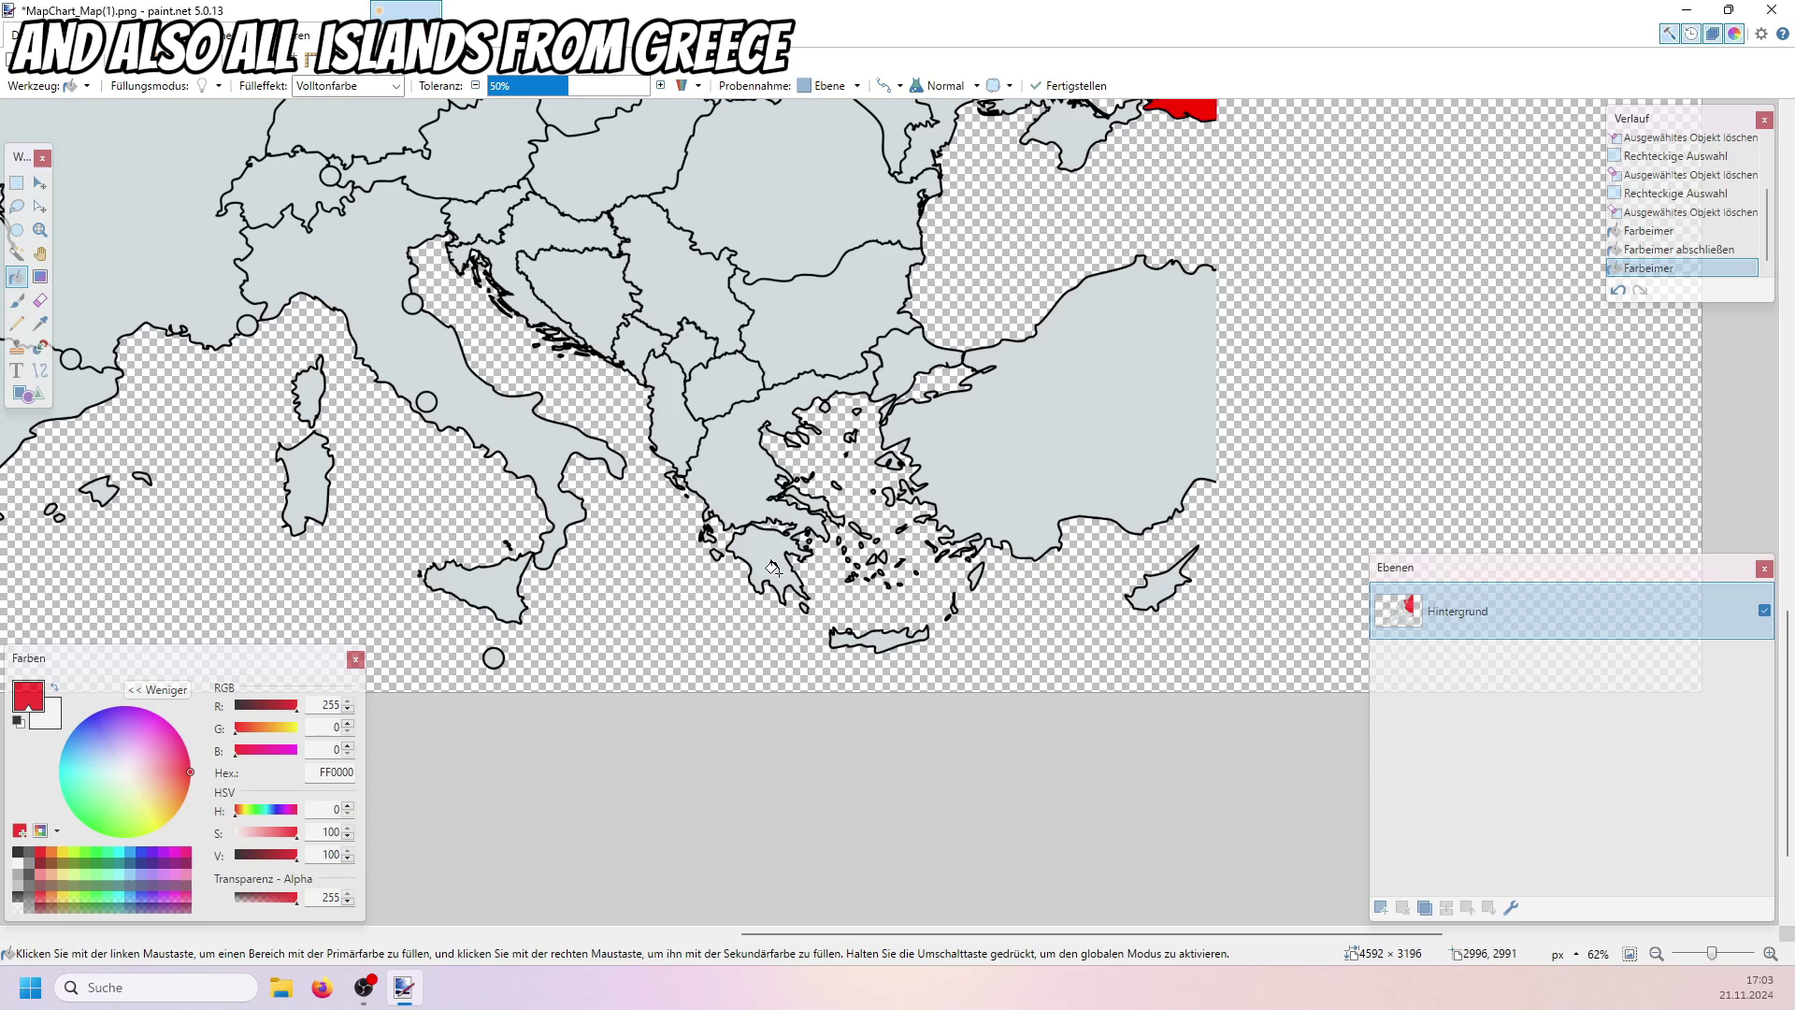
{"action": "left_click", "coordinate": [776, 569]}
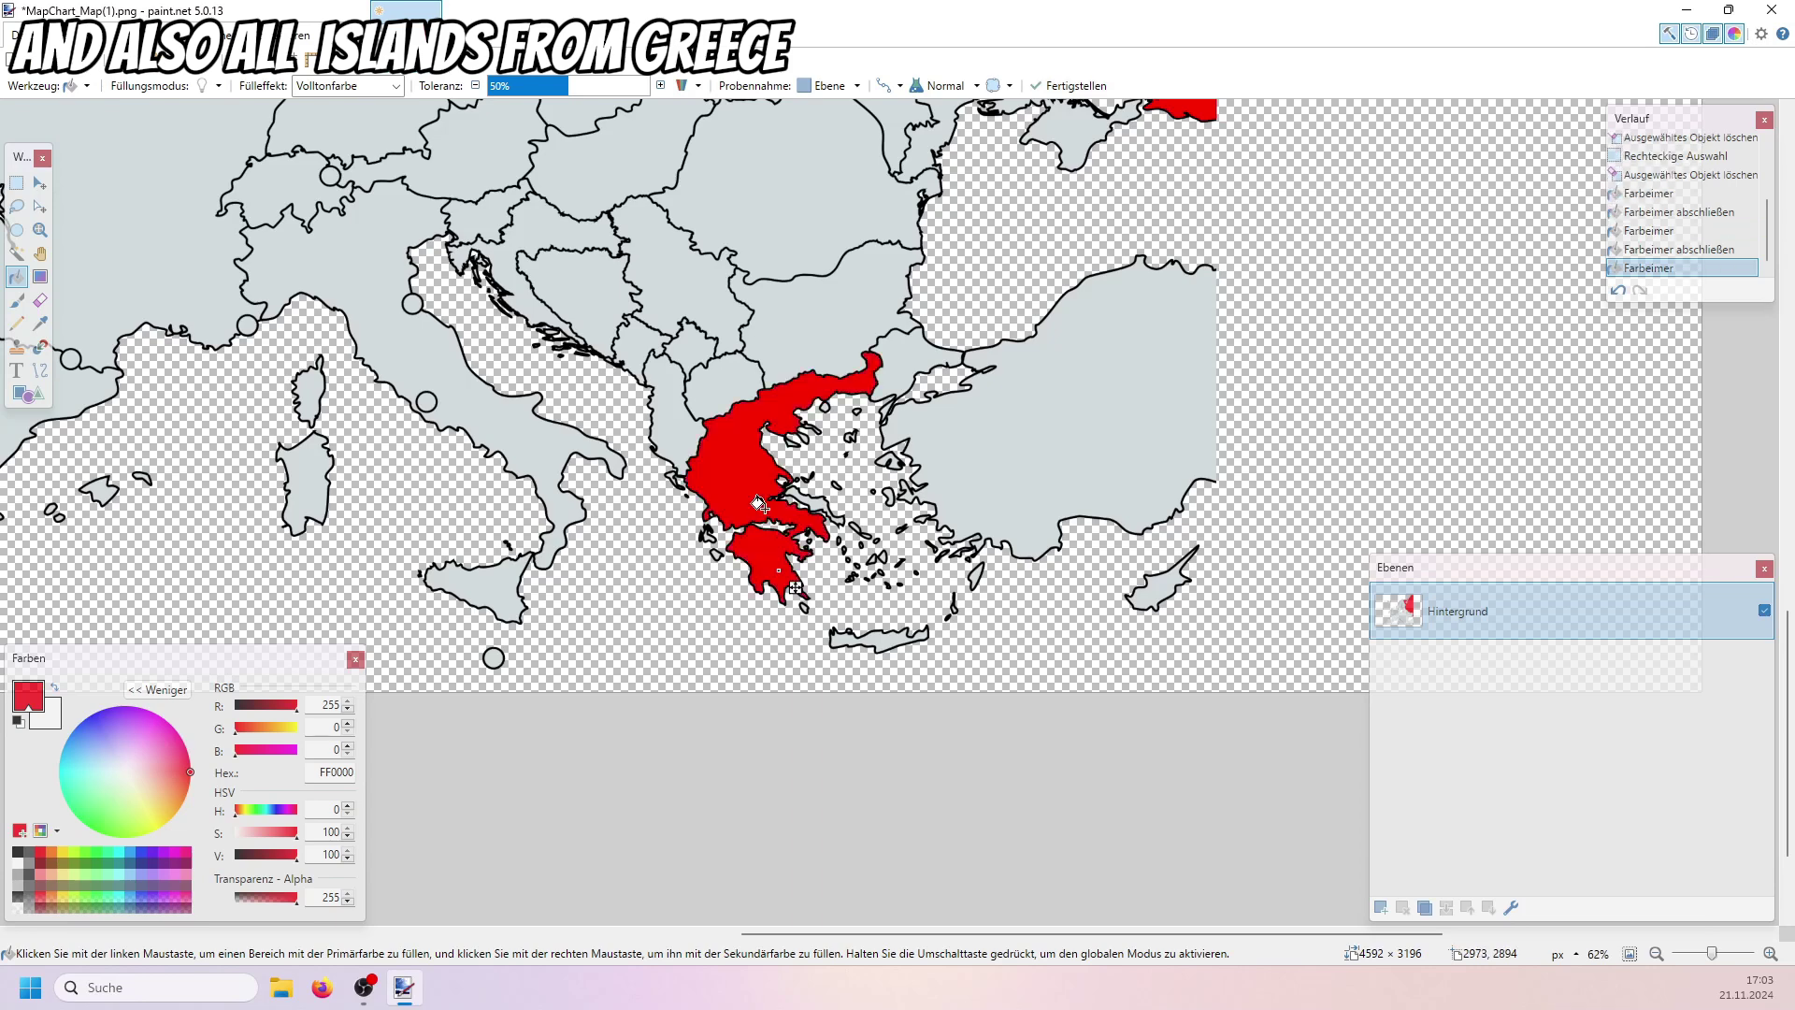
Fill the Monaco circle with blue 0094FF, and the Monaco and Andorra circles with red FF0000
{"action": "scroll", "coordinate": [912, 589], "scroll_direction": "up", "scroll_amount": 2}
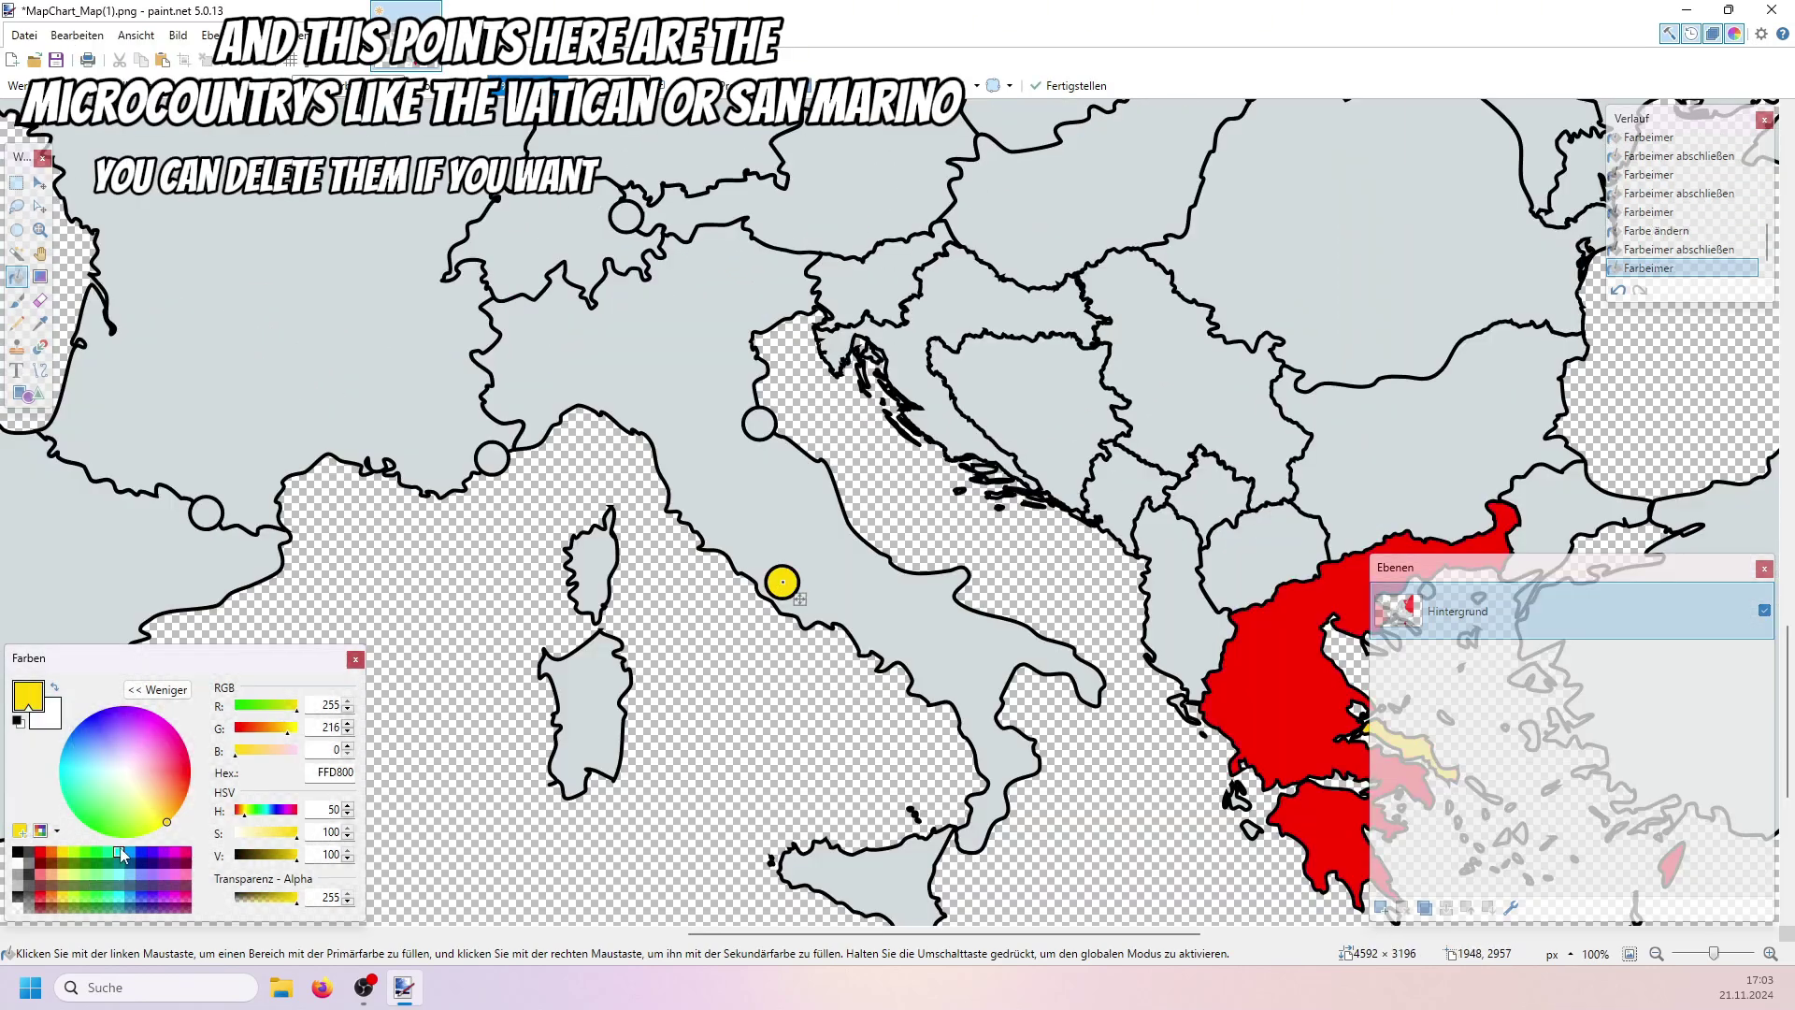
{"action": "left_click", "coordinate": [492, 458]}
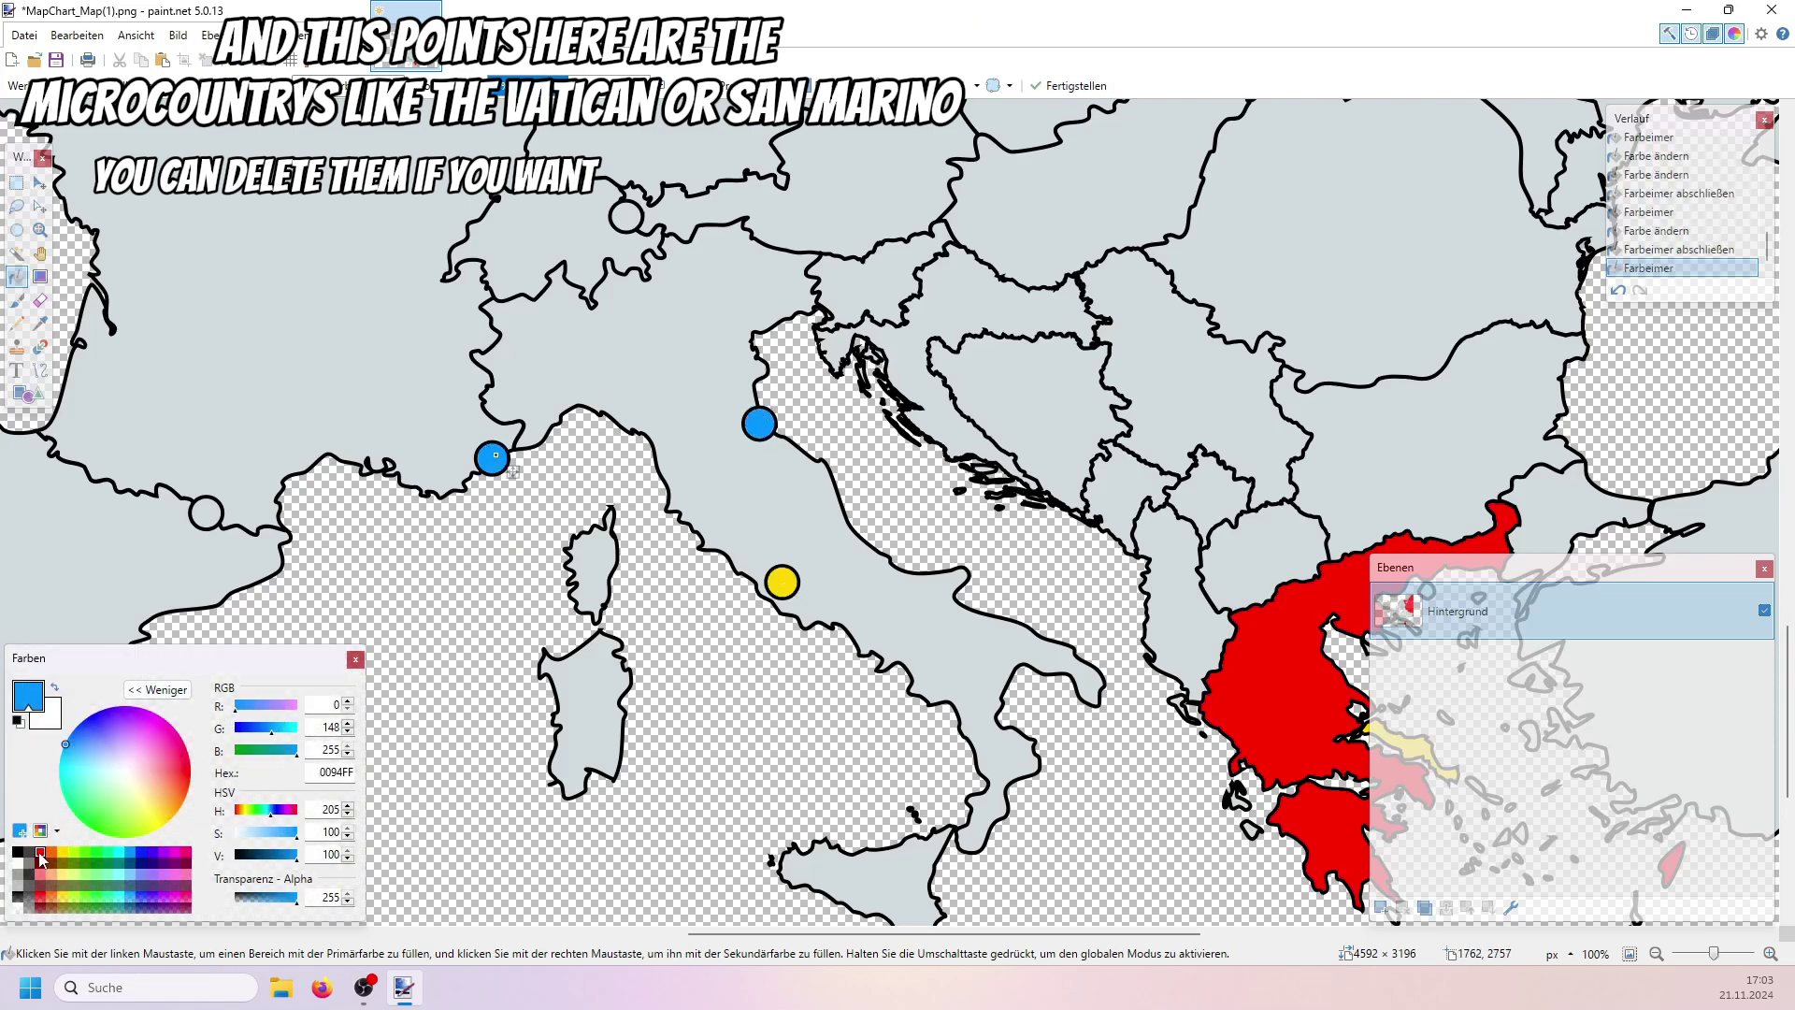
{"action": "left_click", "coordinate": [41, 853]}
{"action": "left_click", "coordinate": [492, 458]}
{"action": "left_click", "coordinate": [206, 512]}
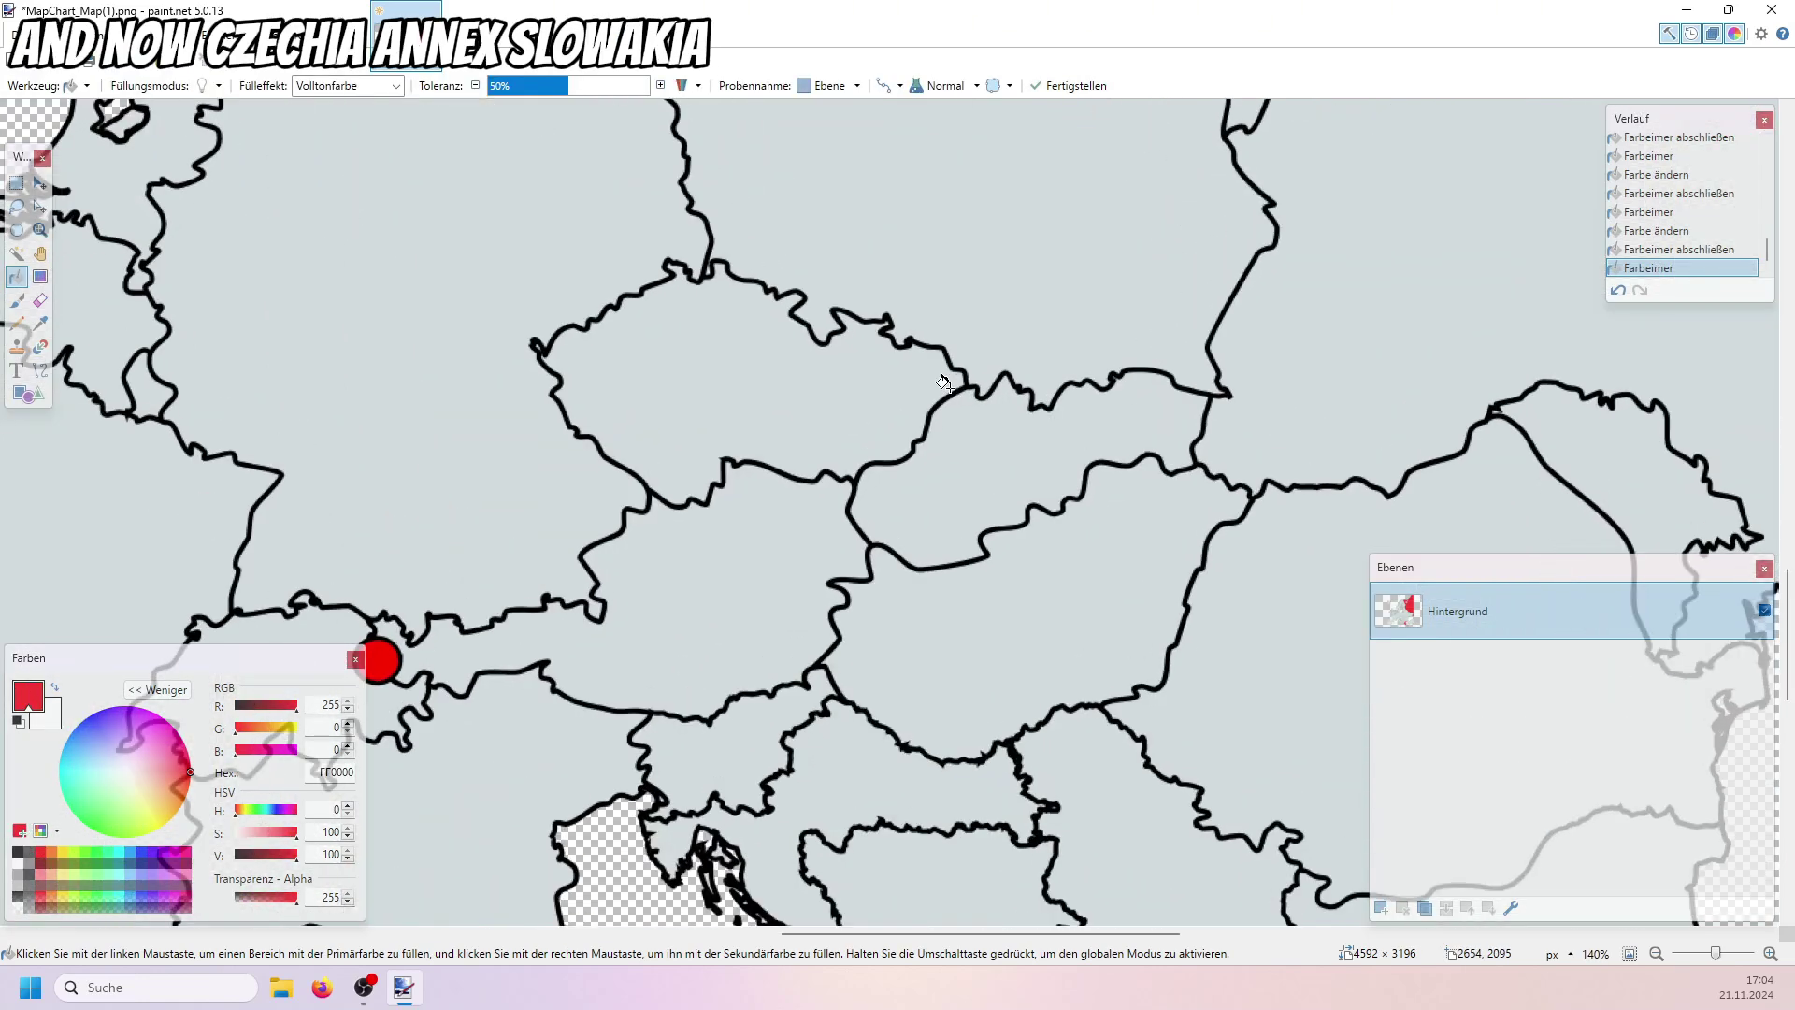
Paint over the border between Czechia and Slovakia with a size 4 brush in the land colour, and pick black from the outline for touch-ups
{"action": "scroll", "coordinate": [943, 382], "scroll_direction": "up", "scroll_amount": 3}
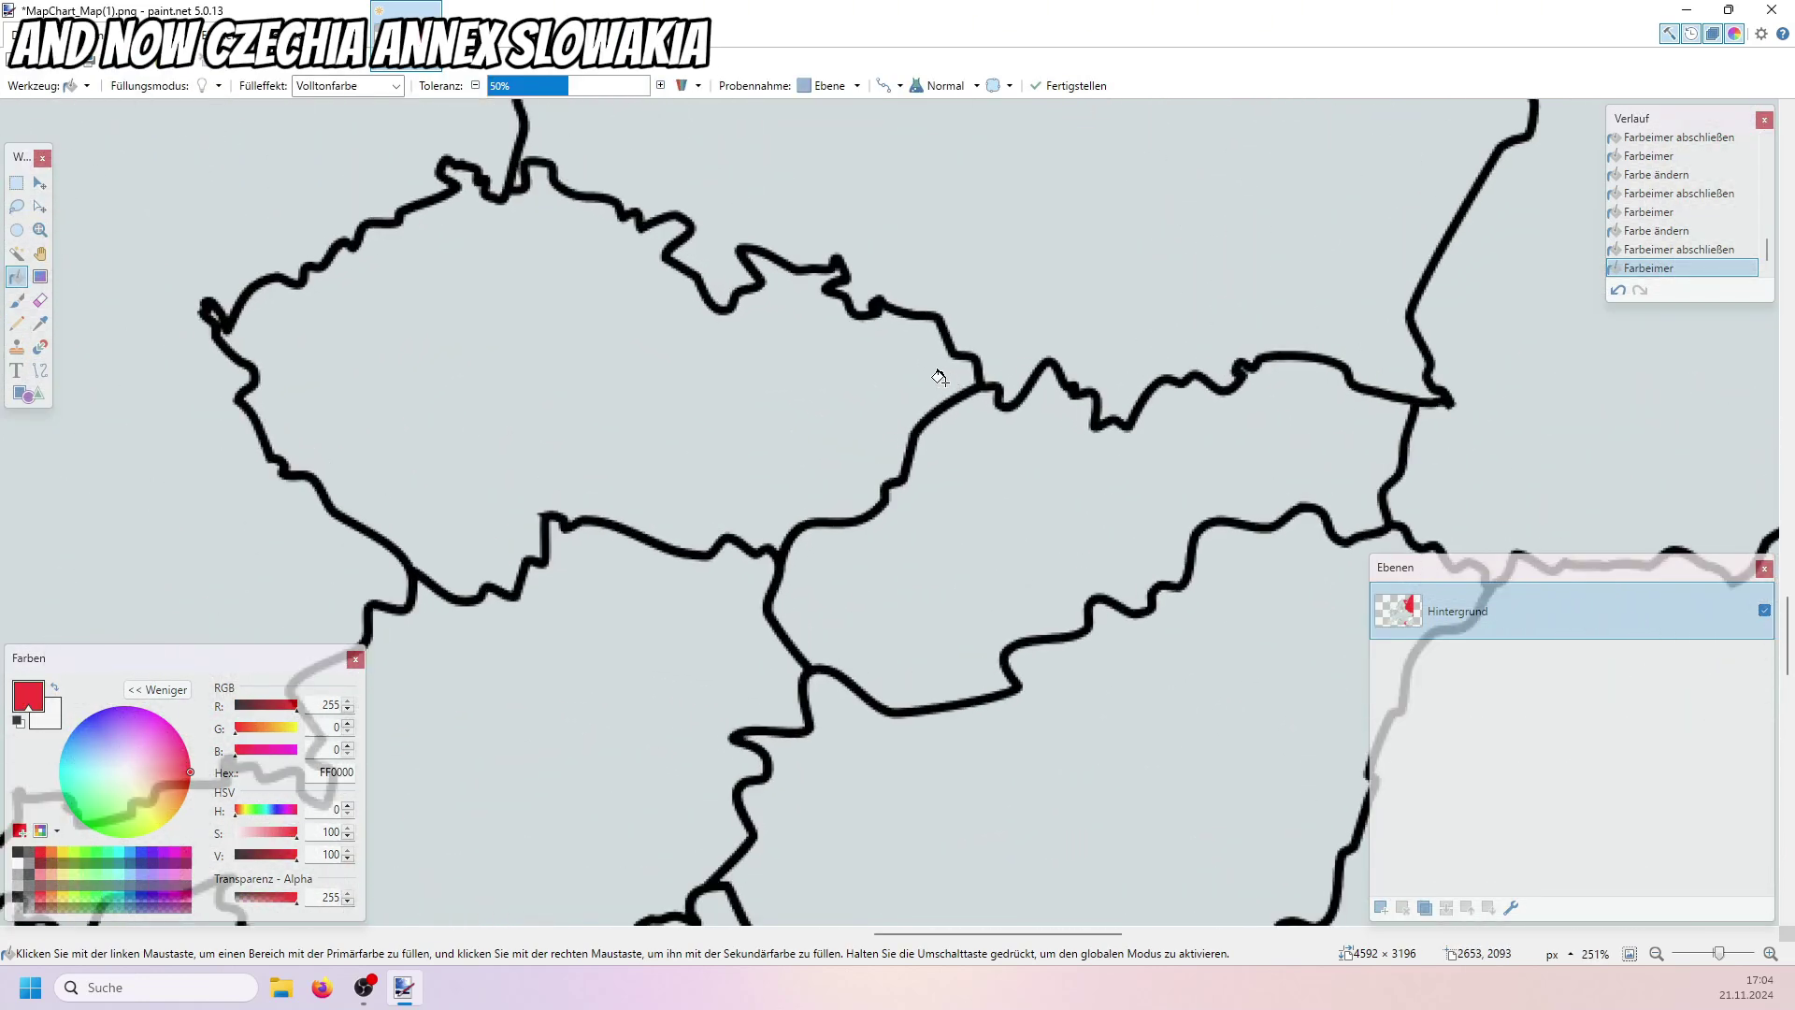
{"action": "key", "text": "b"}
{"action": "scroll", "coordinate": [897, 445], "scroll_direction": "up", "scroll_amount": 5}
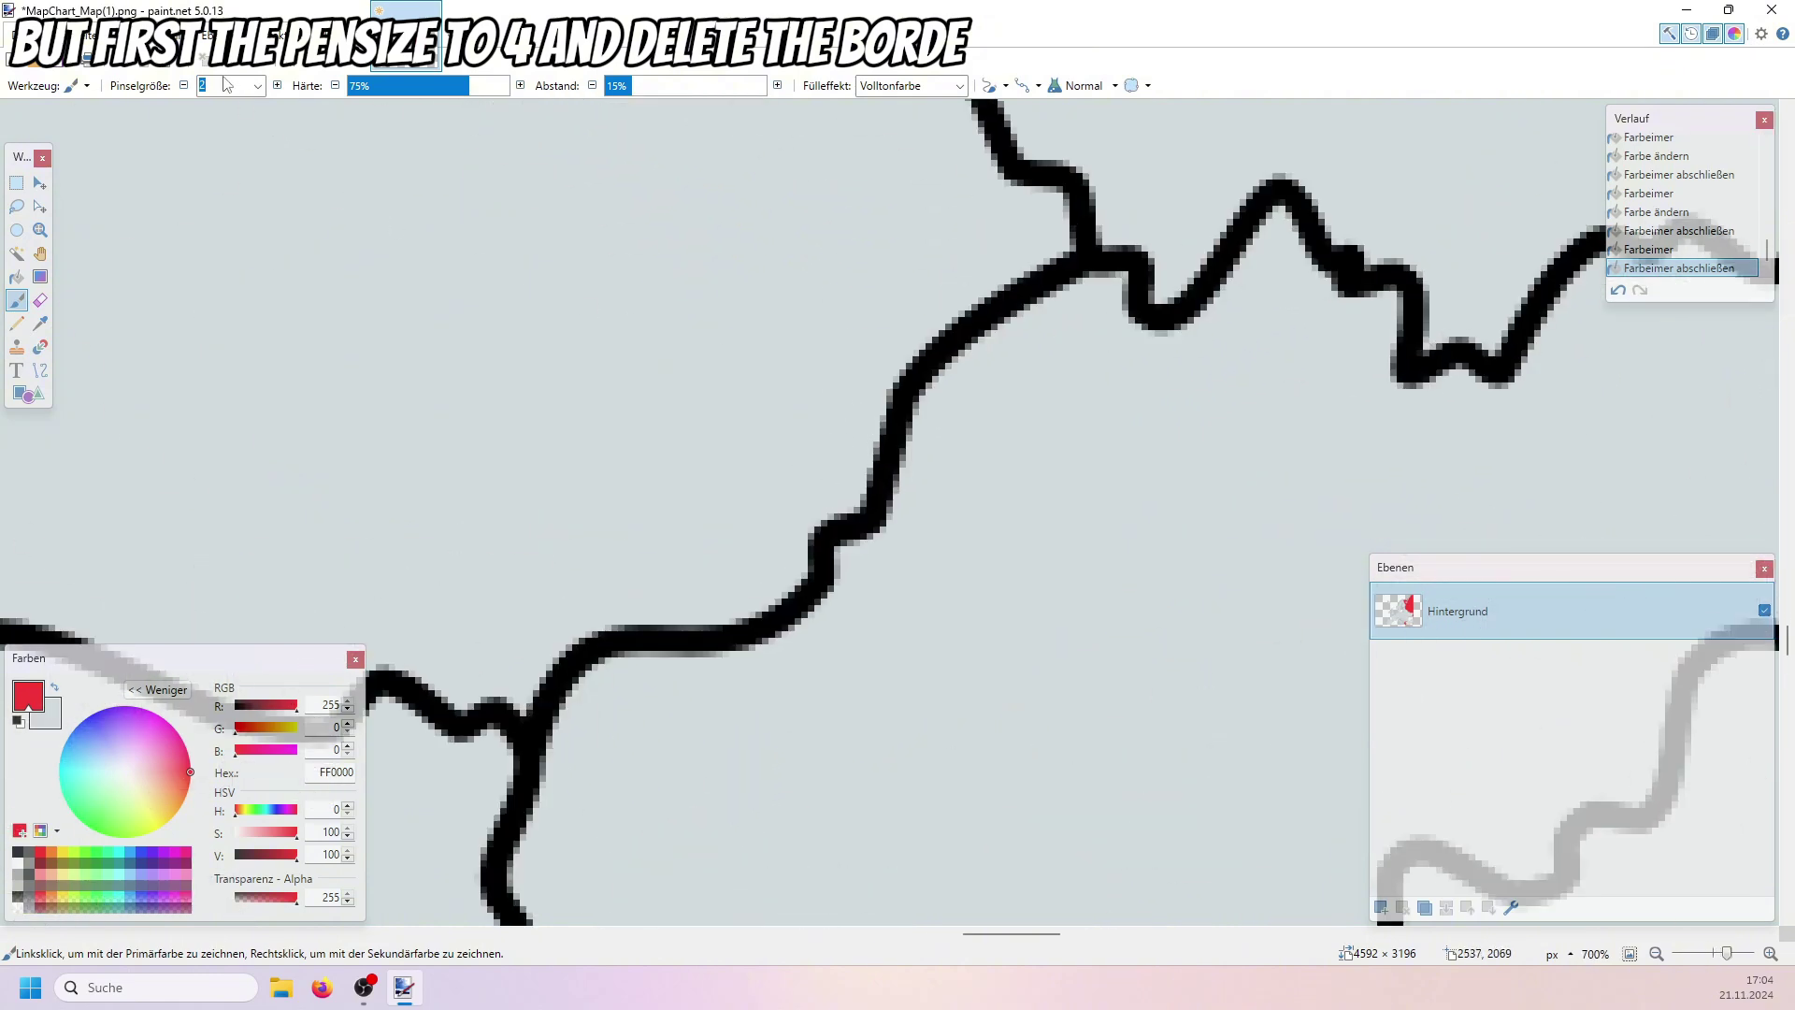
{"action": "type", "text": "4"}
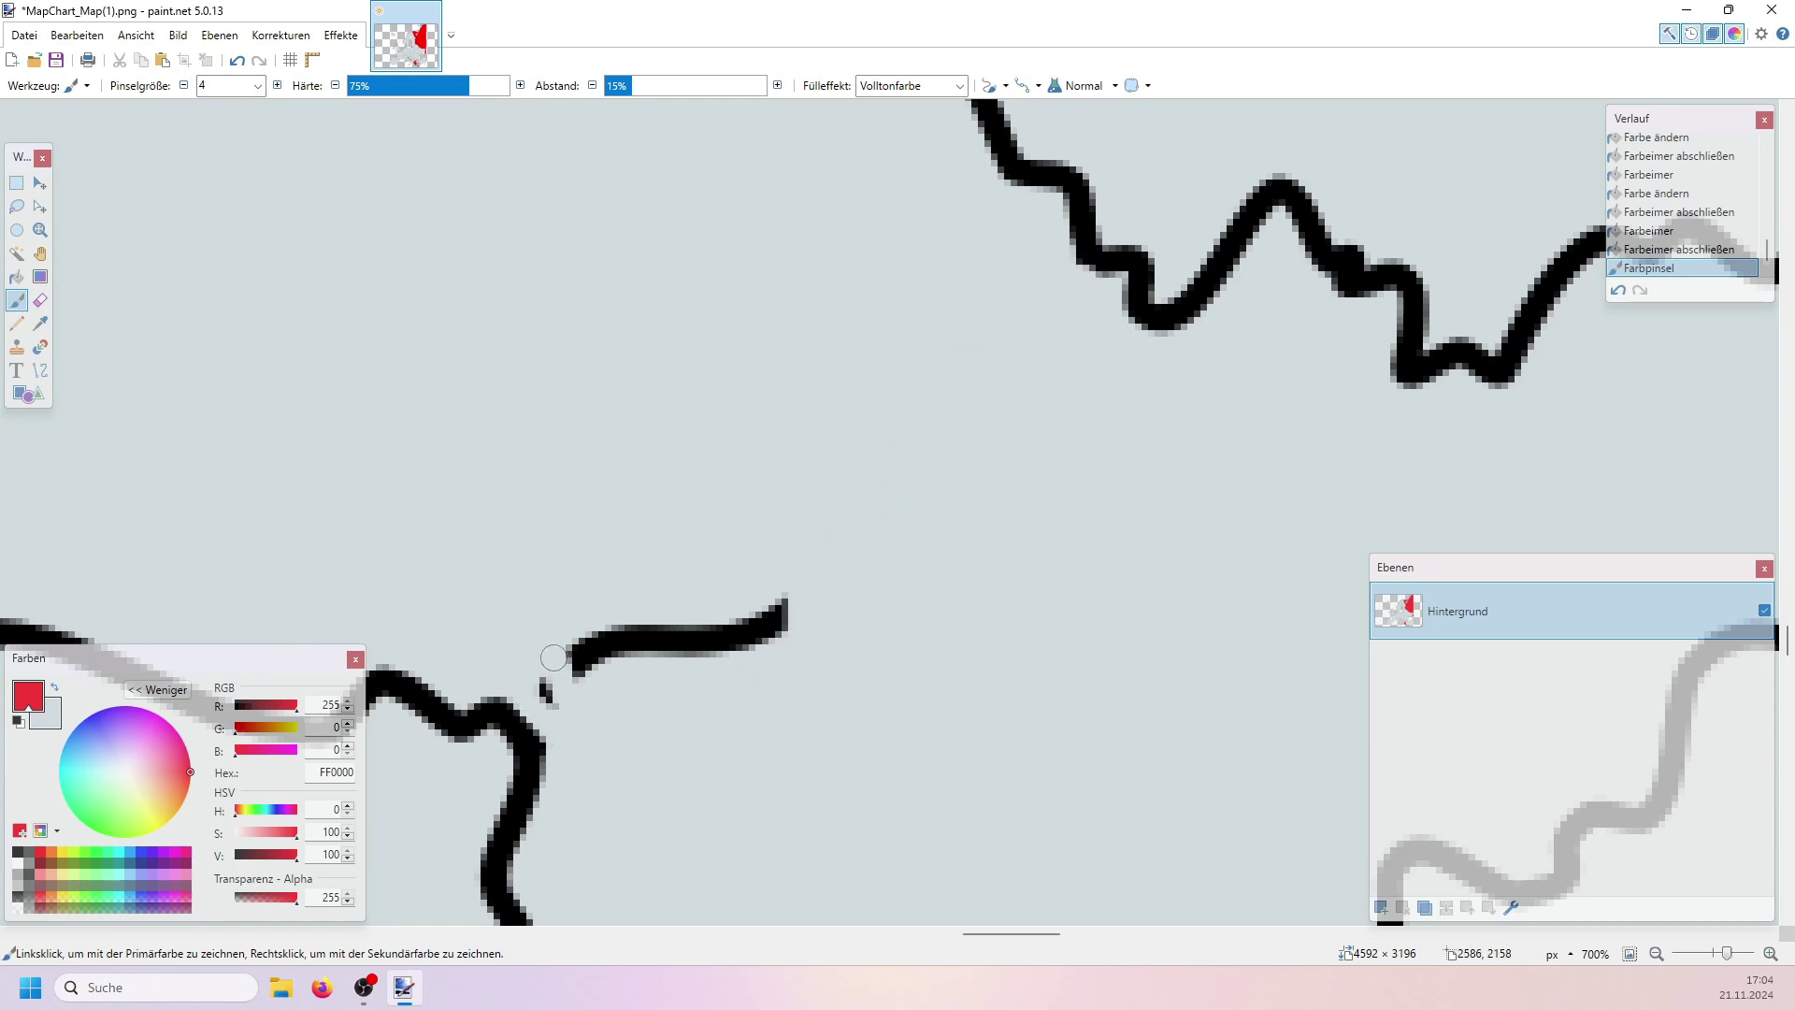
{"action": "right_click", "coordinate": [526, 721]}
{"action": "left_click", "coordinate": [498, 715], "text": "ctrl"}
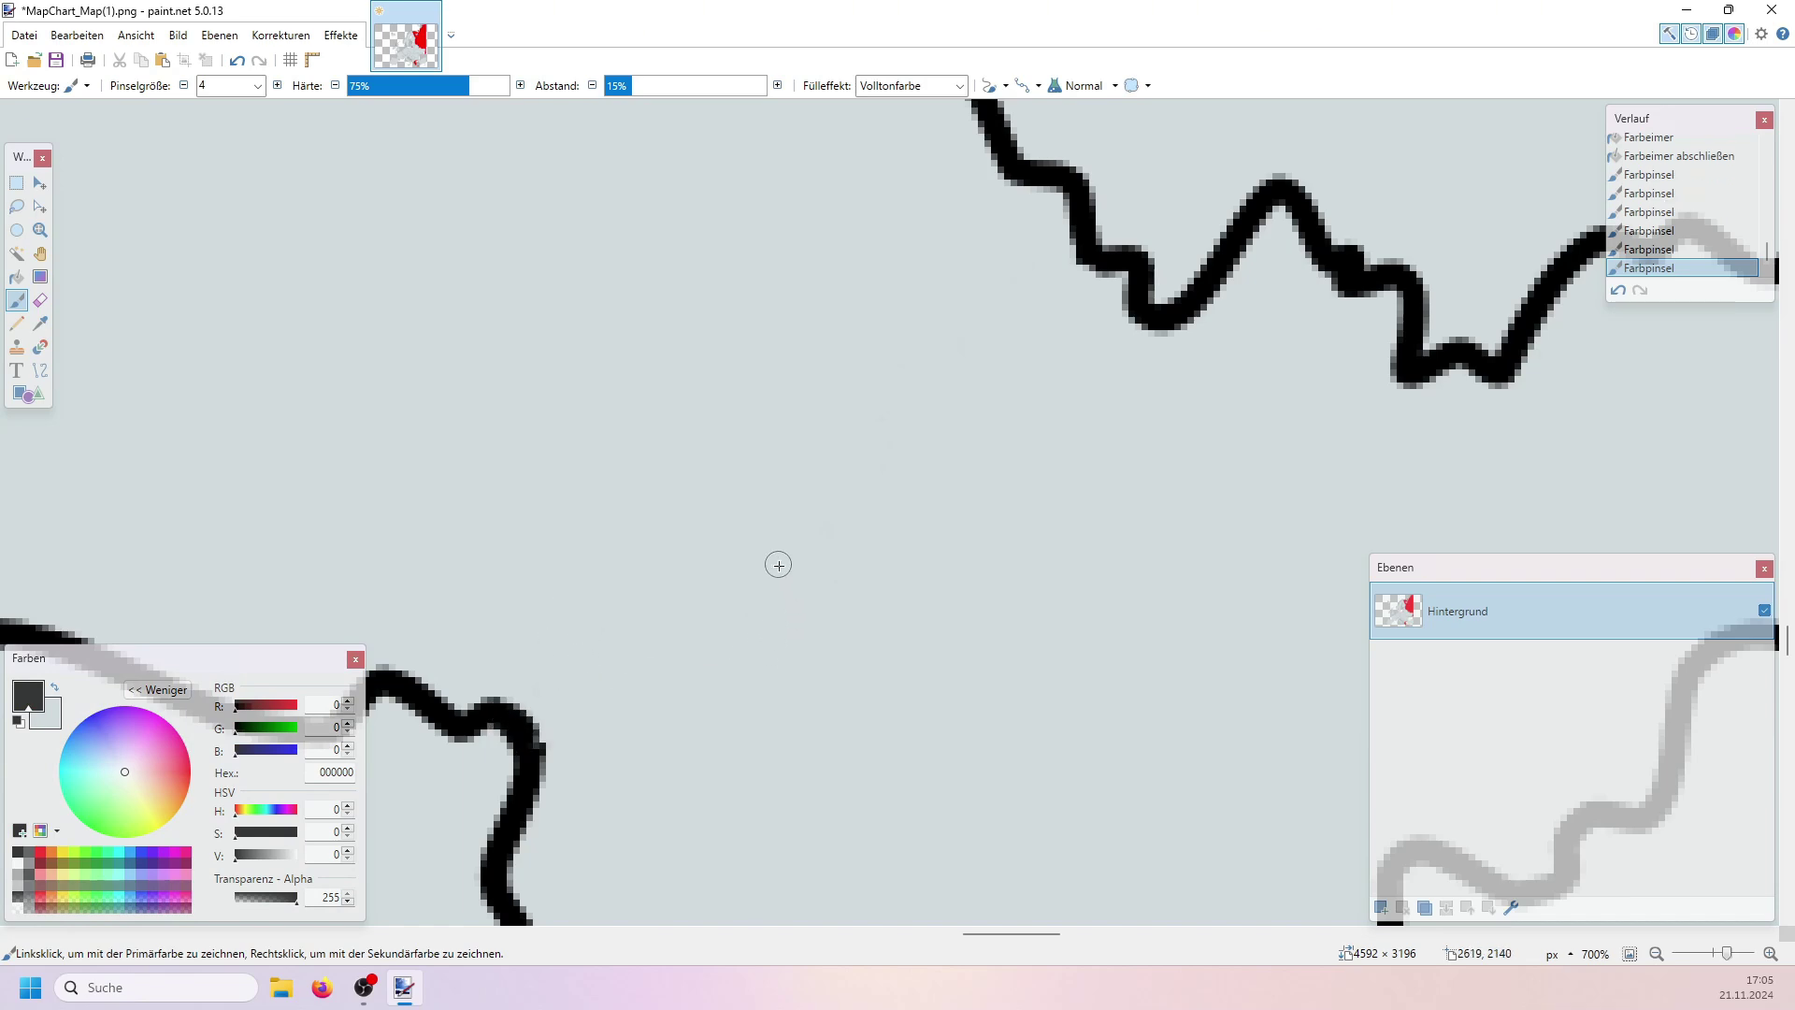
Add a new layer above the map layer
{"action": "scroll", "coordinate": [777, 565], "scroll_direction": "down", "scroll_amount": 8}
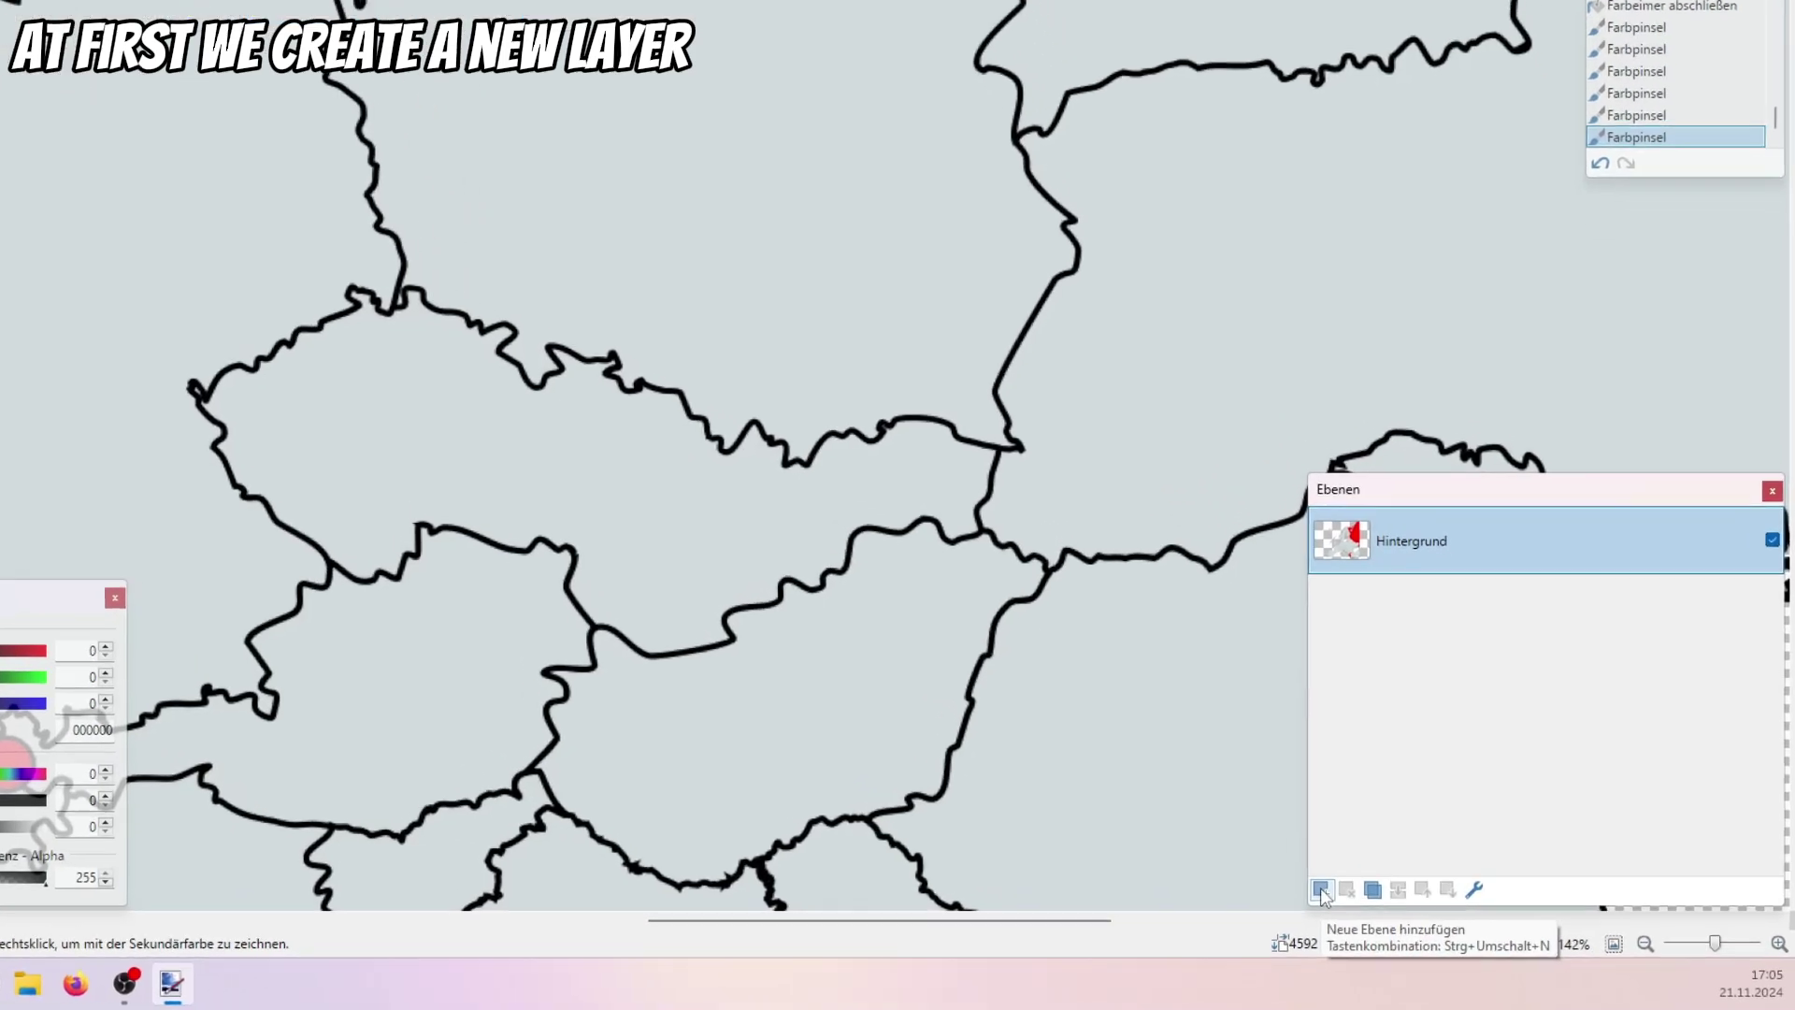
{"action": "left_click", "coordinate": [1381, 906]}
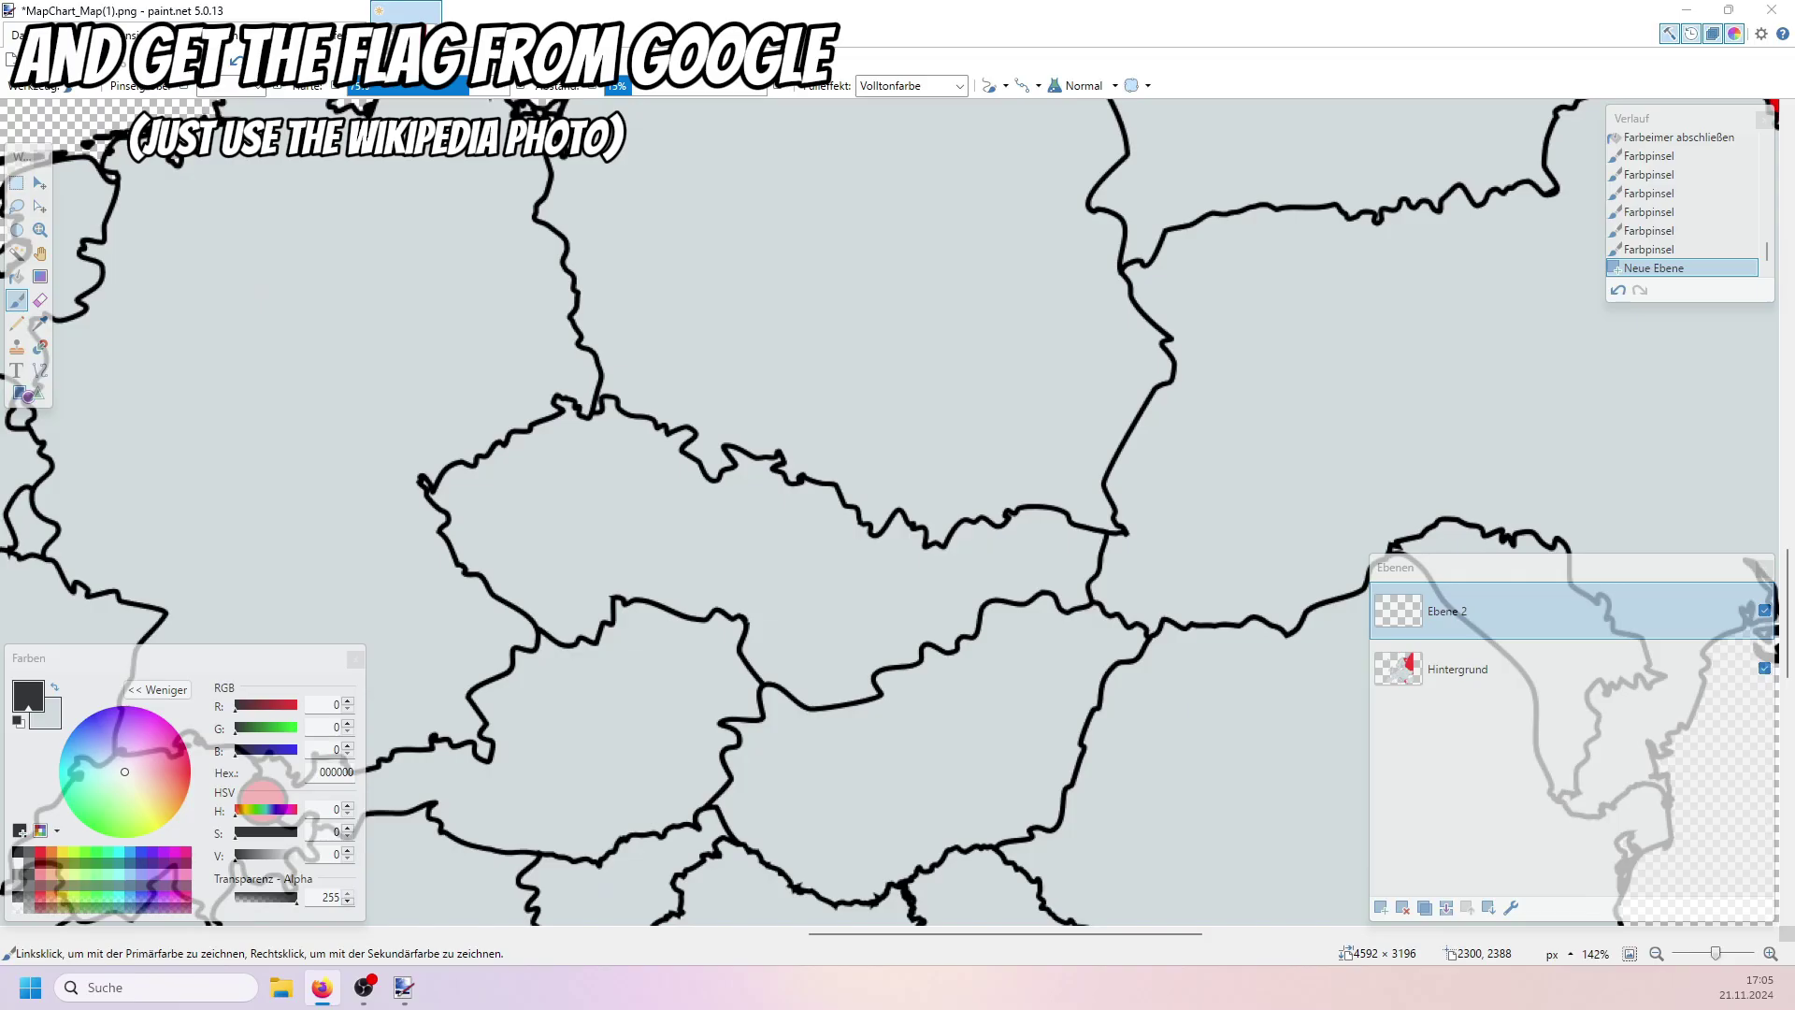
{"action": "key", "text": "s"}
{"action": "left_click_drag", "start_coordinate": [372, 346], "coordinate": [1160, 728]}
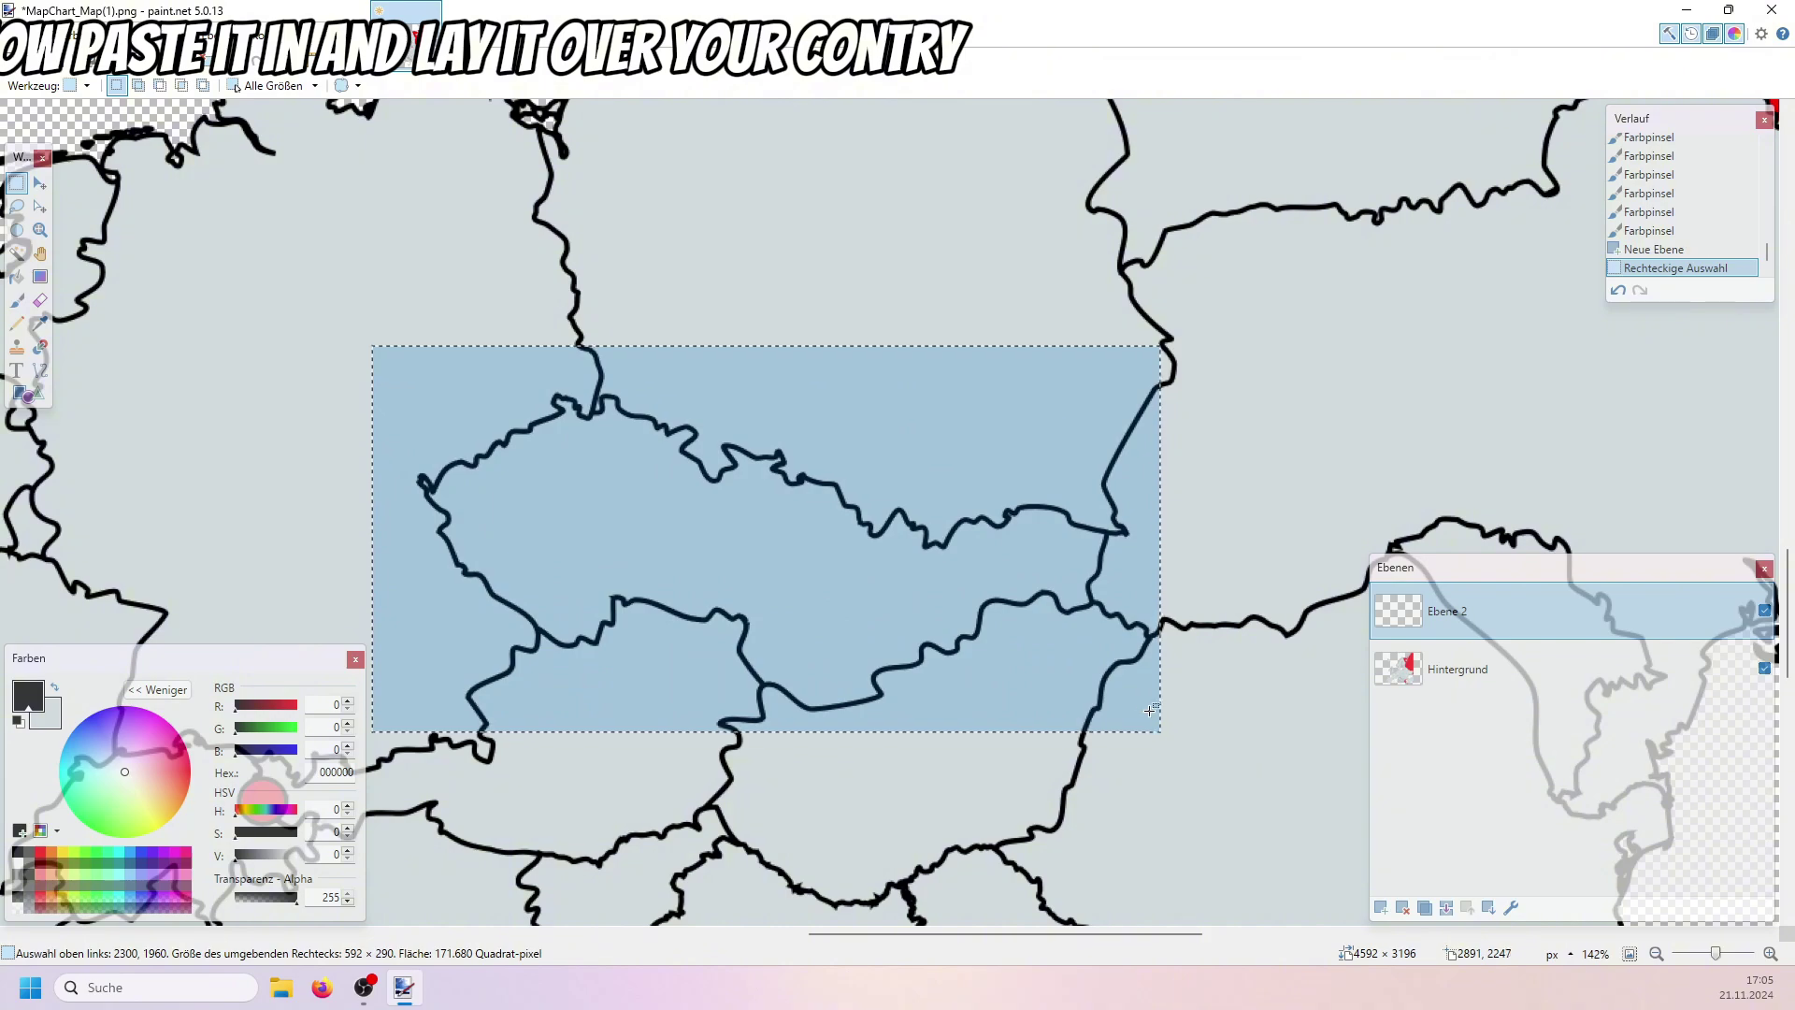
{"action": "left_click", "coordinate": [1148, 707]}
Paste the Czech flag on the new layer, scale it to about 550 × 369 px and place it over merged Czechia and Slovakia
{"action": "scroll", "coordinate": [625, 595], "scroll_direction": "down", "scroll_amount": 6}
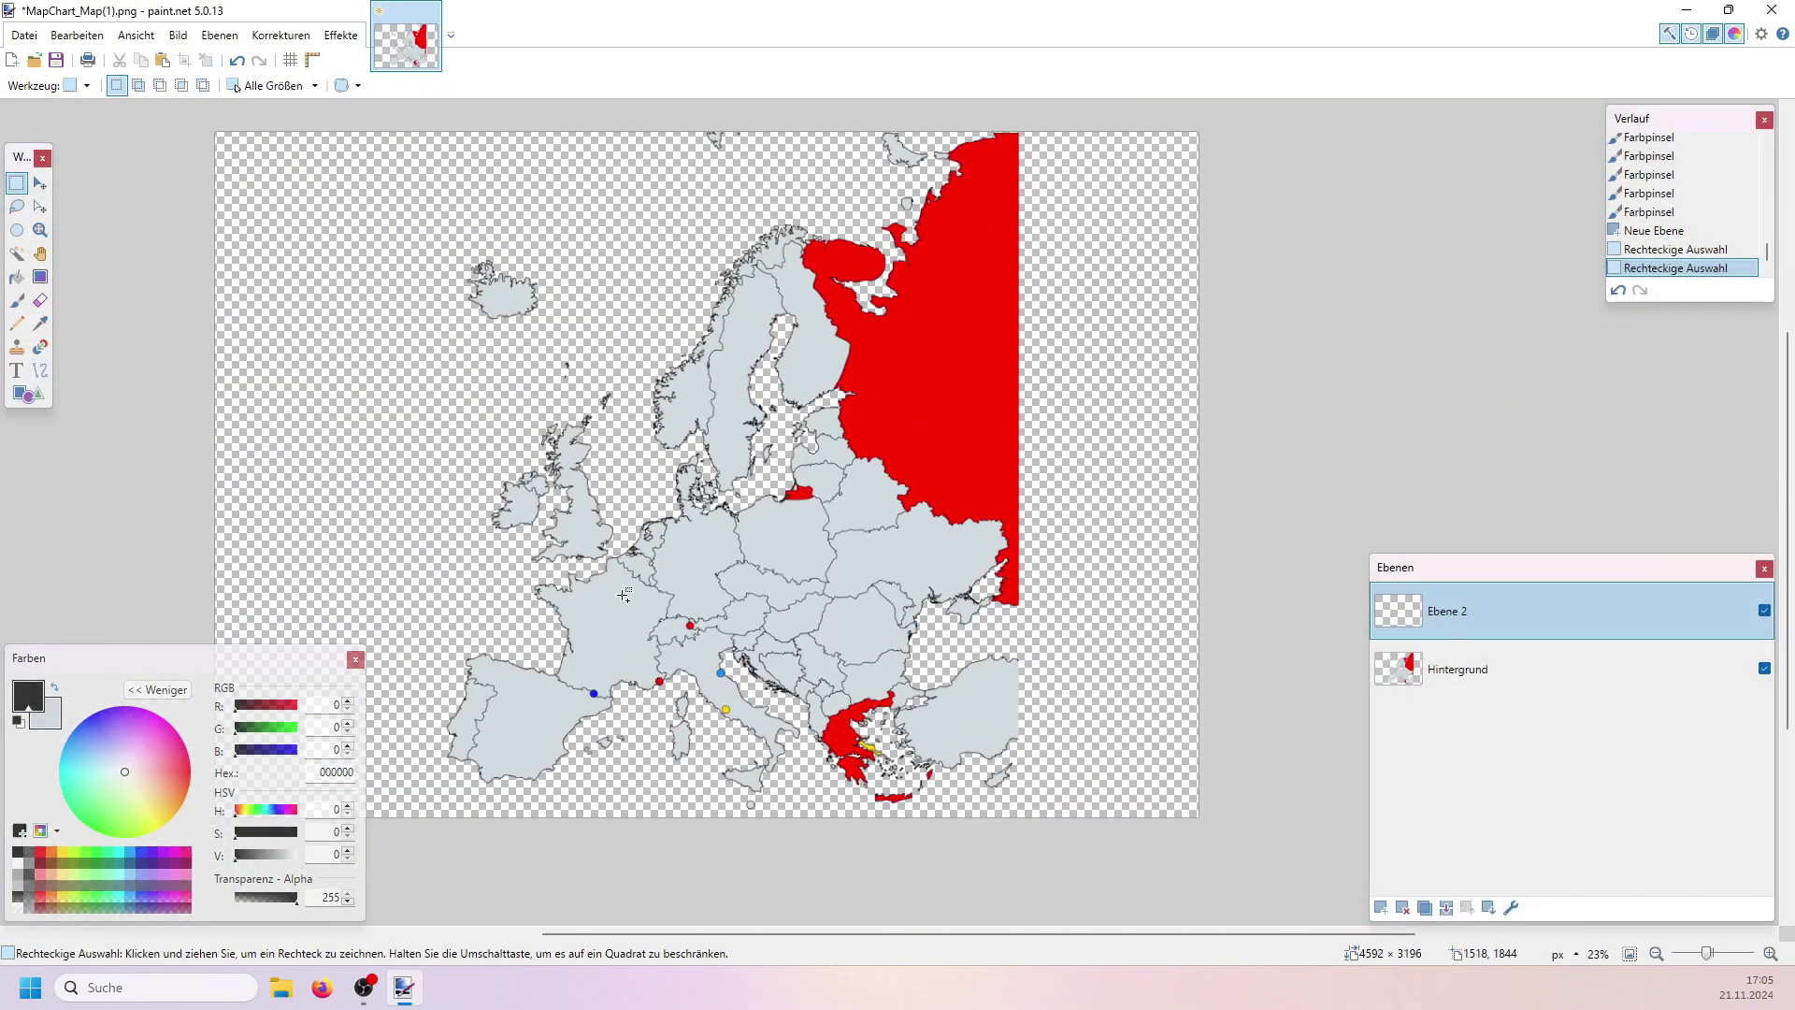
{"action": "key", "text": "ctrl+v"}
{"action": "left_click_drag", "start_coordinate": [436, 283], "coordinate": [829, 597]}
{"action": "scroll", "coordinate": [764, 606], "scroll_direction": "up", "scroll_amount": 3}
{"action": "scroll", "coordinate": [1024, 683], "scroll_direction": "up", "scroll_amount": 2}
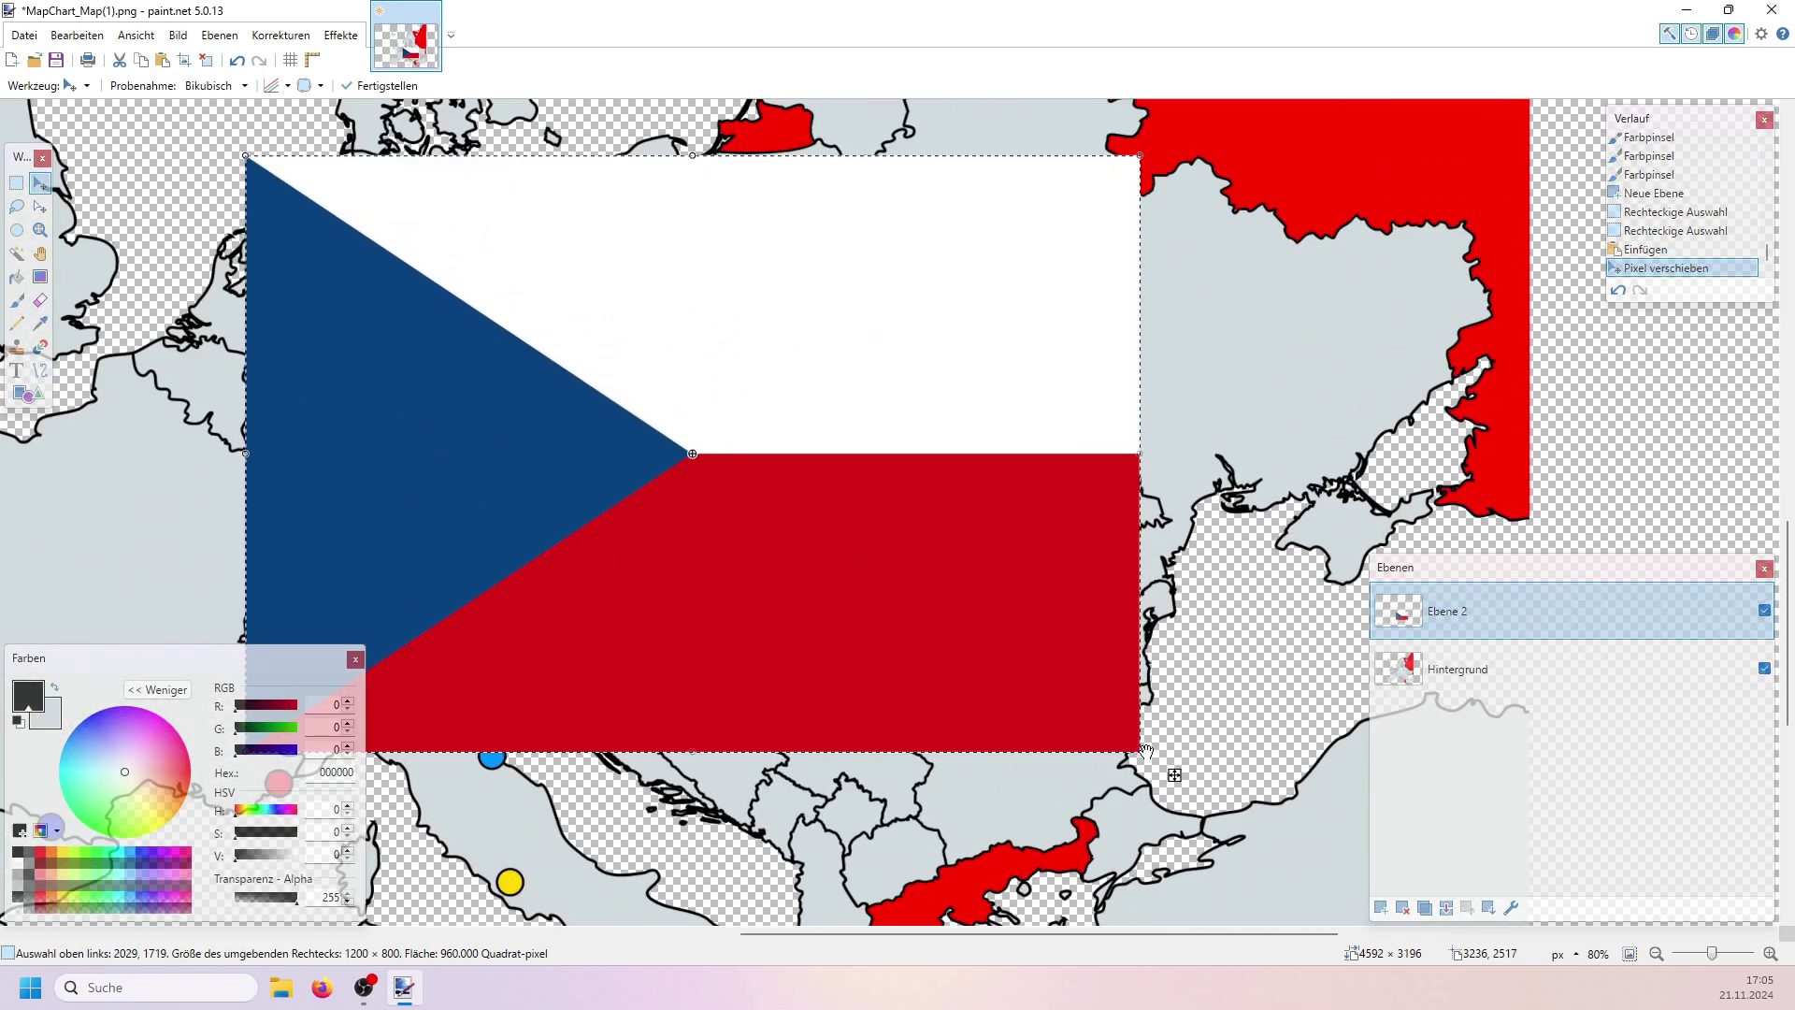
{"action": "left_click_drag", "start_coordinate": [1137, 752], "coordinate": [887, 575]}
{"action": "mouse_move", "coordinate": [723, 496]}
{"action": "left_mouse_down"}
{"action": "mouse_move", "coordinate": [761, 505]}
{"action": "mouse_move", "coordinate": [720, 496]}
{"action": "left_mouse_up"}
{"action": "left_click_drag", "start_coordinate": [574, 538], "coordinate": [565, 536]}
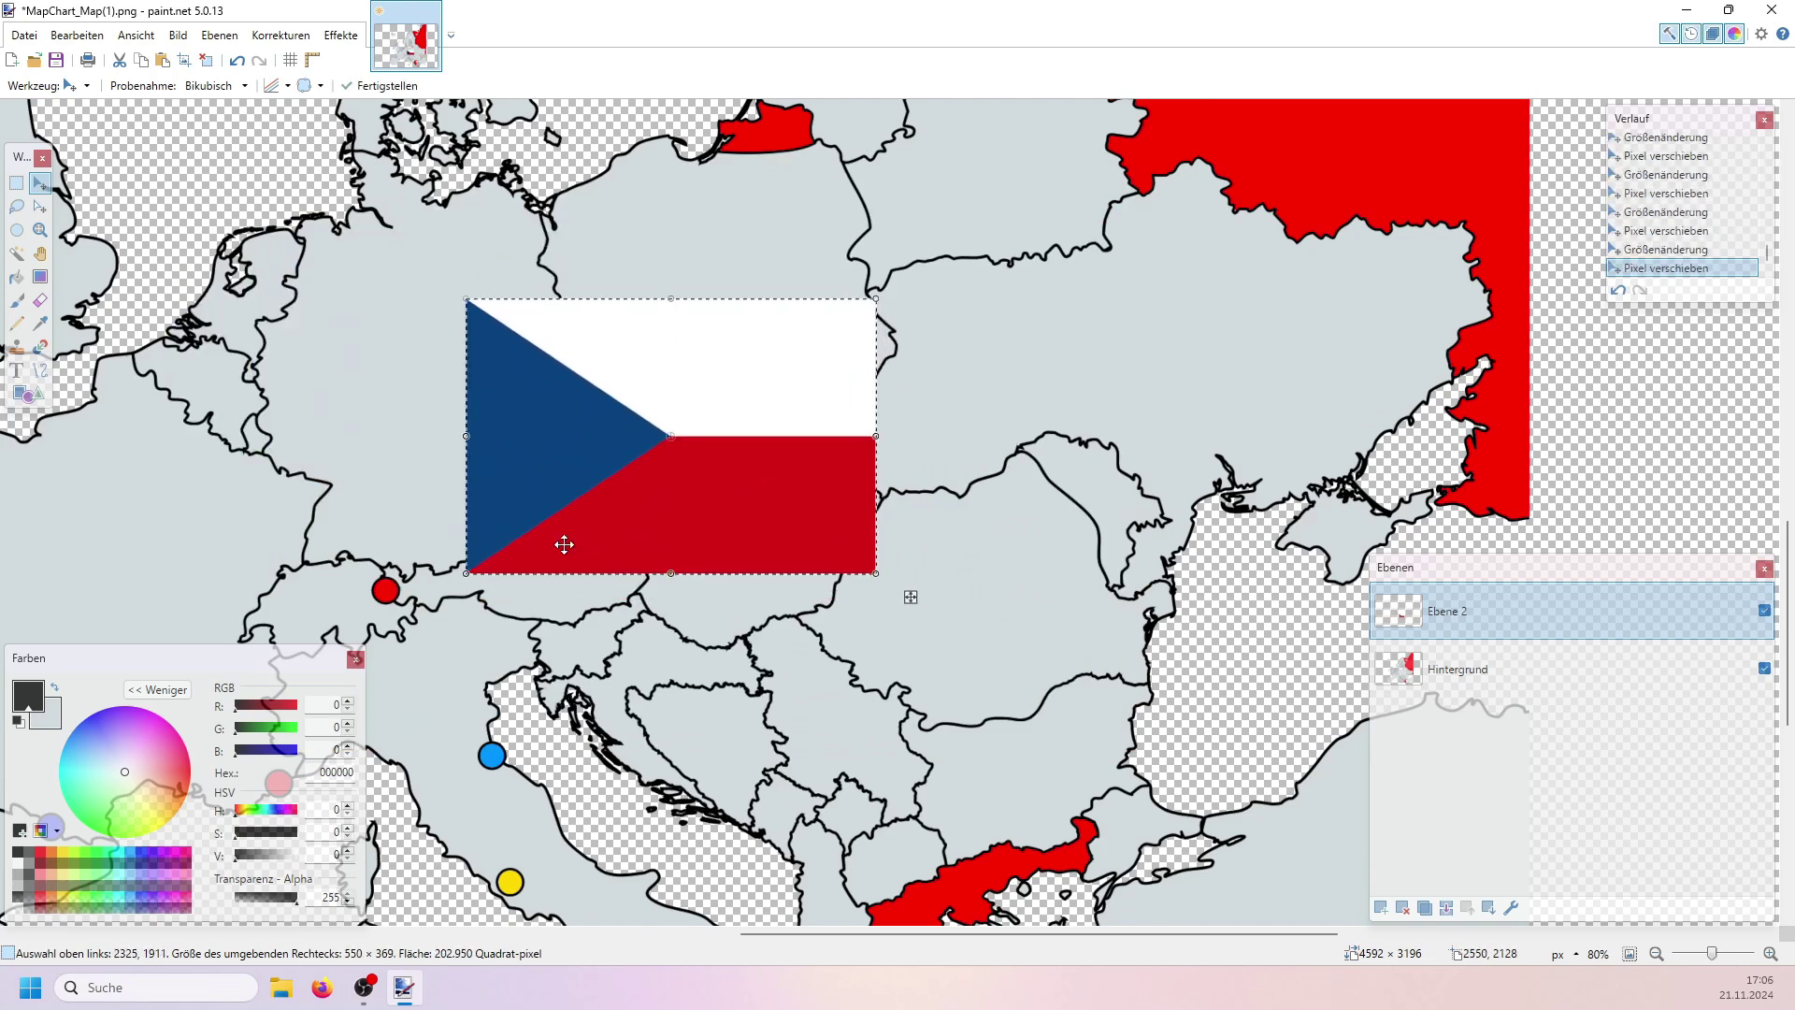
Hide the flag layer and select the merged Czechia-Slovakia area on the background layer with the Magic Wand at 50% tolerance
{"action": "left_click", "coordinate": [1440, 678]}
{"action": "left_click", "coordinate": [1439, 678]}
{"action": "left_click", "coordinate": [1764, 610]}
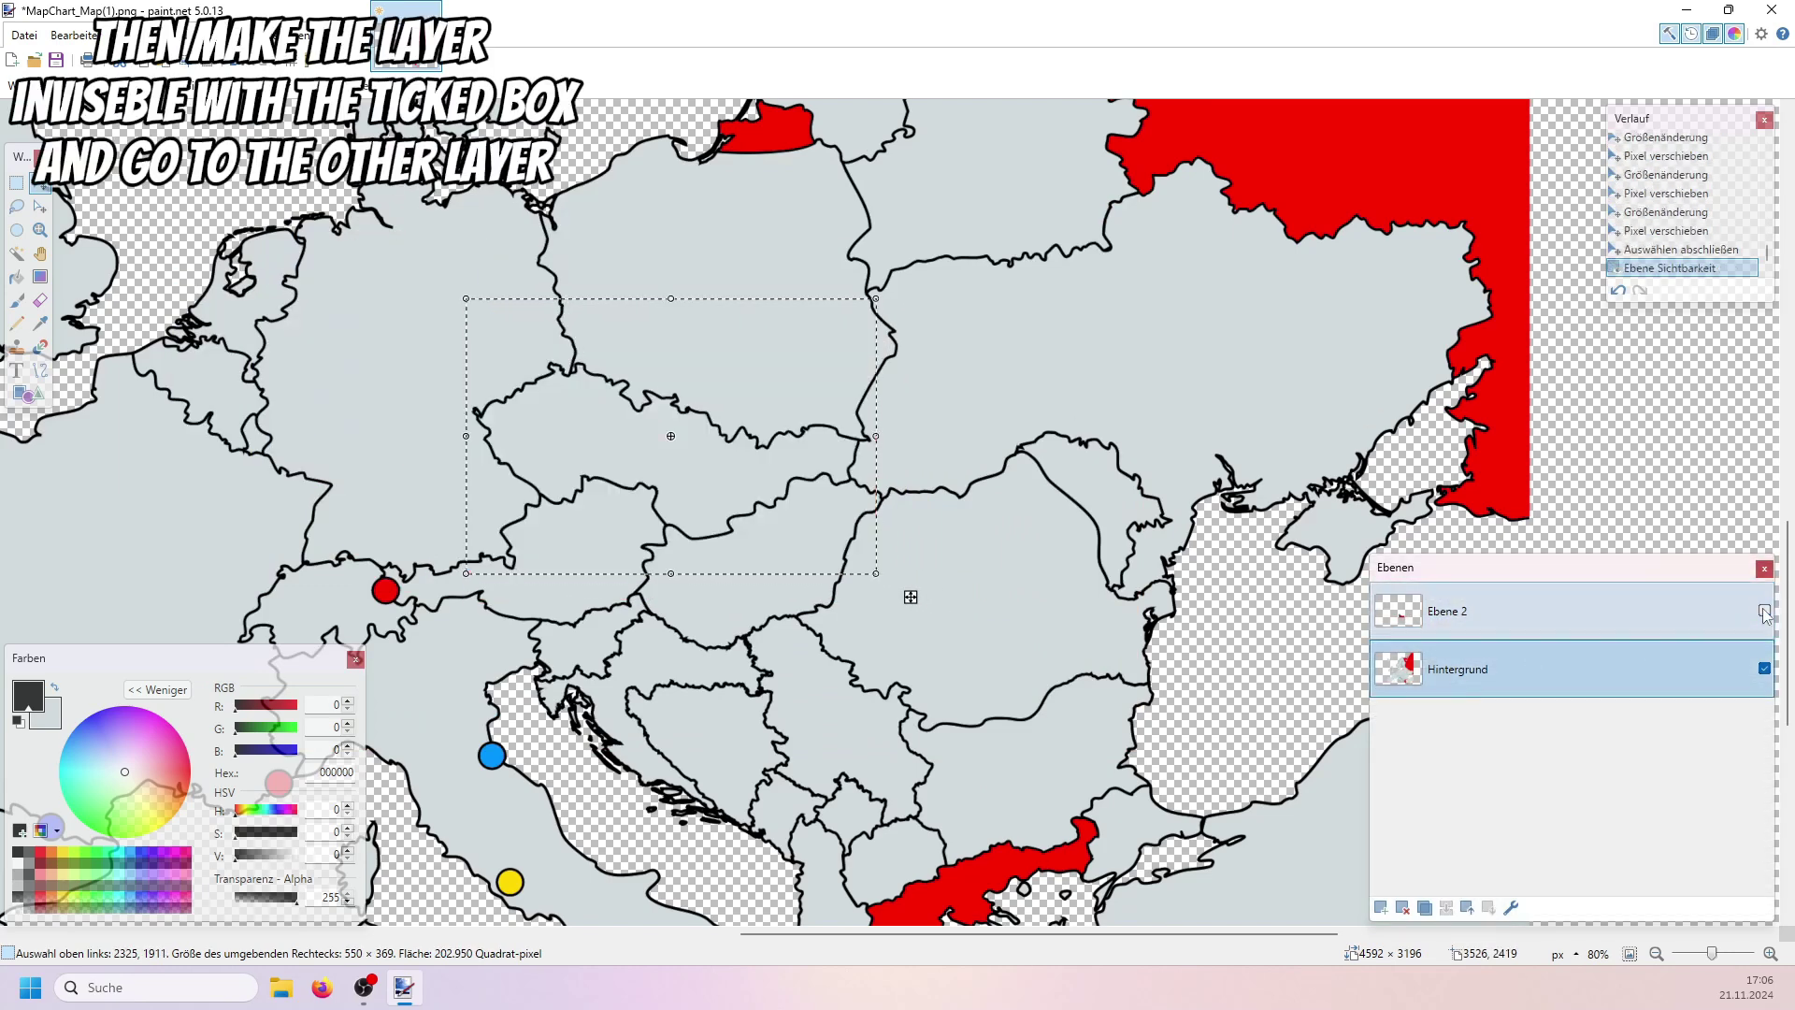
{"action": "left_click", "coordinate": [18, 255]}
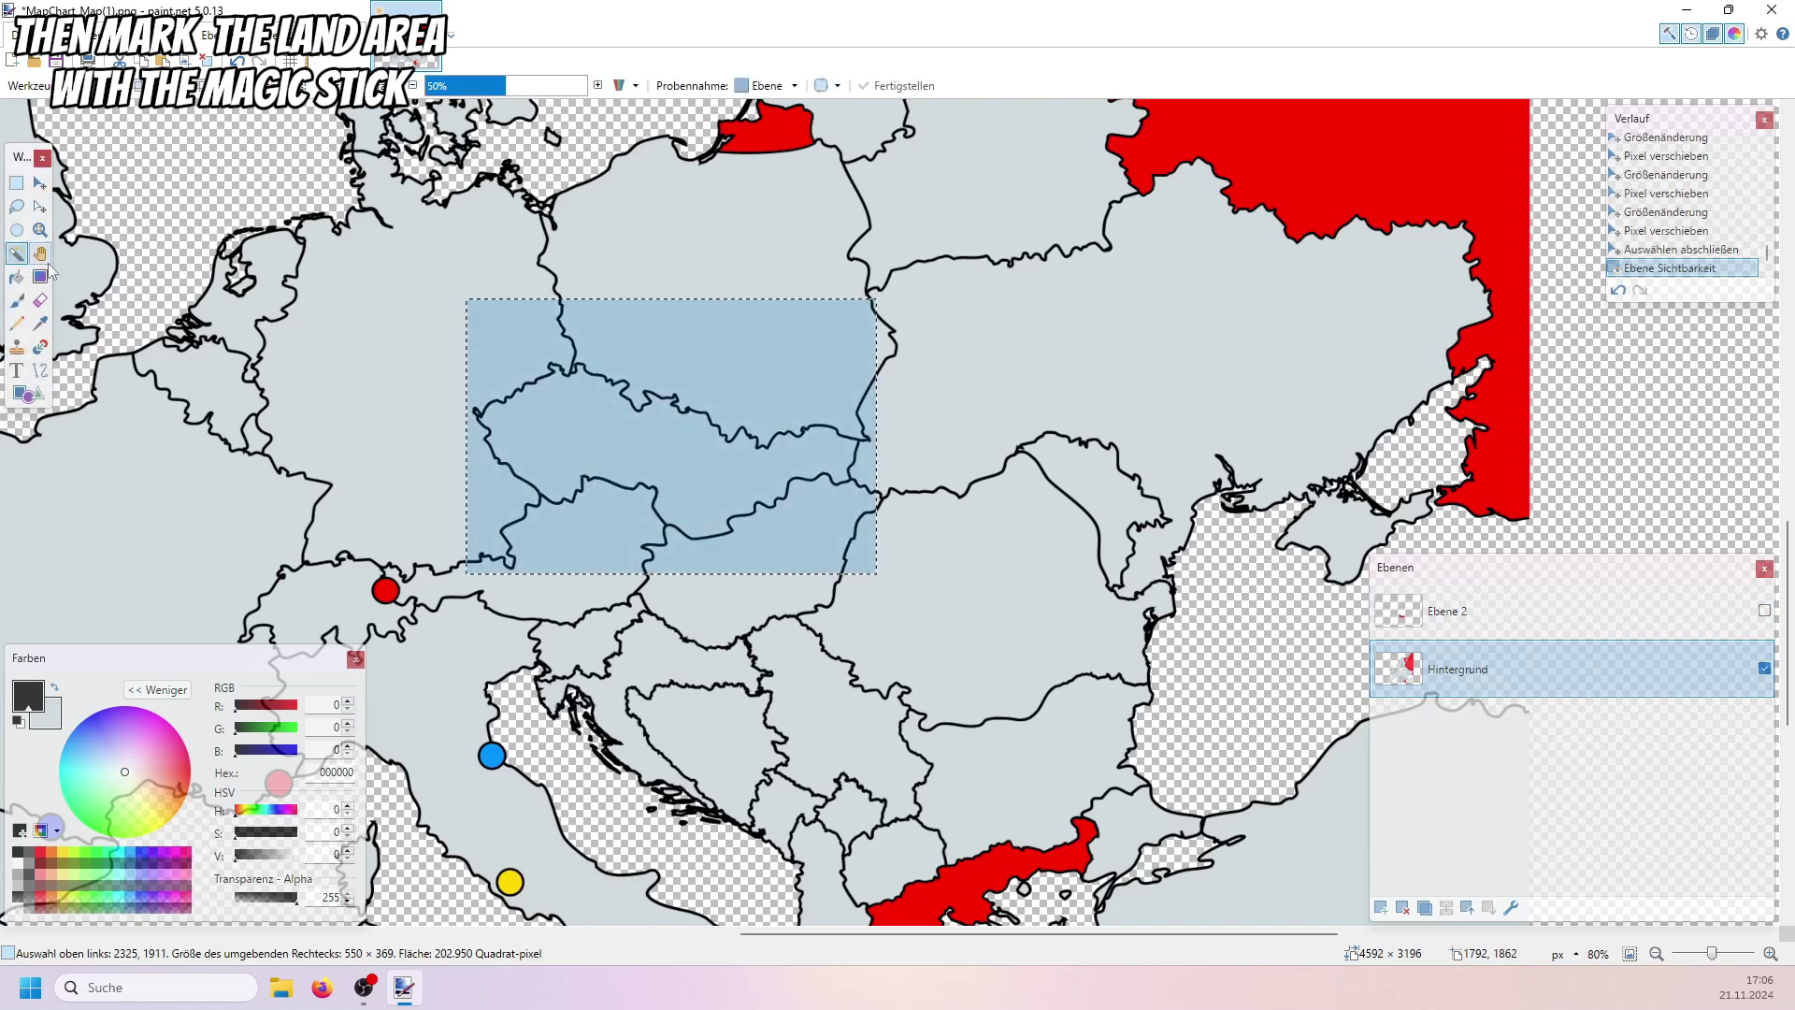
{"action": "left_click", "coordinate": [695, 462]}
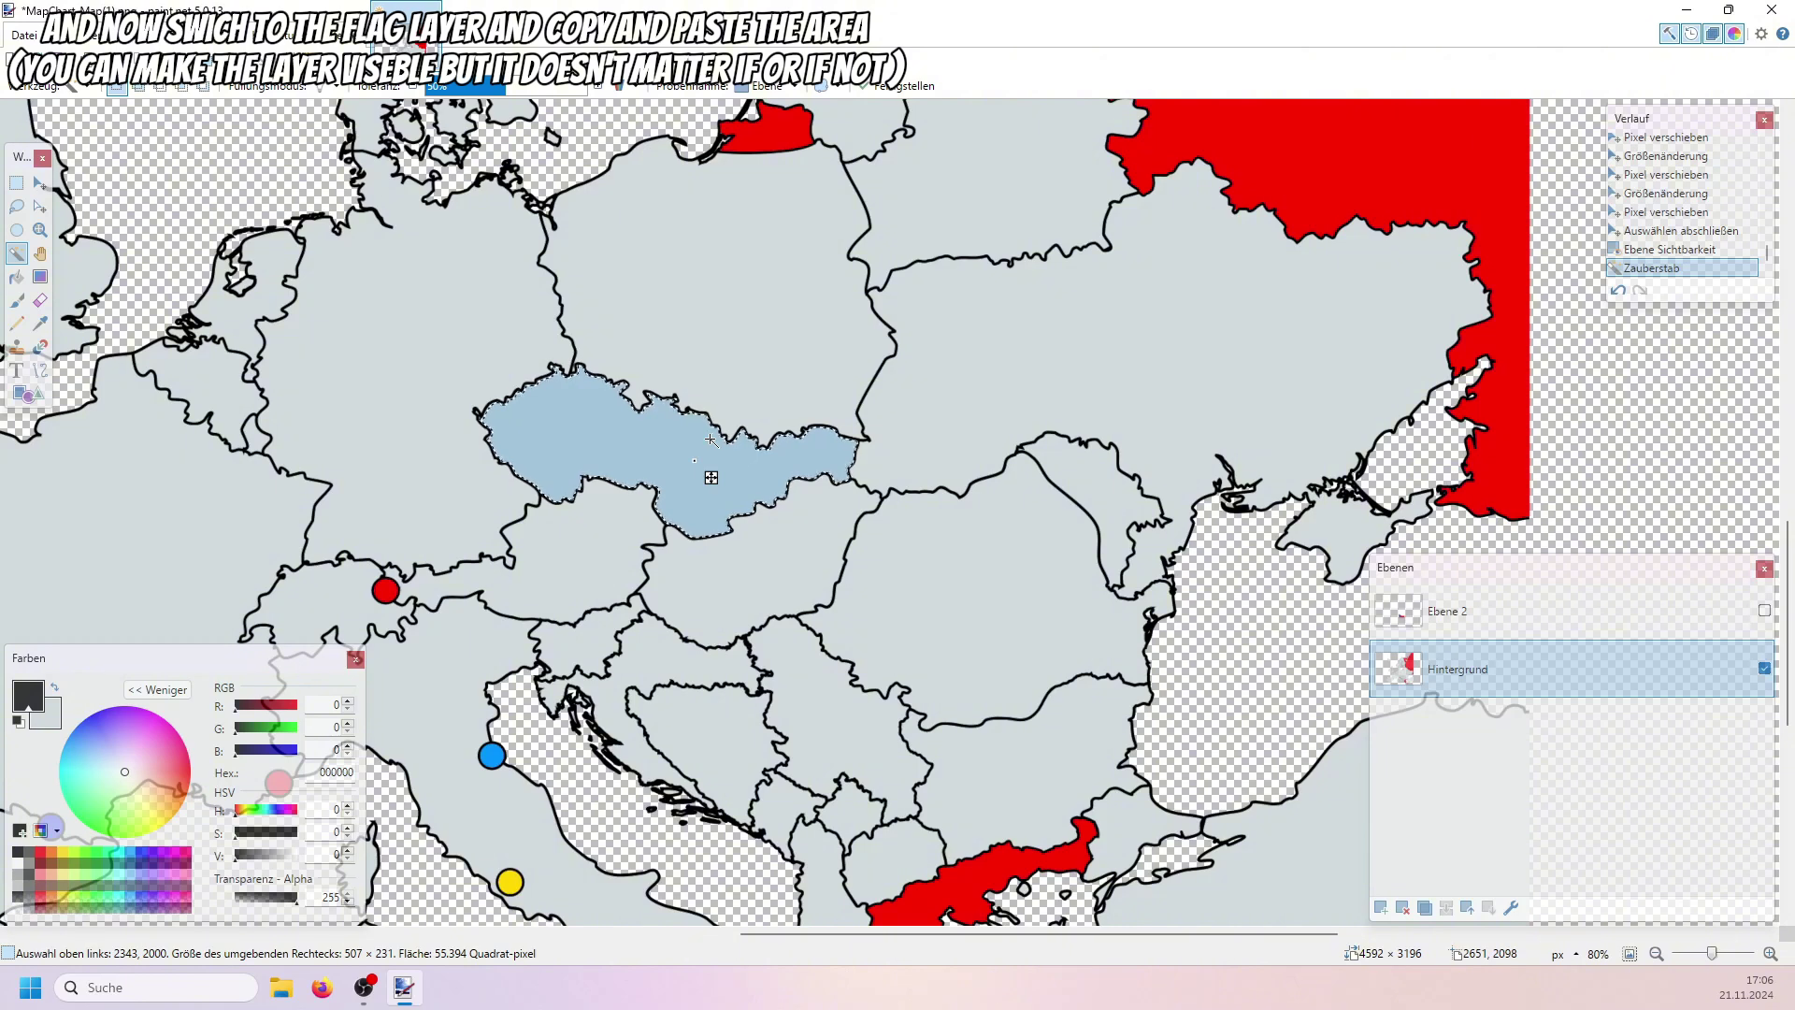
Copy the flag inside the country selection from the flag layer, paste it into the background layer and clear the selection
{"action": "left_click", "coordinate": [1542, 612]}
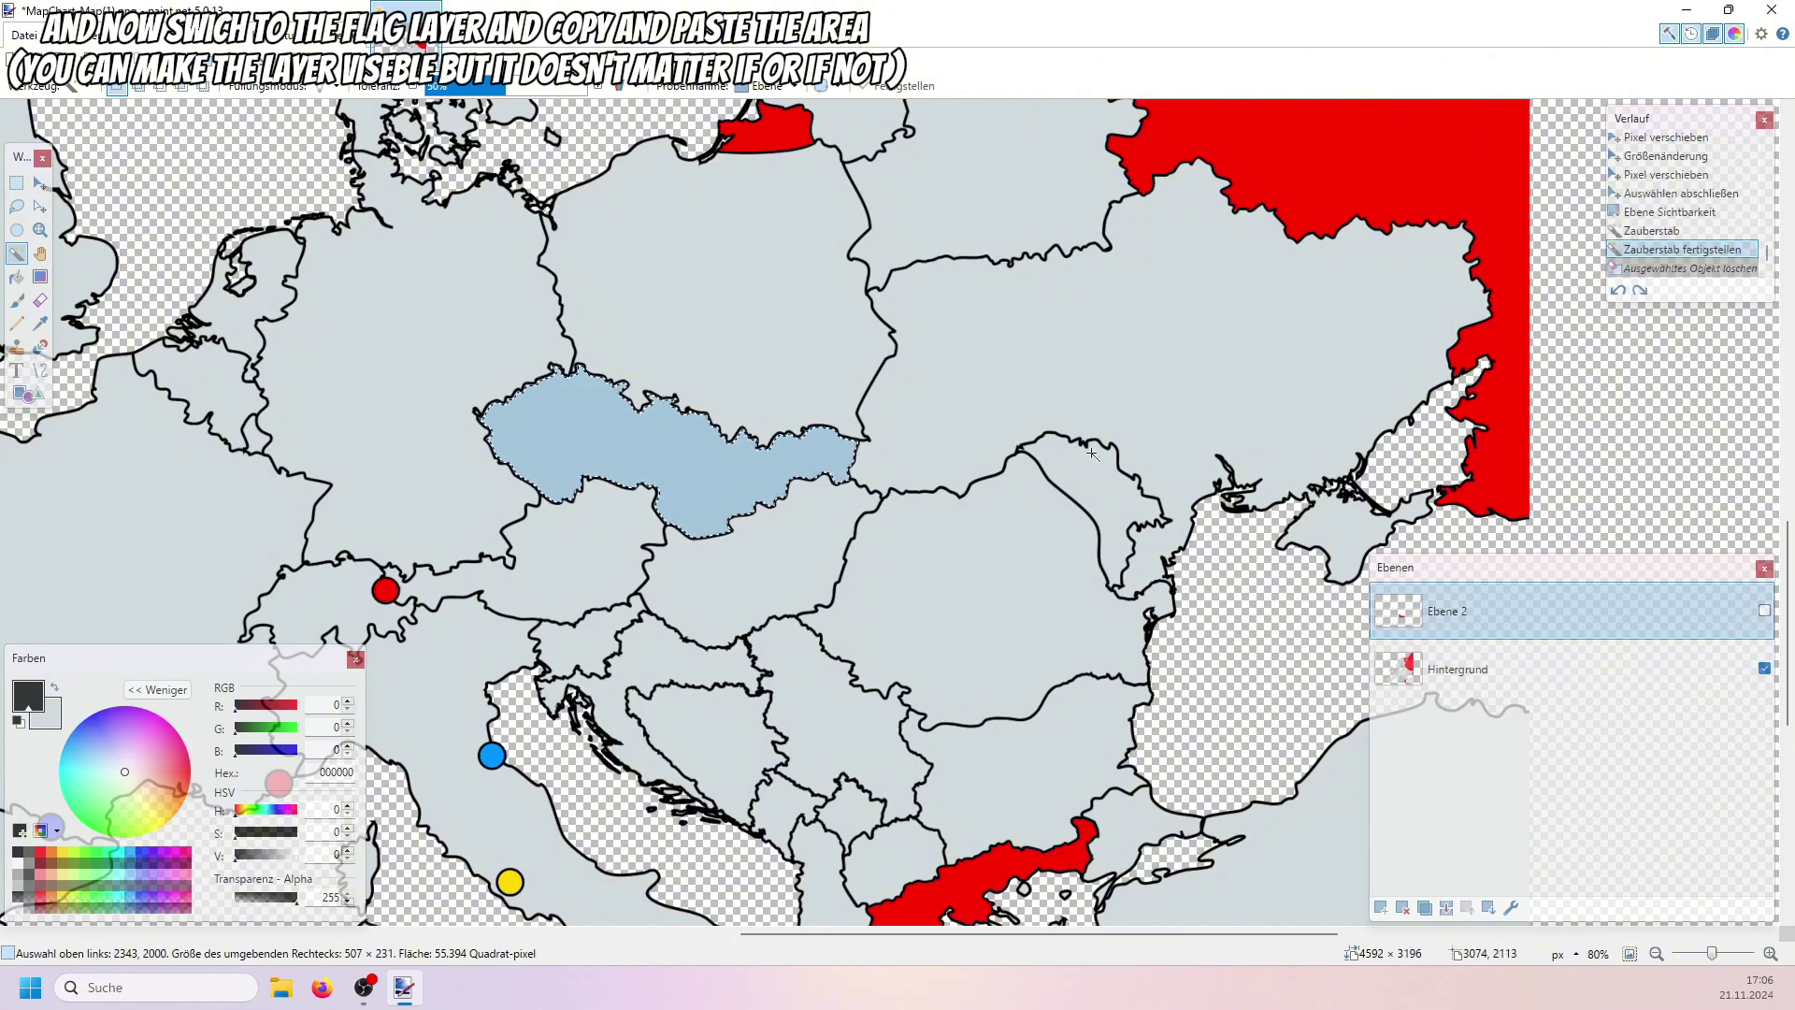
{"action": "left_click", "coordinate": [1763, 610]}
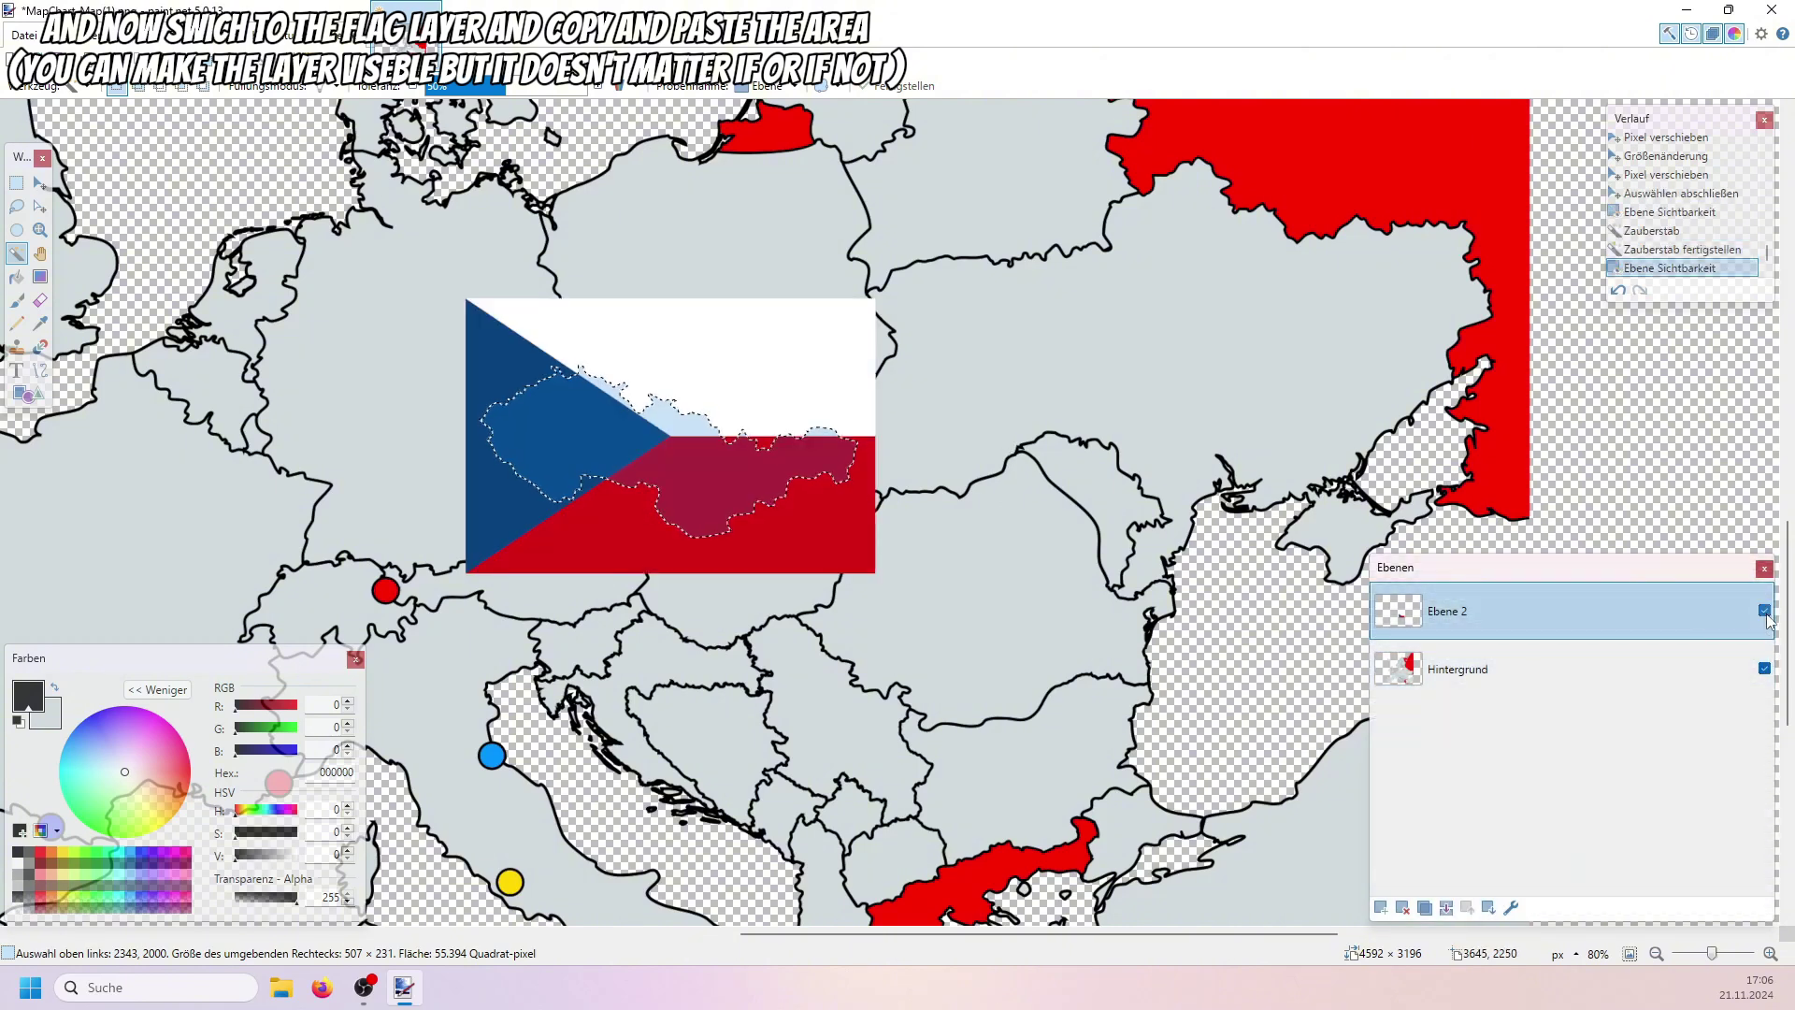
{"action": "left_click", "coordinate": [1764, 610]}
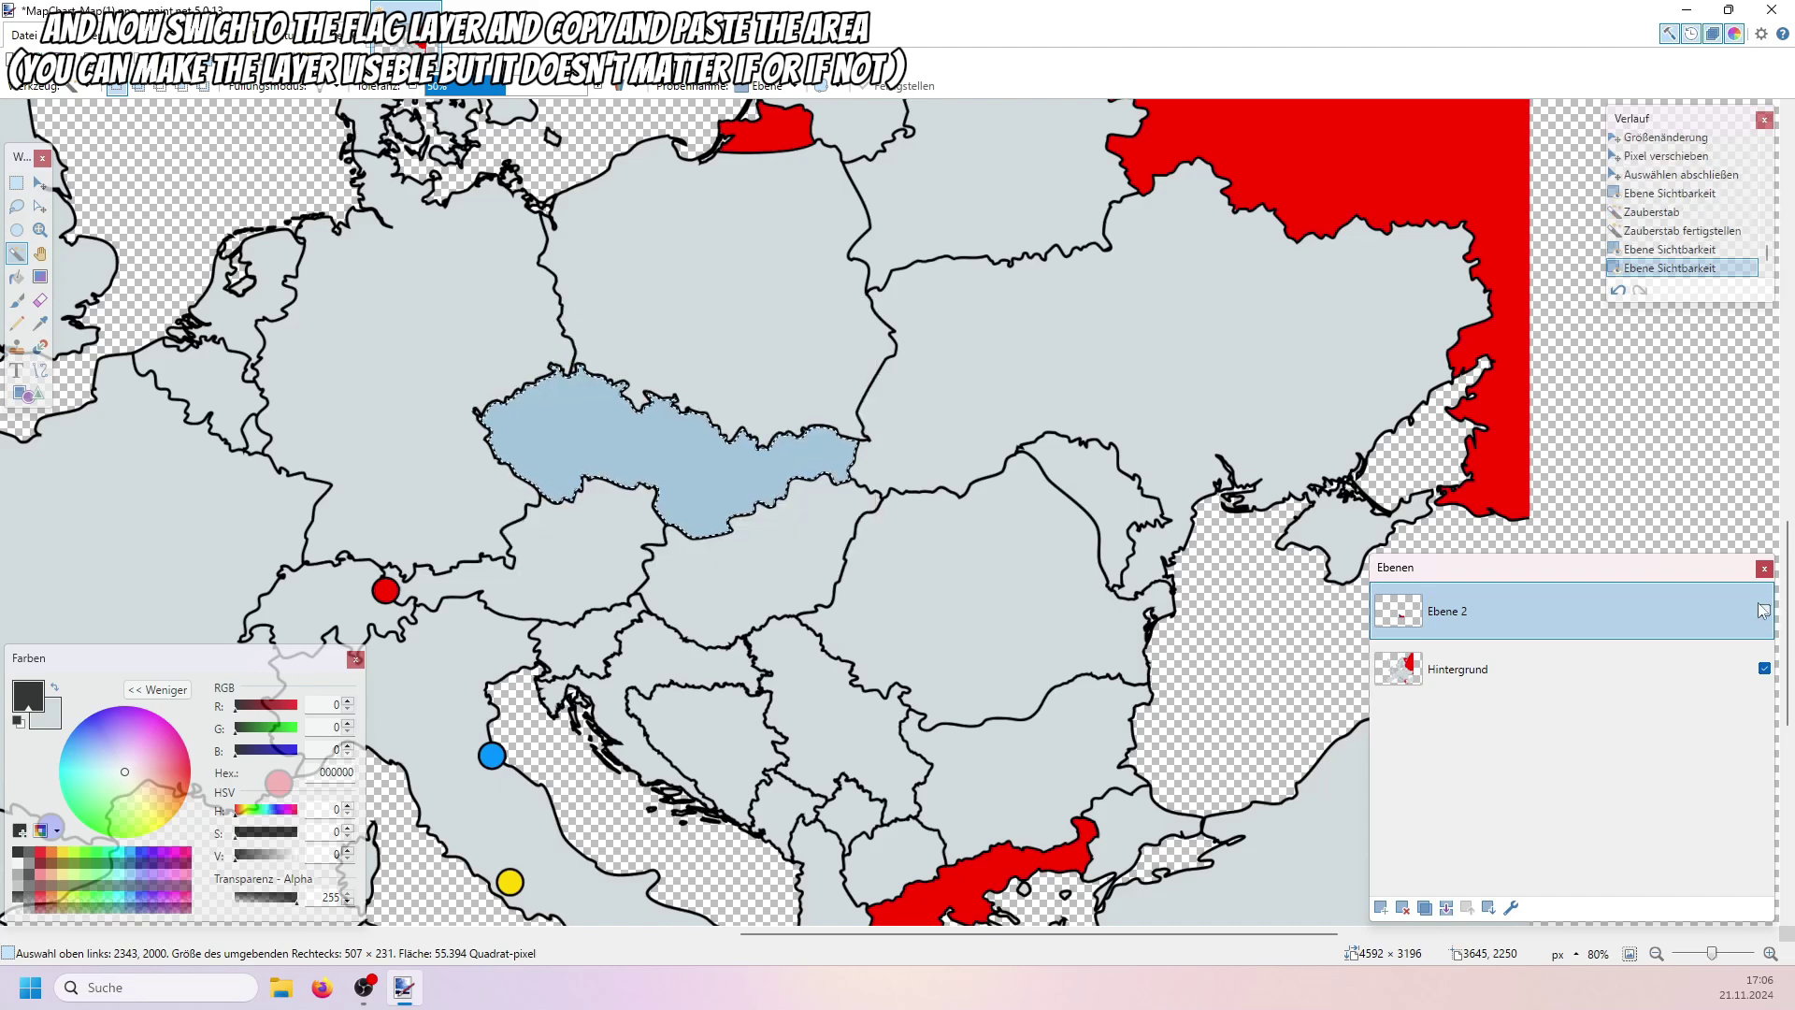
{"action": "left_click", "coordinate": [1563, 662]}
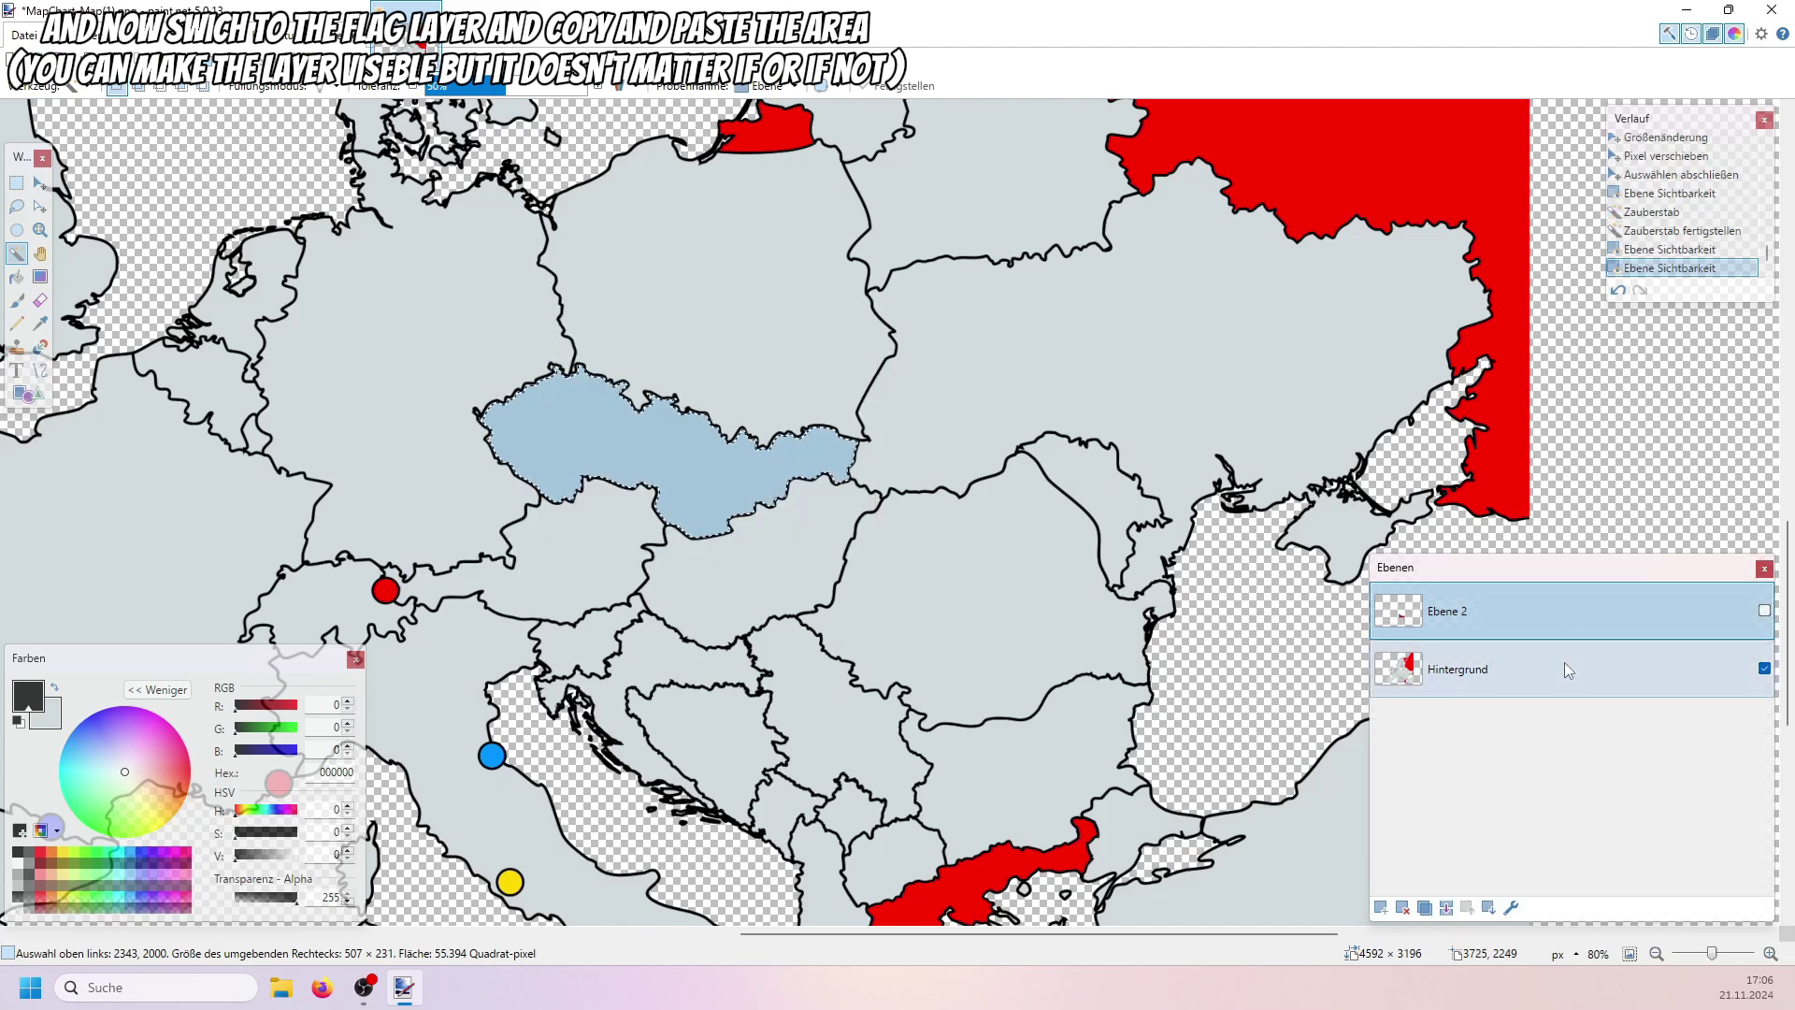
{"action": "key", "text": "ctrl+v"}
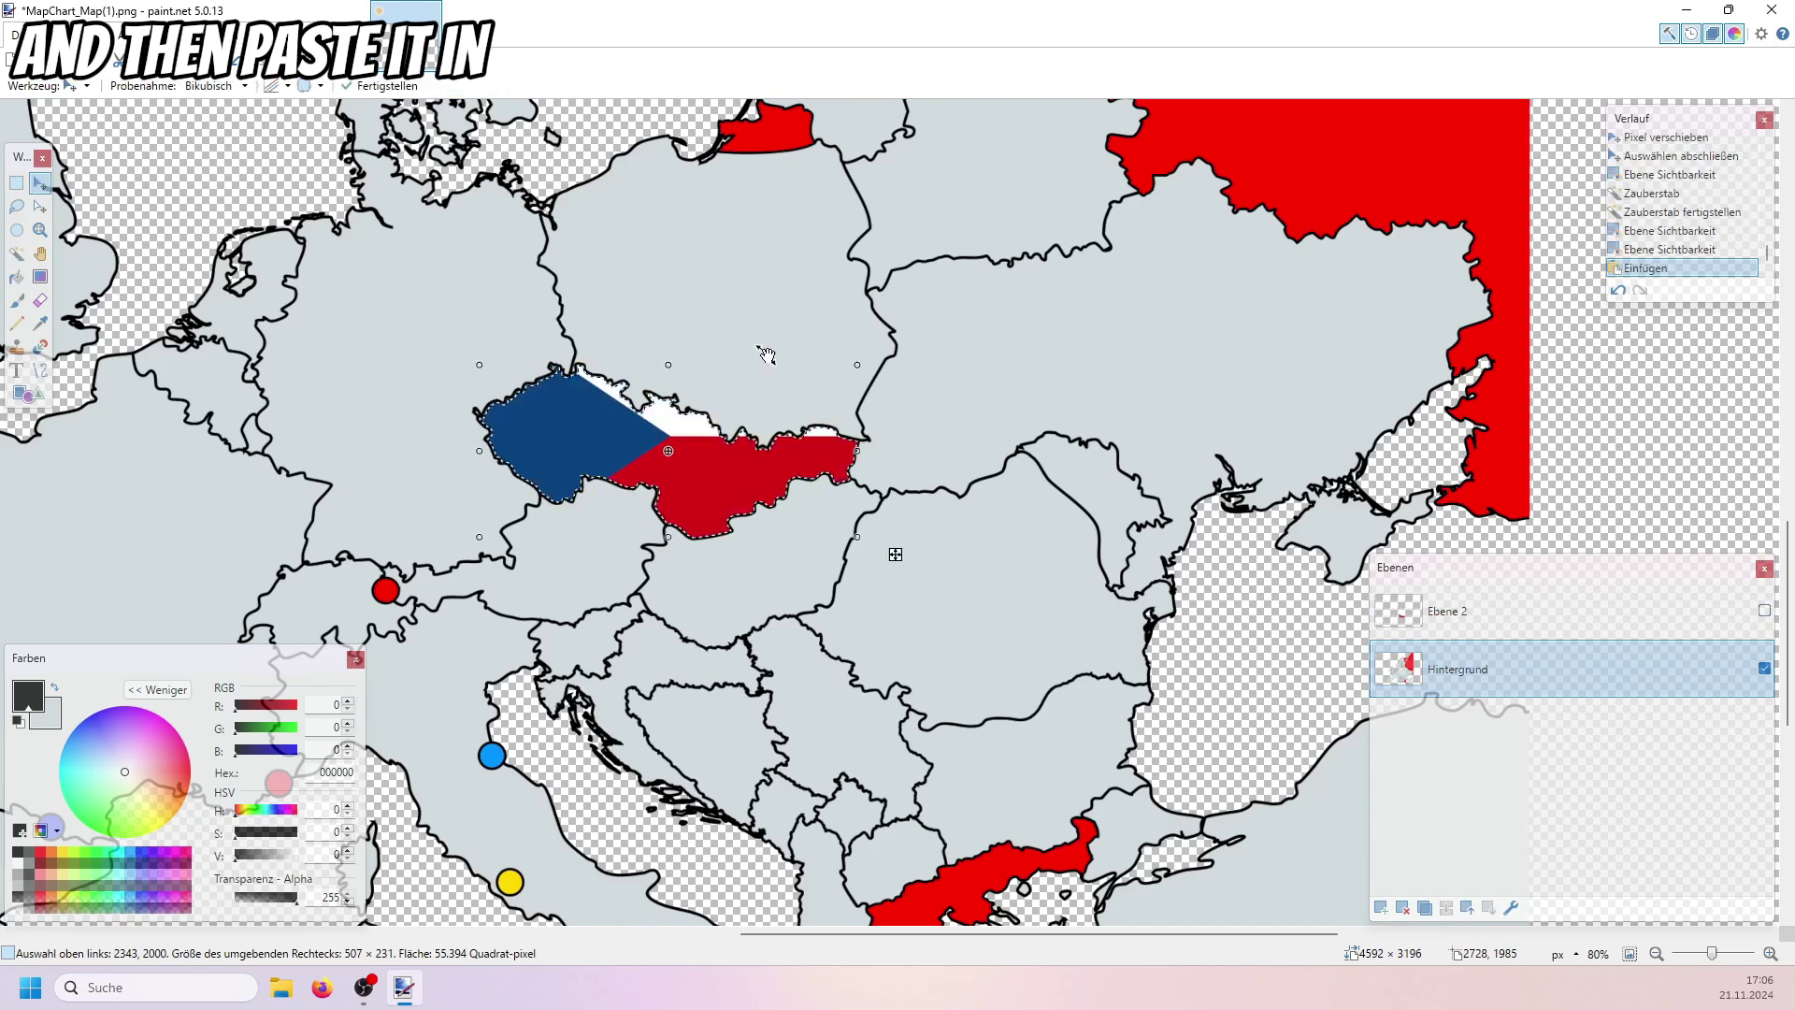
{"action": "left_click", "coordinate": [206, 61]}
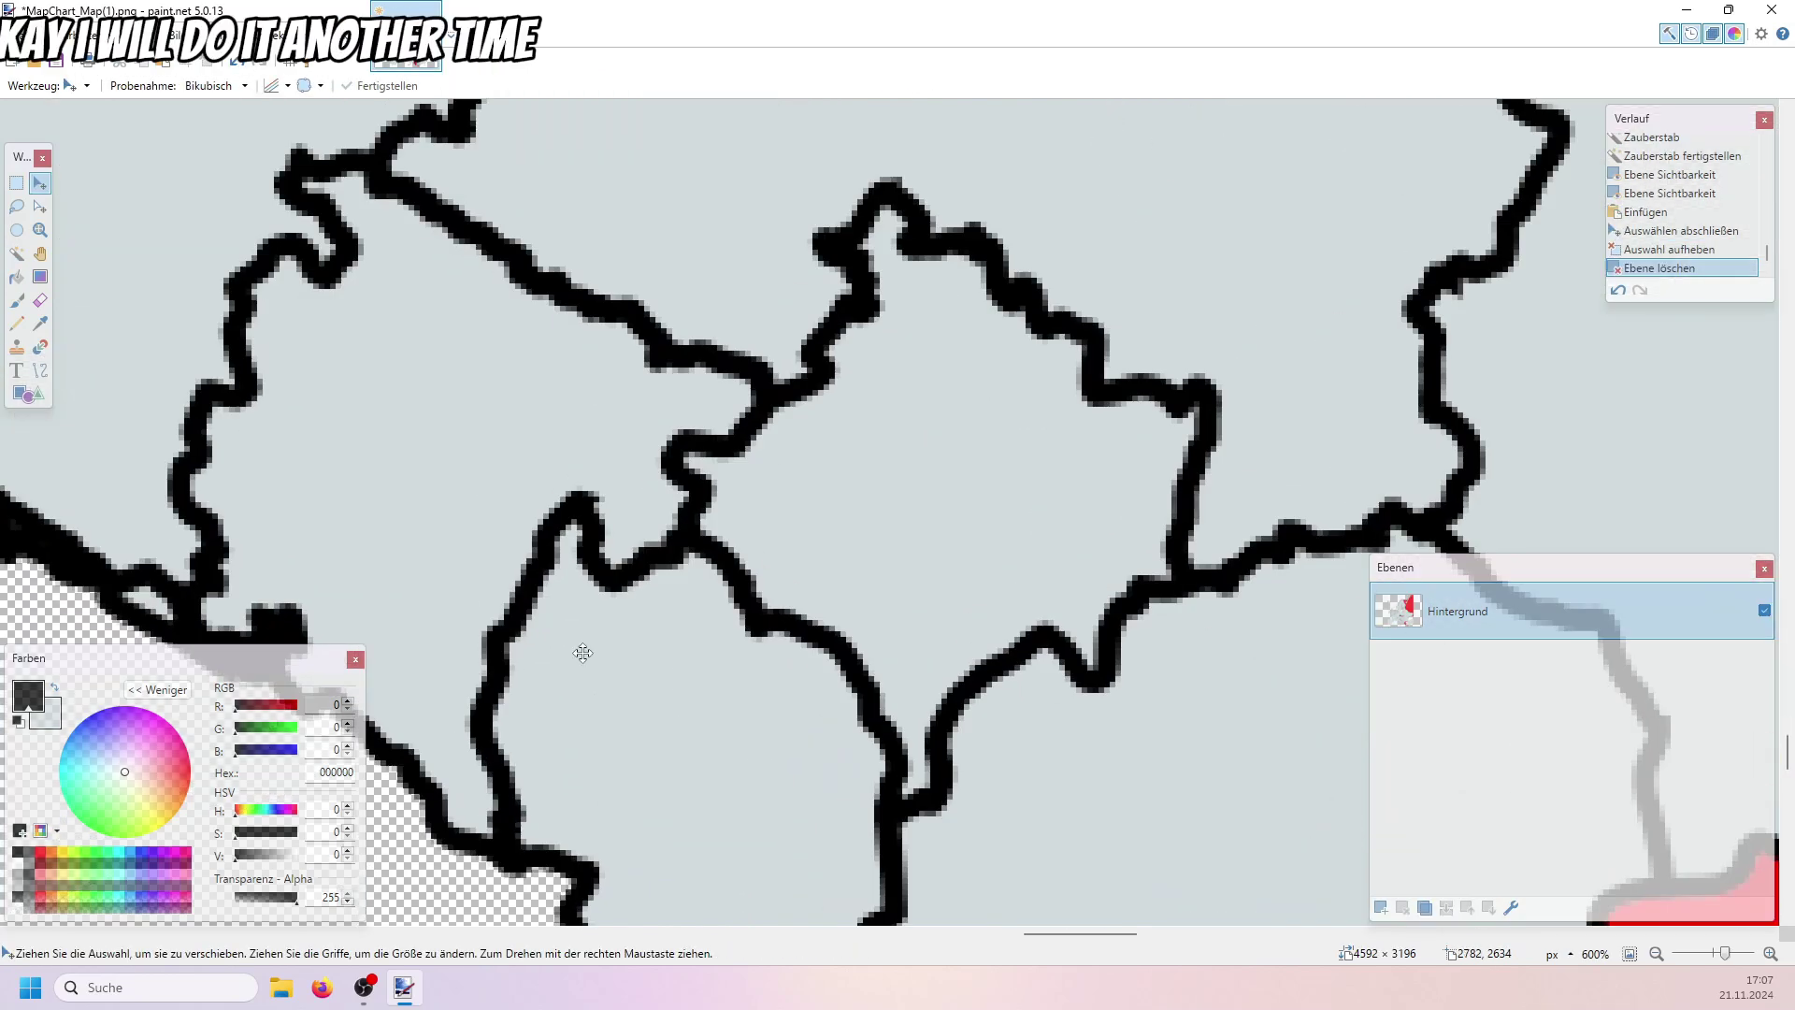
Paint over the border between Montenegro and Albania in the land colour with a size 4 brush
{"action": "key", "text": "b"}
{"action": "scroll", "coordinate": [510, 629], "scroll_direction": "up", "scroll_amount": 2}
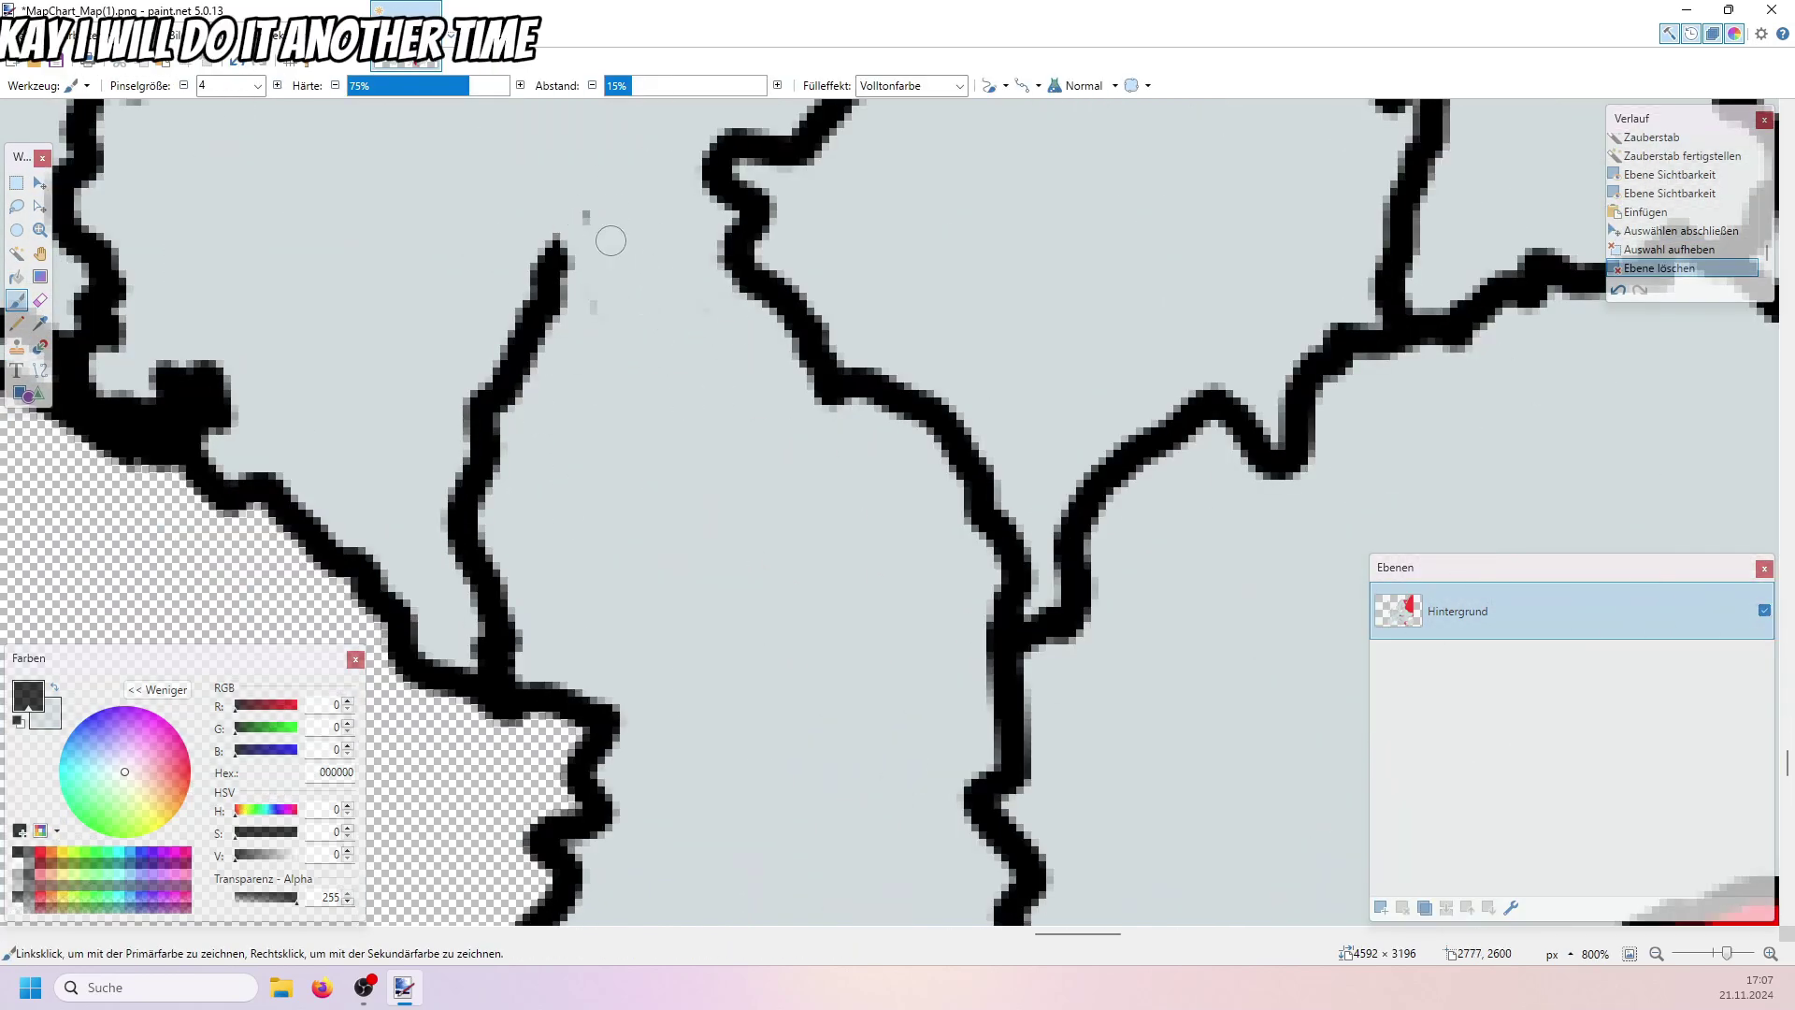
{"action": "left_click_drag", "start_coordinate": [522, 362], "coordinate": [471, 653]}
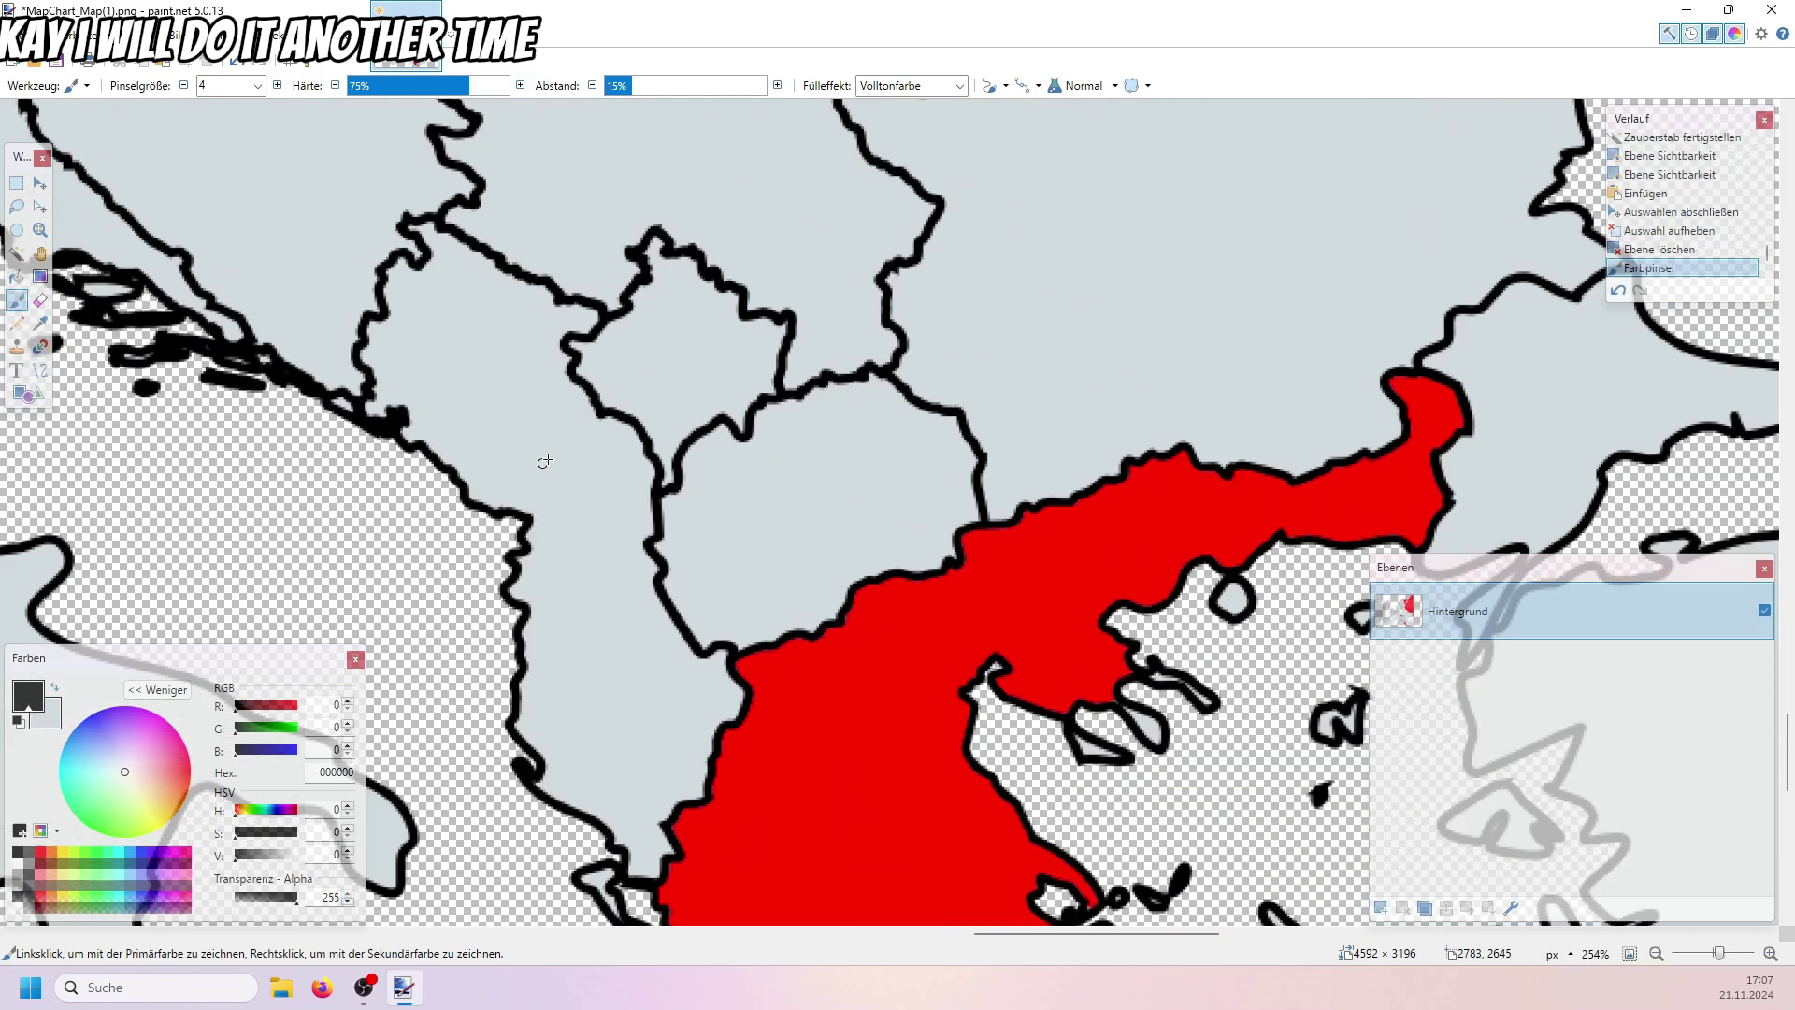
{"action": "scroll", "coordinate": [897, 504], "scroll_direction": "down", "scroll_amount": 3}
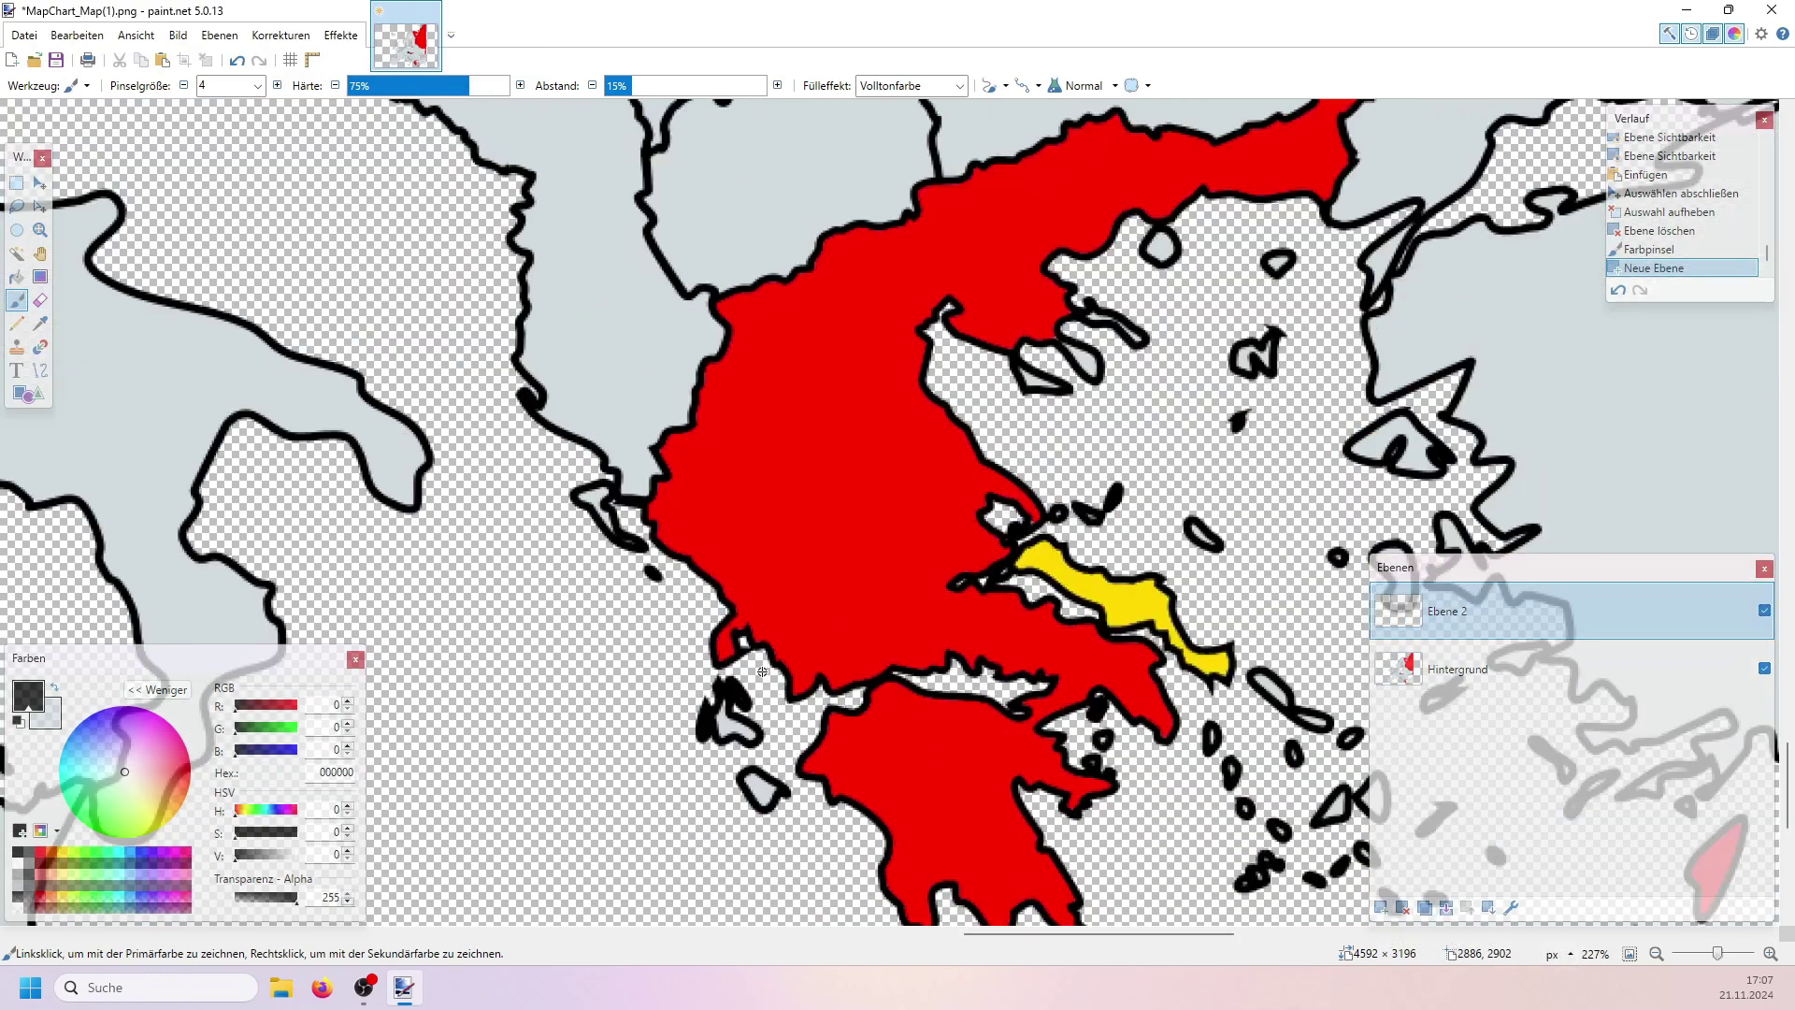
Paste the Albanian flag on the new layer and scale it to about 408 × 304 px over merged Albania and Montenegro
{"action": "scroll", "coordinate": [654, 374], "scroll_direction": "up", "scroll_amount": 3}
{"action": "key", "text": "ctrl+v"}
{"action": "left_click_drag", "start_coordinate": [582, 510], "coordinate": [1220, 745]}
{"action": "left_click_drag", "start_coordinate": [1157, 673], "coordinate": [1130, 670]}
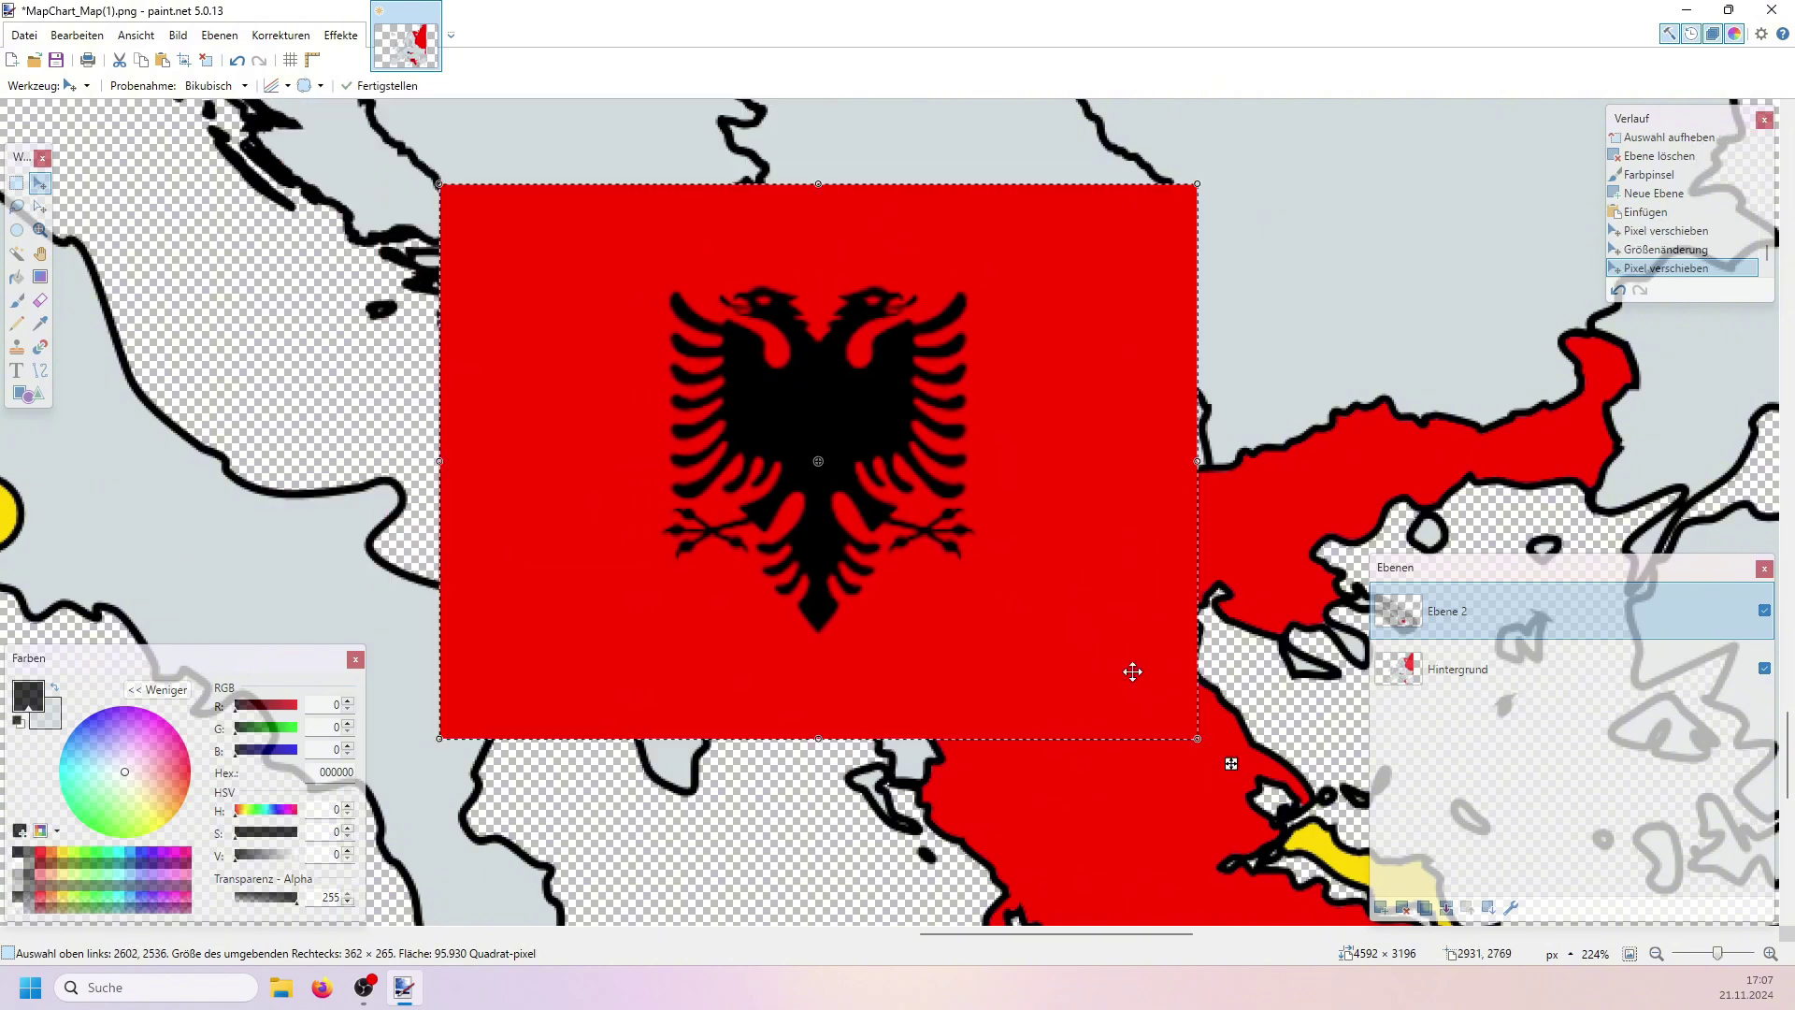
{"action": "mouse_move", "coordinate": [1194, 741]}
{"action": "left_mouse_down"}
{"action": "mouse_move", "coordinate": [1282, 821]}
{"action": "mouse_move", "coordinate": [1206, 741]}
{"action": "left_mouse_up"}
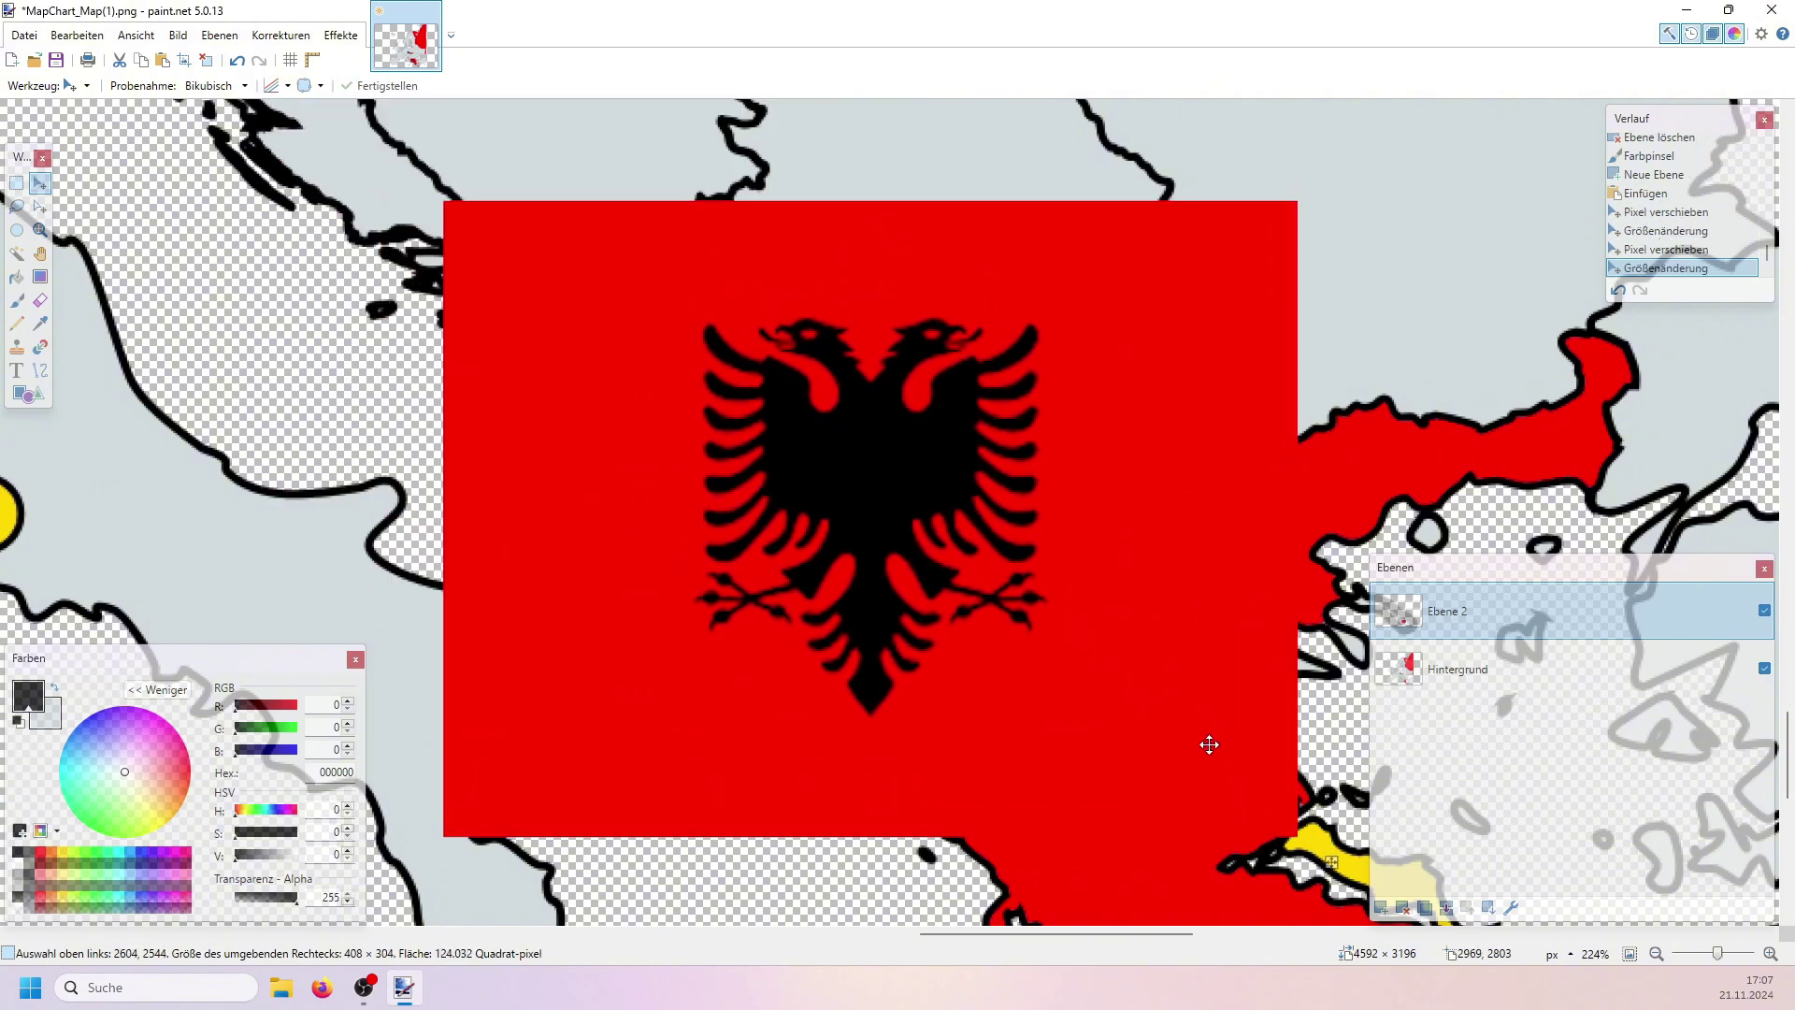
Hide the Albanian flag layer and select the merged Albania-Montenegro area on the background layer with the Magic Wand
{"action": "left_click", "coordinate": [1764, 610]}
{"action": "left_click", "coordinate": [1496, 668]}
{"action": "key", "text": "s"}
{"action": "left_click", "coordinate": [909, 493]}
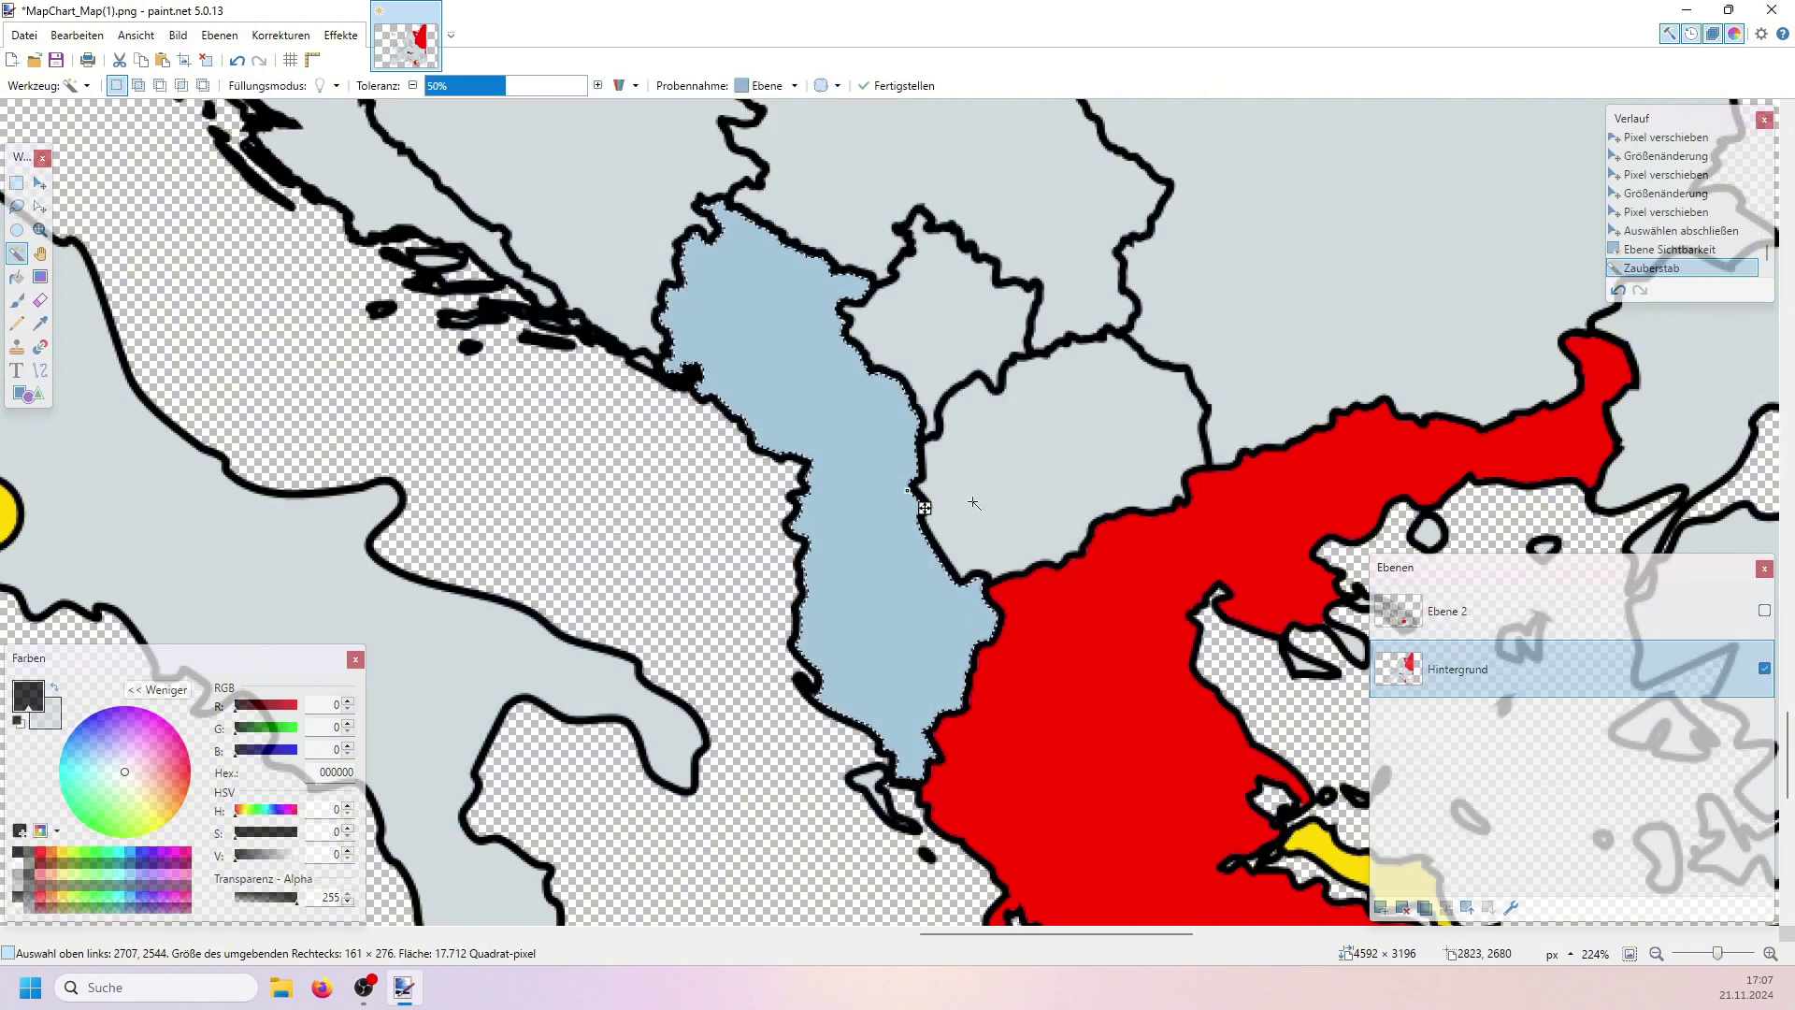
Copy the Albanian flag inside the selection into the background layer and delete the separate flag layer
{"action": "left_click", "coordinate": [1478, 600]}
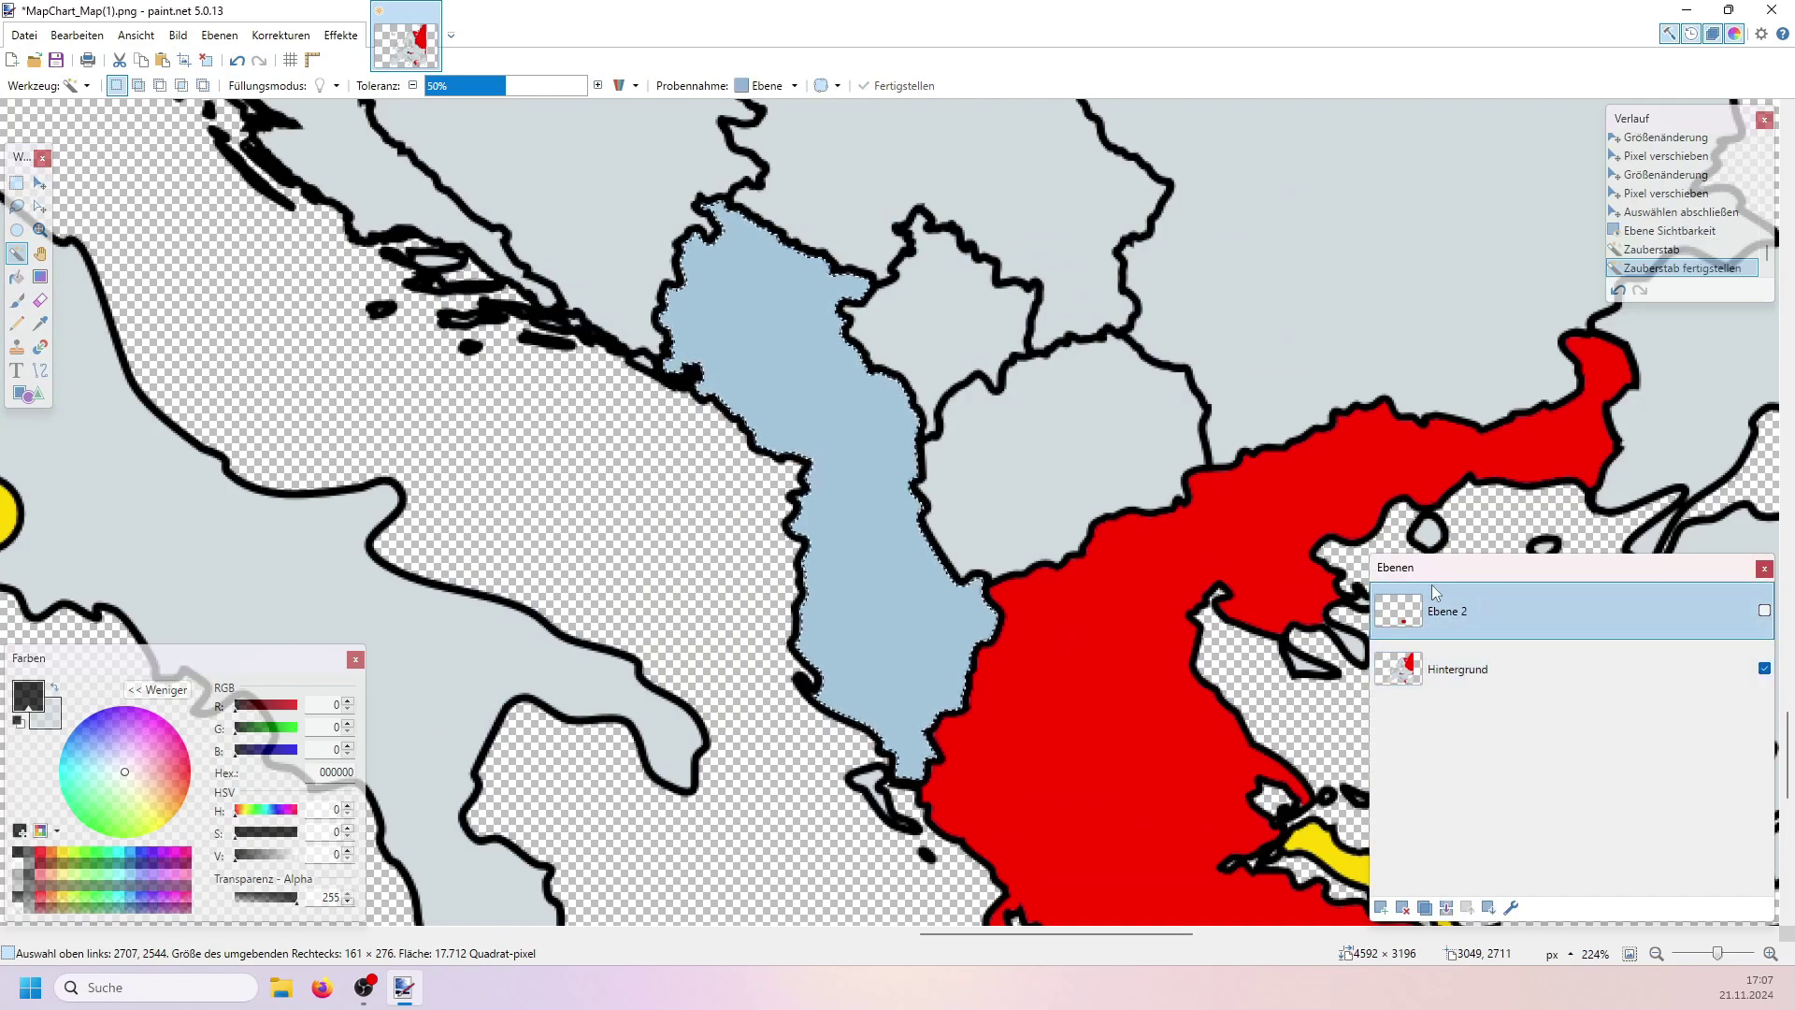
{"action": "left_click", "coordinate": [1518, 679]}
{"action": "key", "text": "ctrl+v"}
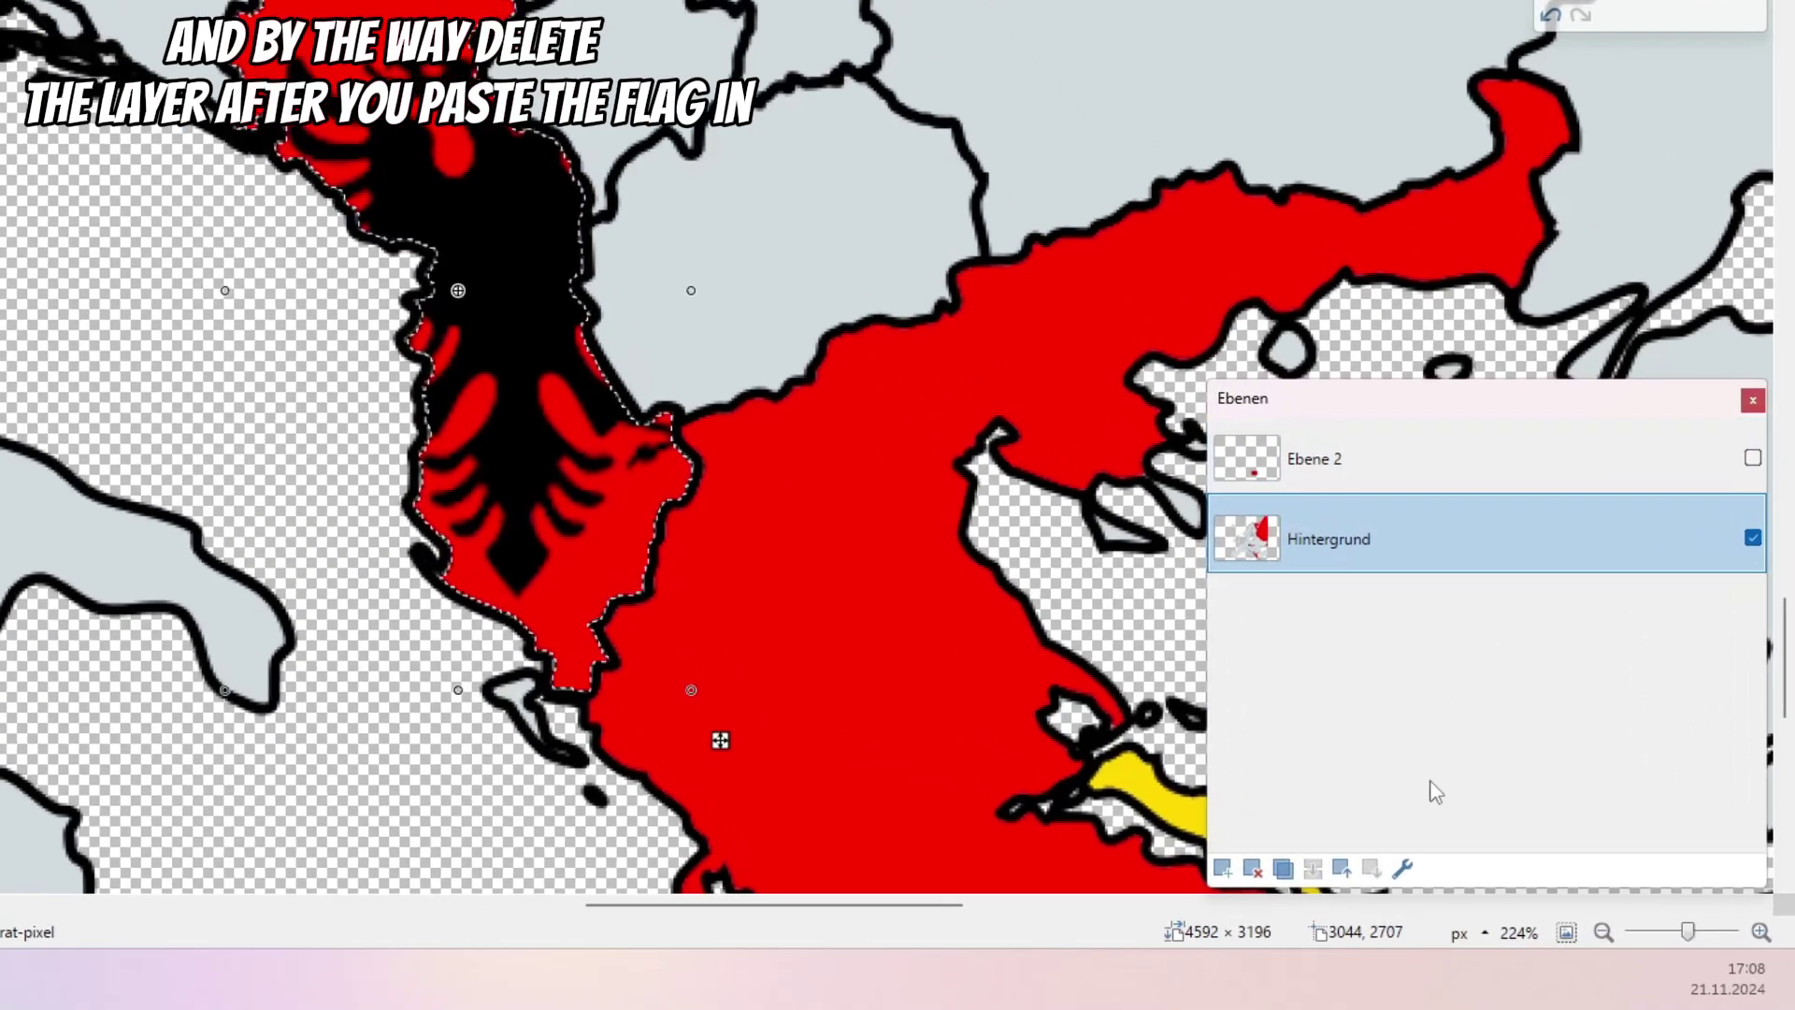
{"action": "left_click", "coordinate": [1458, 611]}
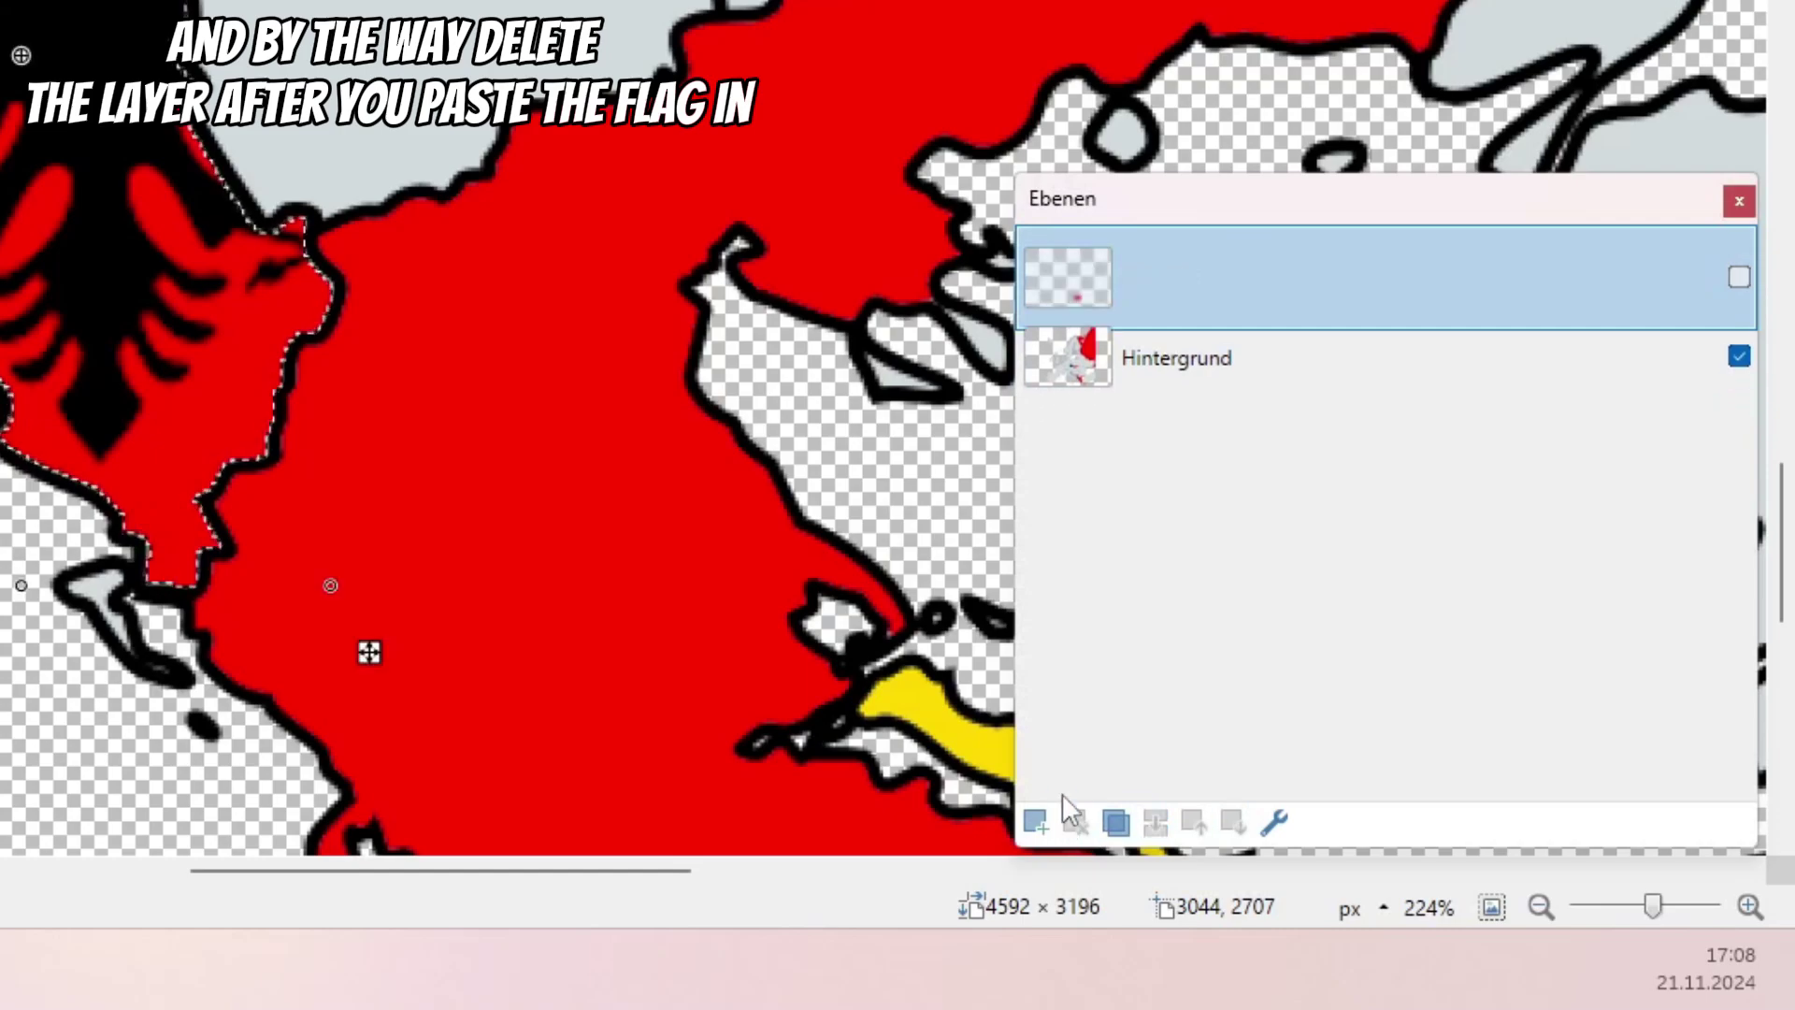
{"action": "left_click", "coordinate": [1072, 815]}
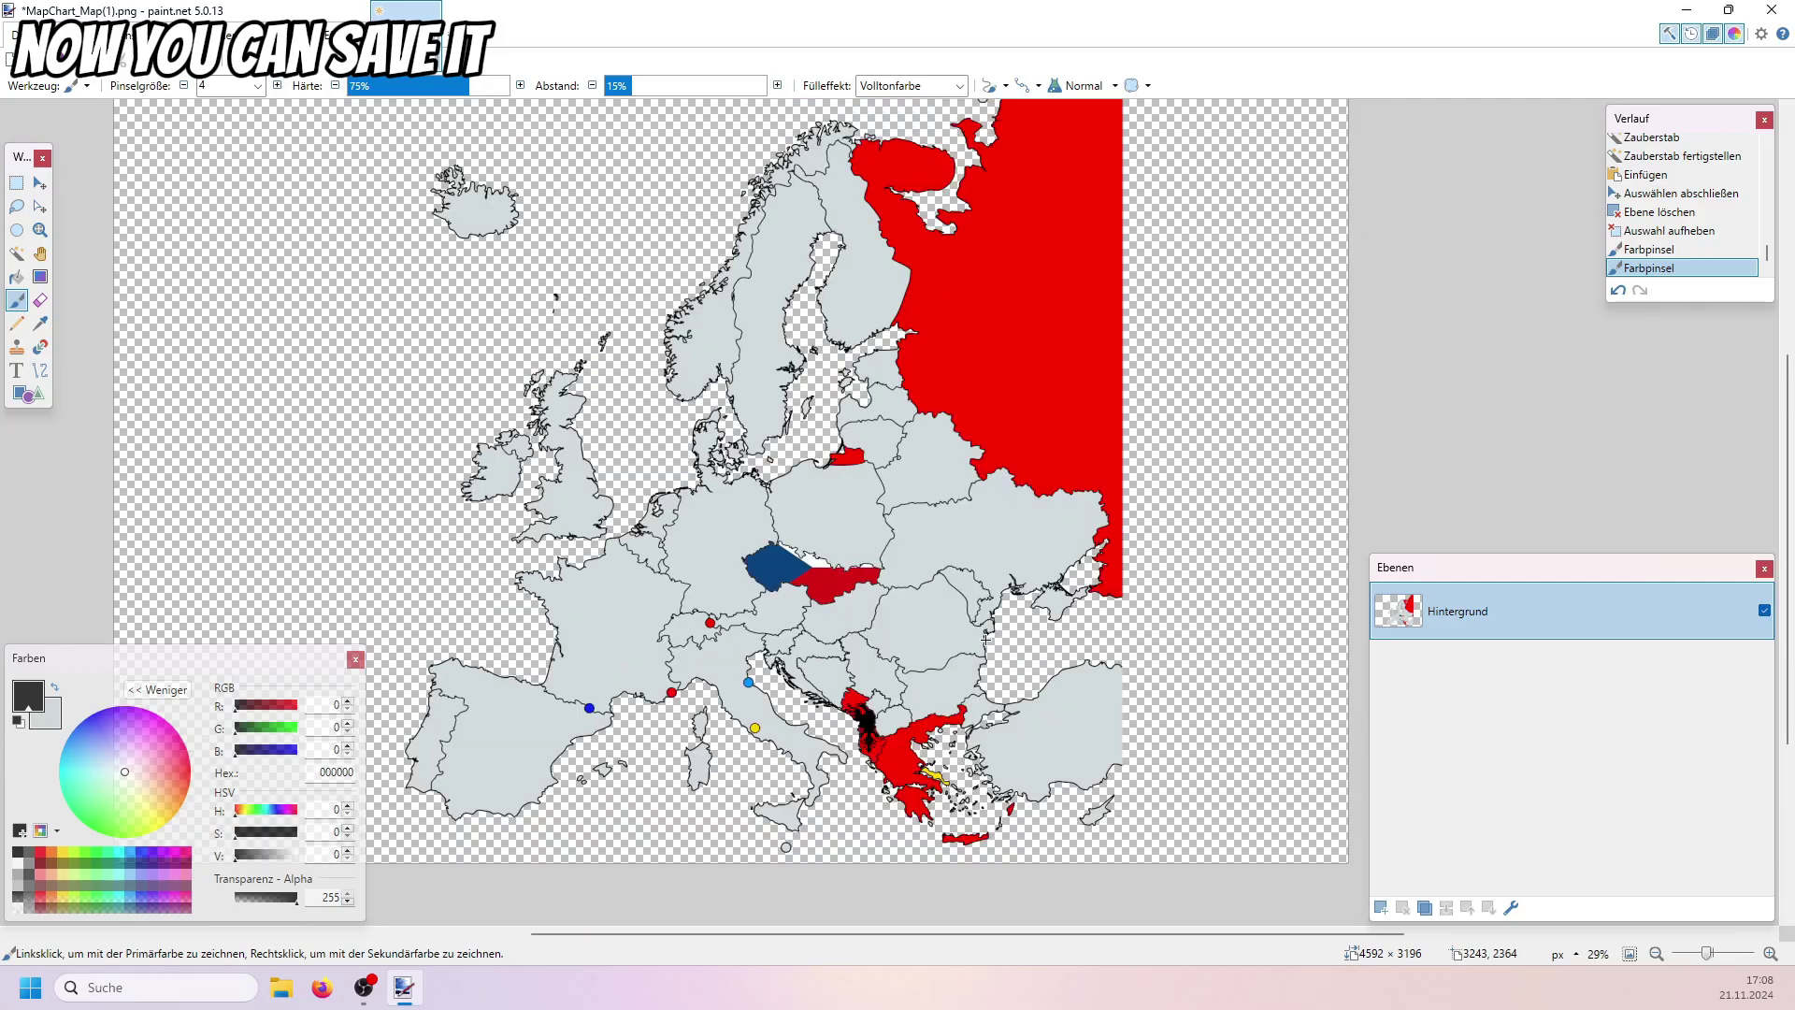
{"action": "mouse_move", "coordinate": [849, 283]}
{"action": "left_mouse_down"}
{"action": "mouse_move", "coordinate": [978, 451]}
{"action": "mouse_move", "coordinate": [1049, 510]}
{"action": "left_mouse_up"}
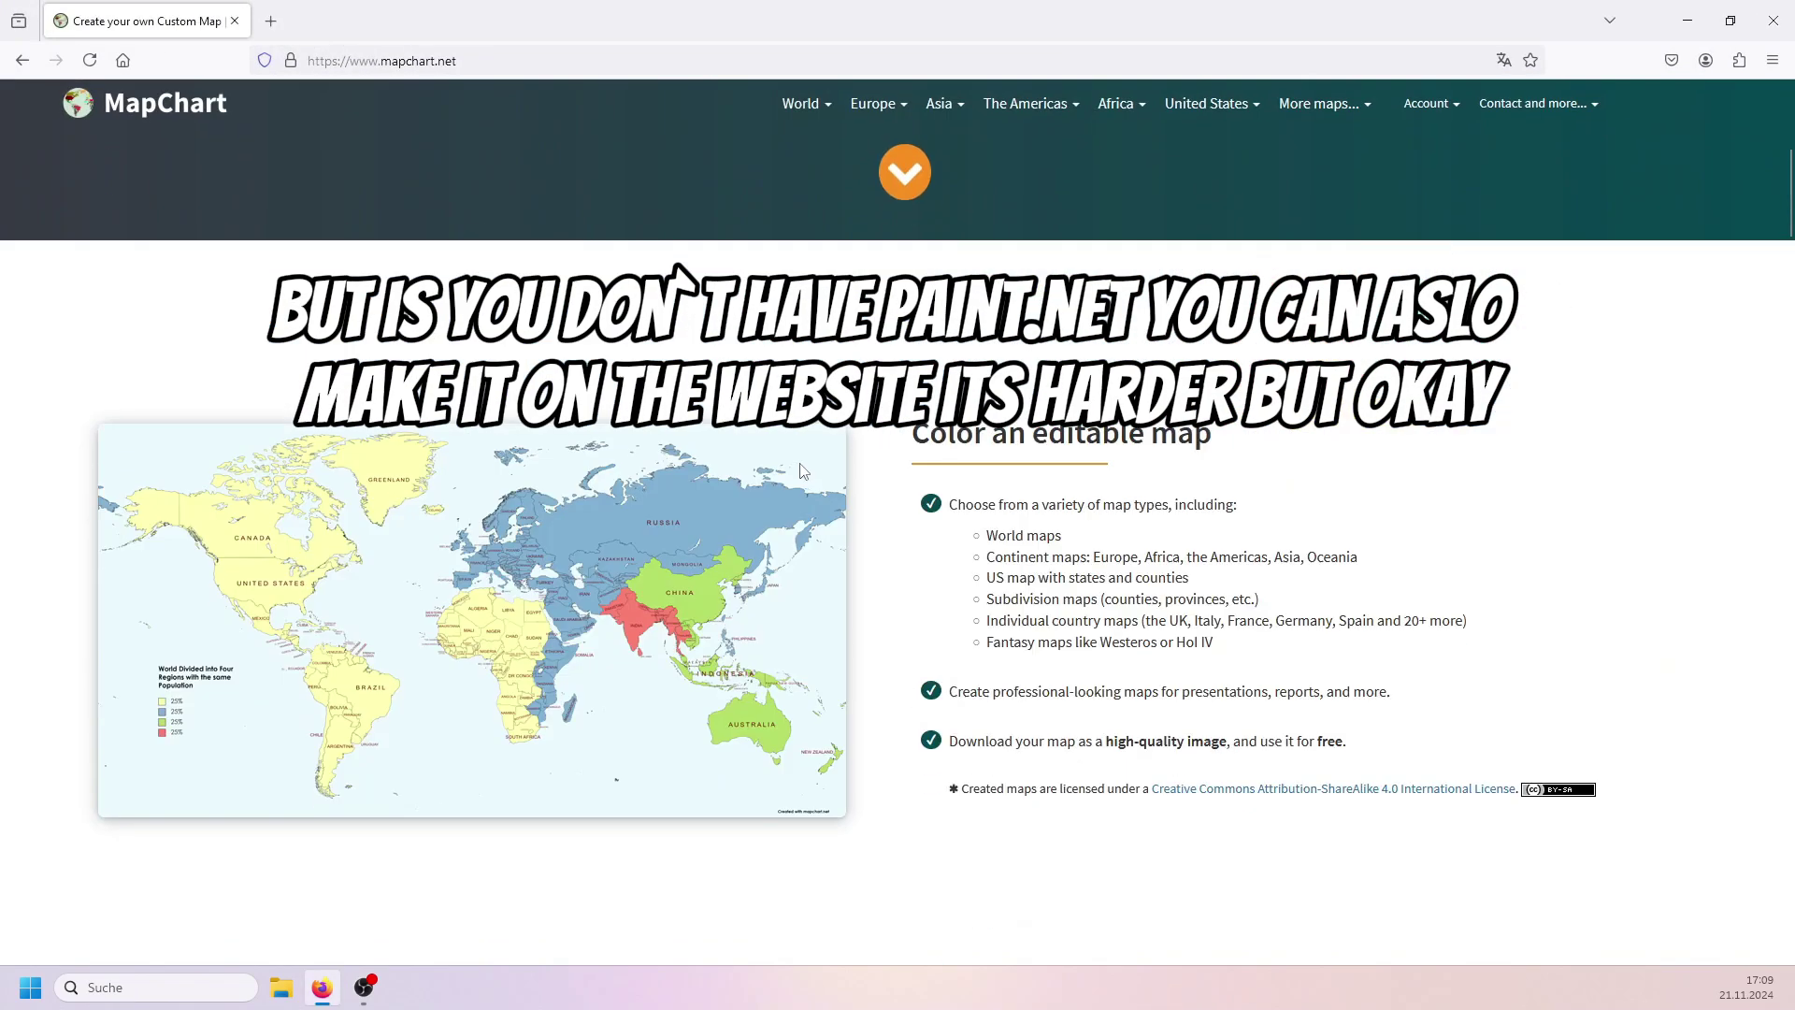
{"action": "scroll", "coordinate": [802, 472], "scroll_direction": "down", "scroll_amount": 10}
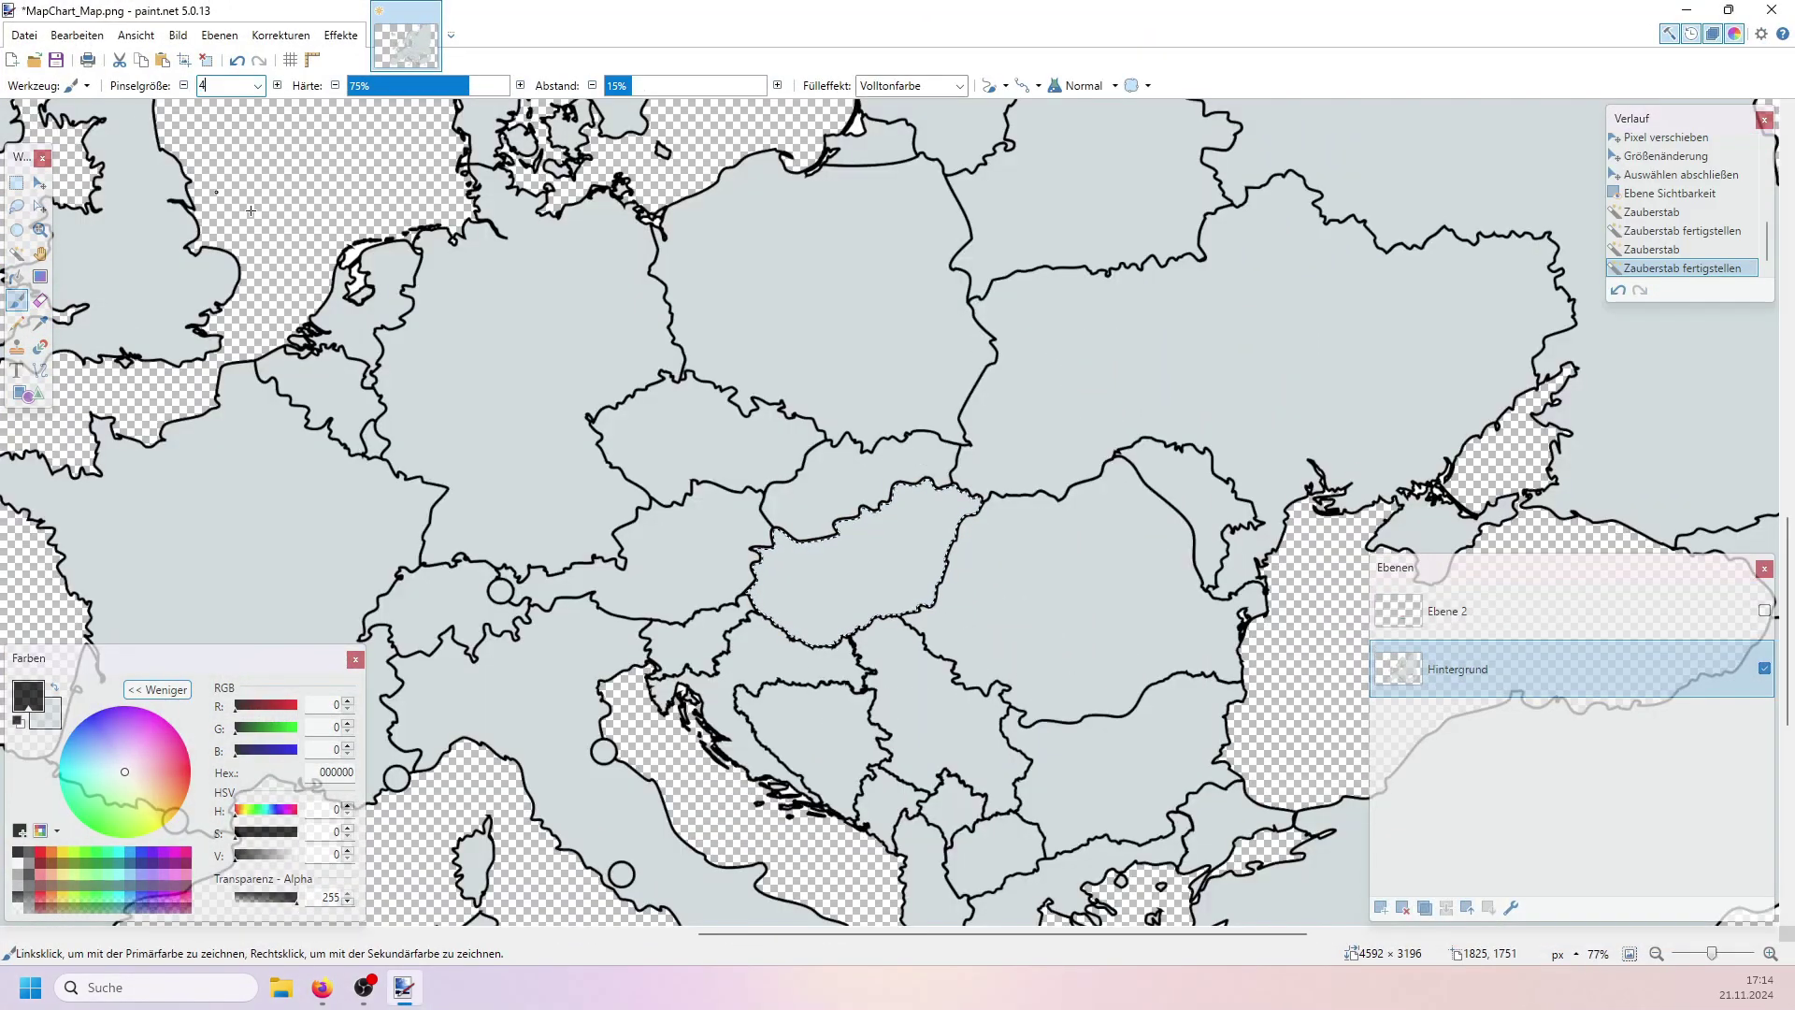
Clear the Hungary selection and paint over the borders between Hungary, Romania, Ukraine and Slovakia in the land colour with a size 4 brush
{"action": "key", "text": "ctrl+d"}
{"action": "scroll", "coordinate": [753, 504], "scroll_direction": "up", "scroll_amount": 5}
{"action": "mouse_move", "coordinate": [754, 505]}
{"action": "left_mouse_down"}
{"action": "mouse_move", "coordinate": [829, 248]}
{"action": "mouse_move", "coordinate": [433, 481]}
{"action": "left_mouse_up"}
{"action": "scroll", "coordinate": [618, 610], "scroll_direction": "down", "scroll_amount": 3}
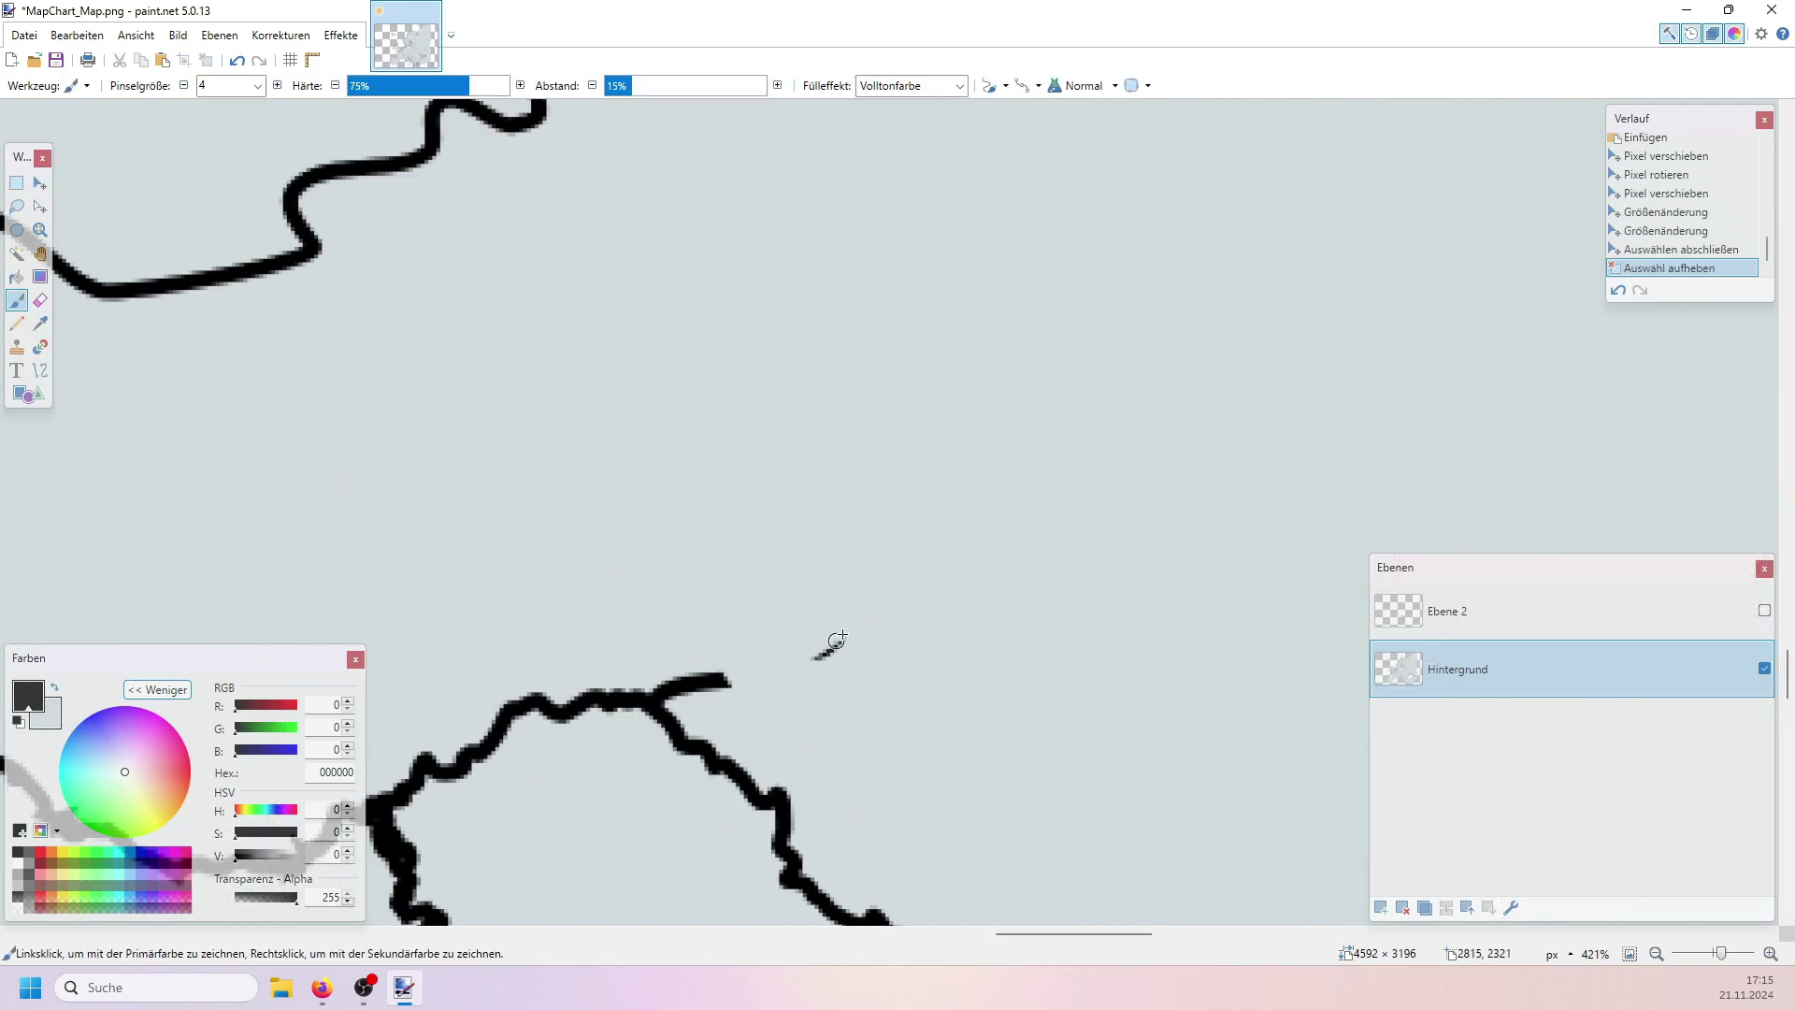
{"action": "scroll", "coordinate": [1011, 547], "scroll_direction": "down", "scroll_amount": 3}
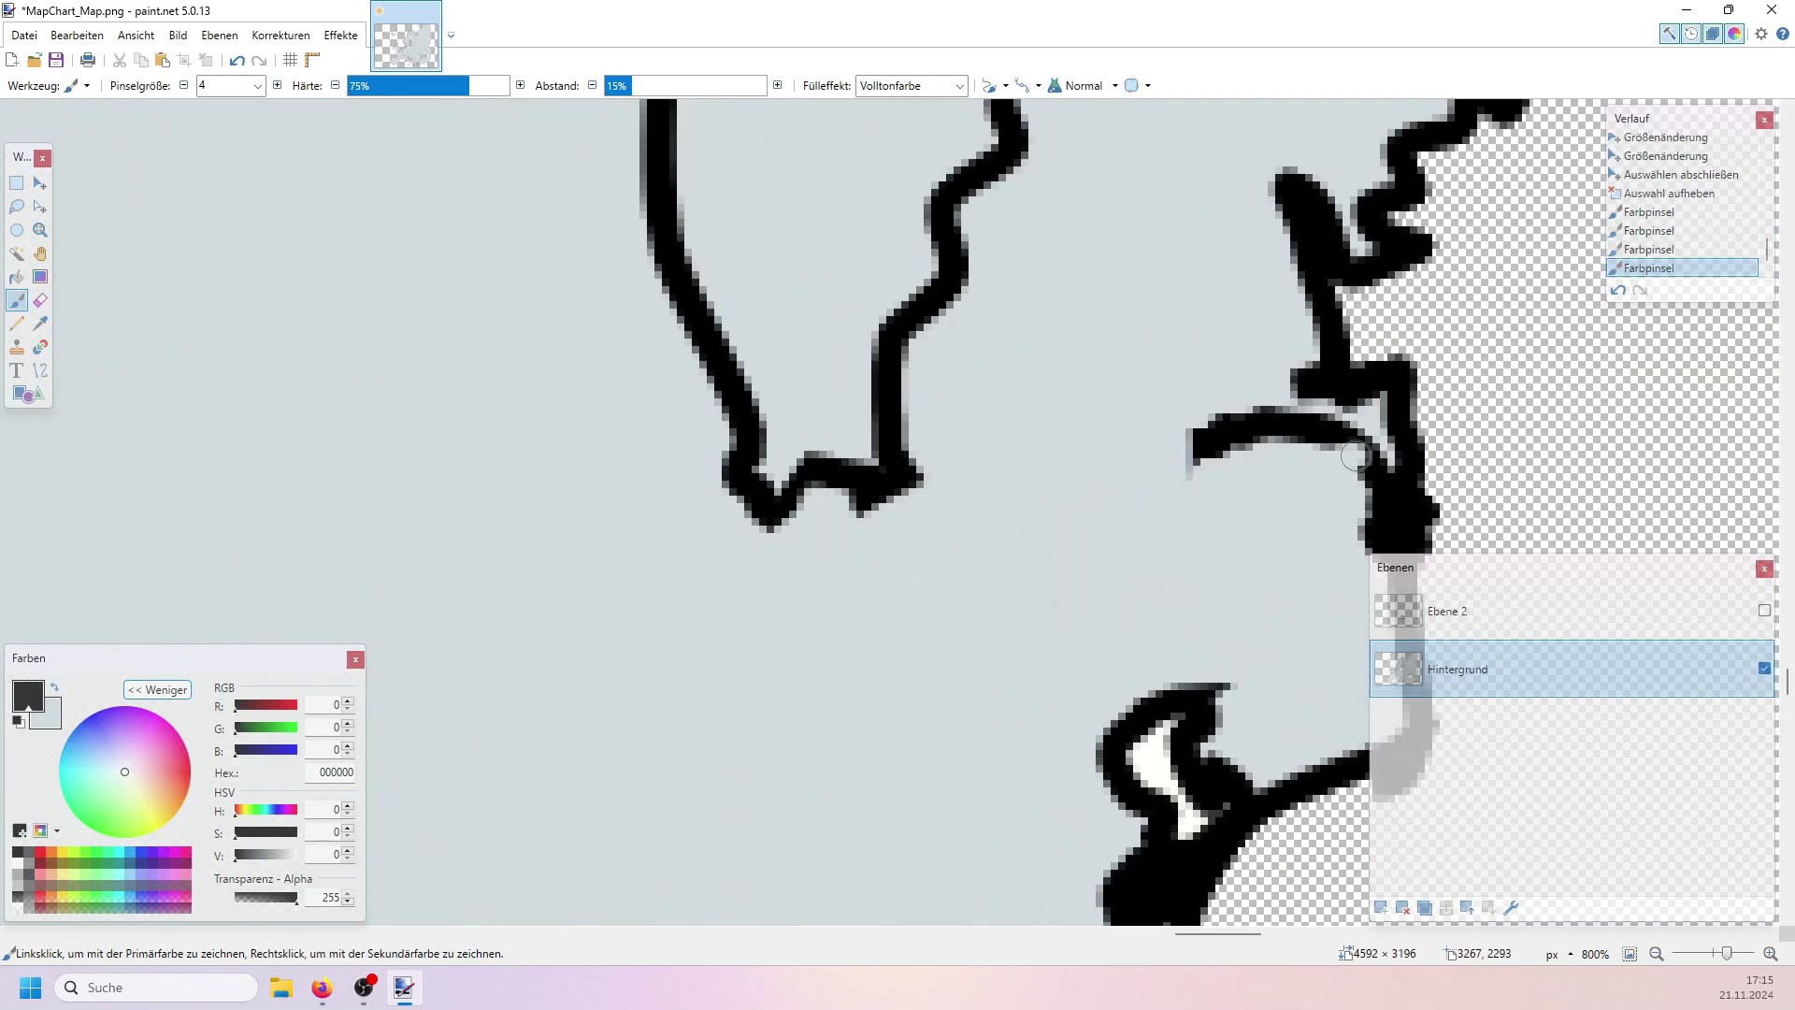
{"action": "scroll", "coordinate": [898, 512], "scroll_direction": "down", "scroll_amount": 8}
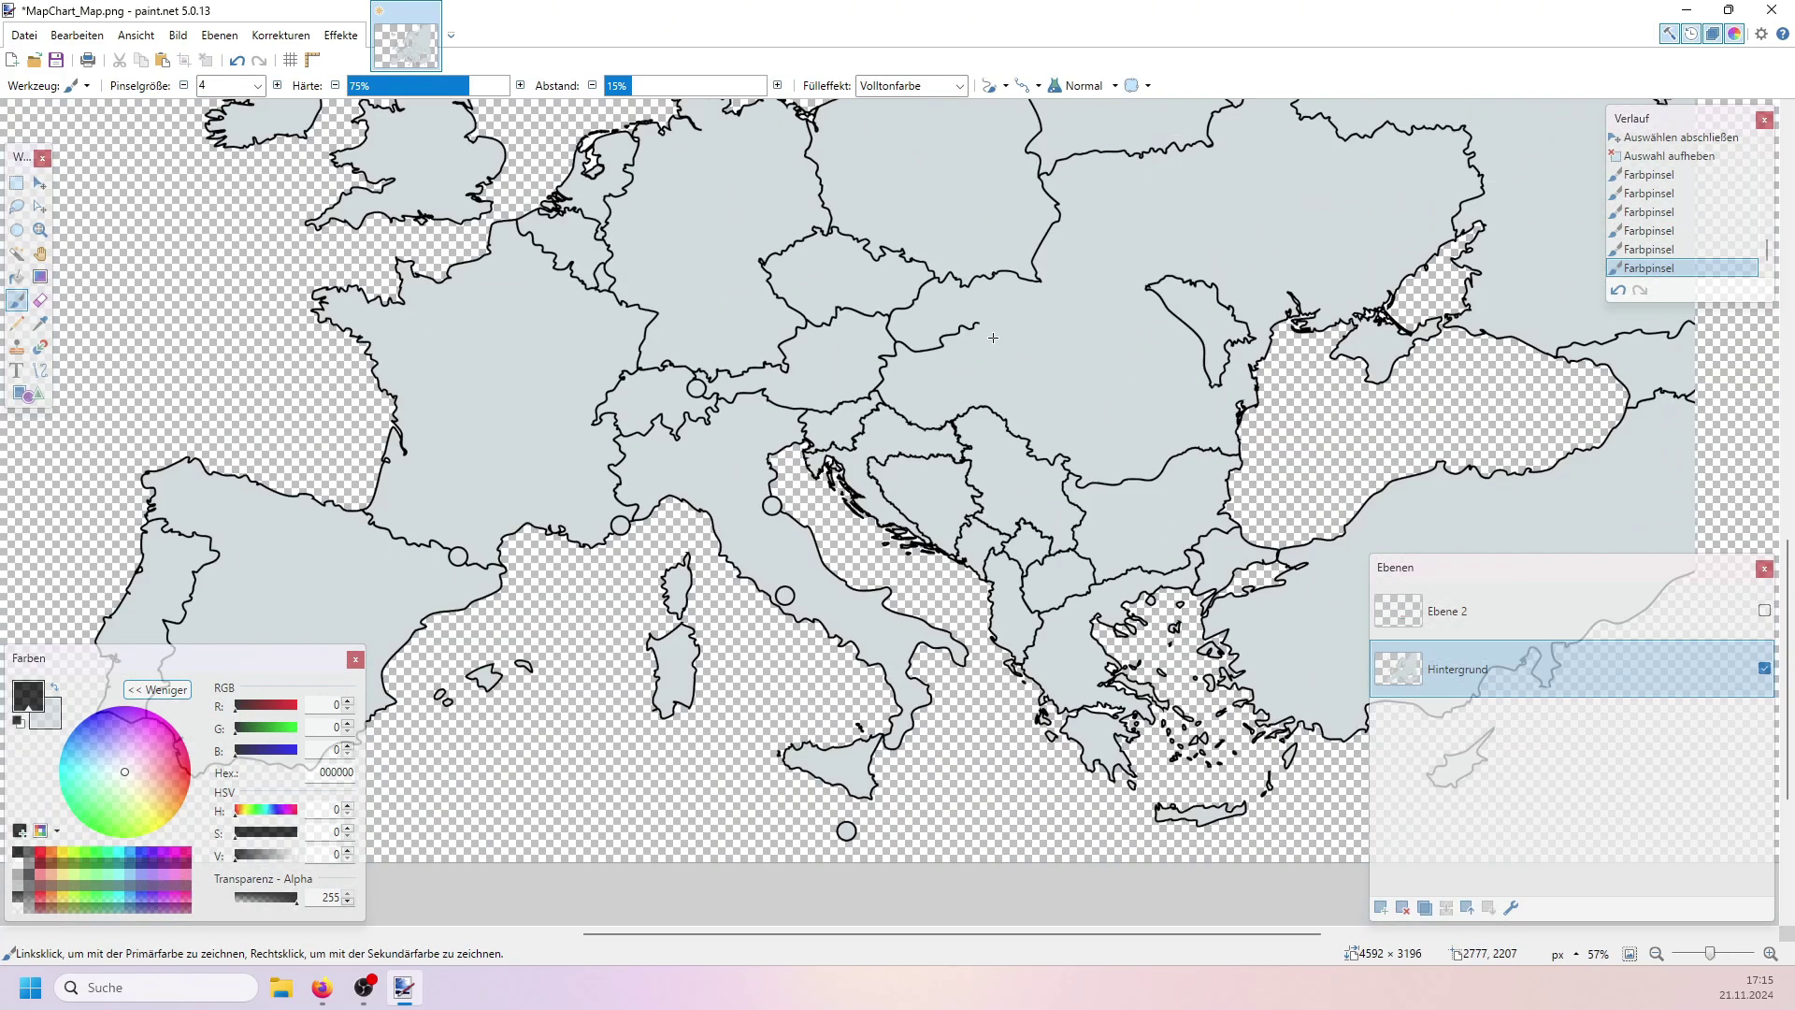
{"action": "scroll", "coordinate": [823, 458], "scroll_direction": "up", "scroll_amount": 5}
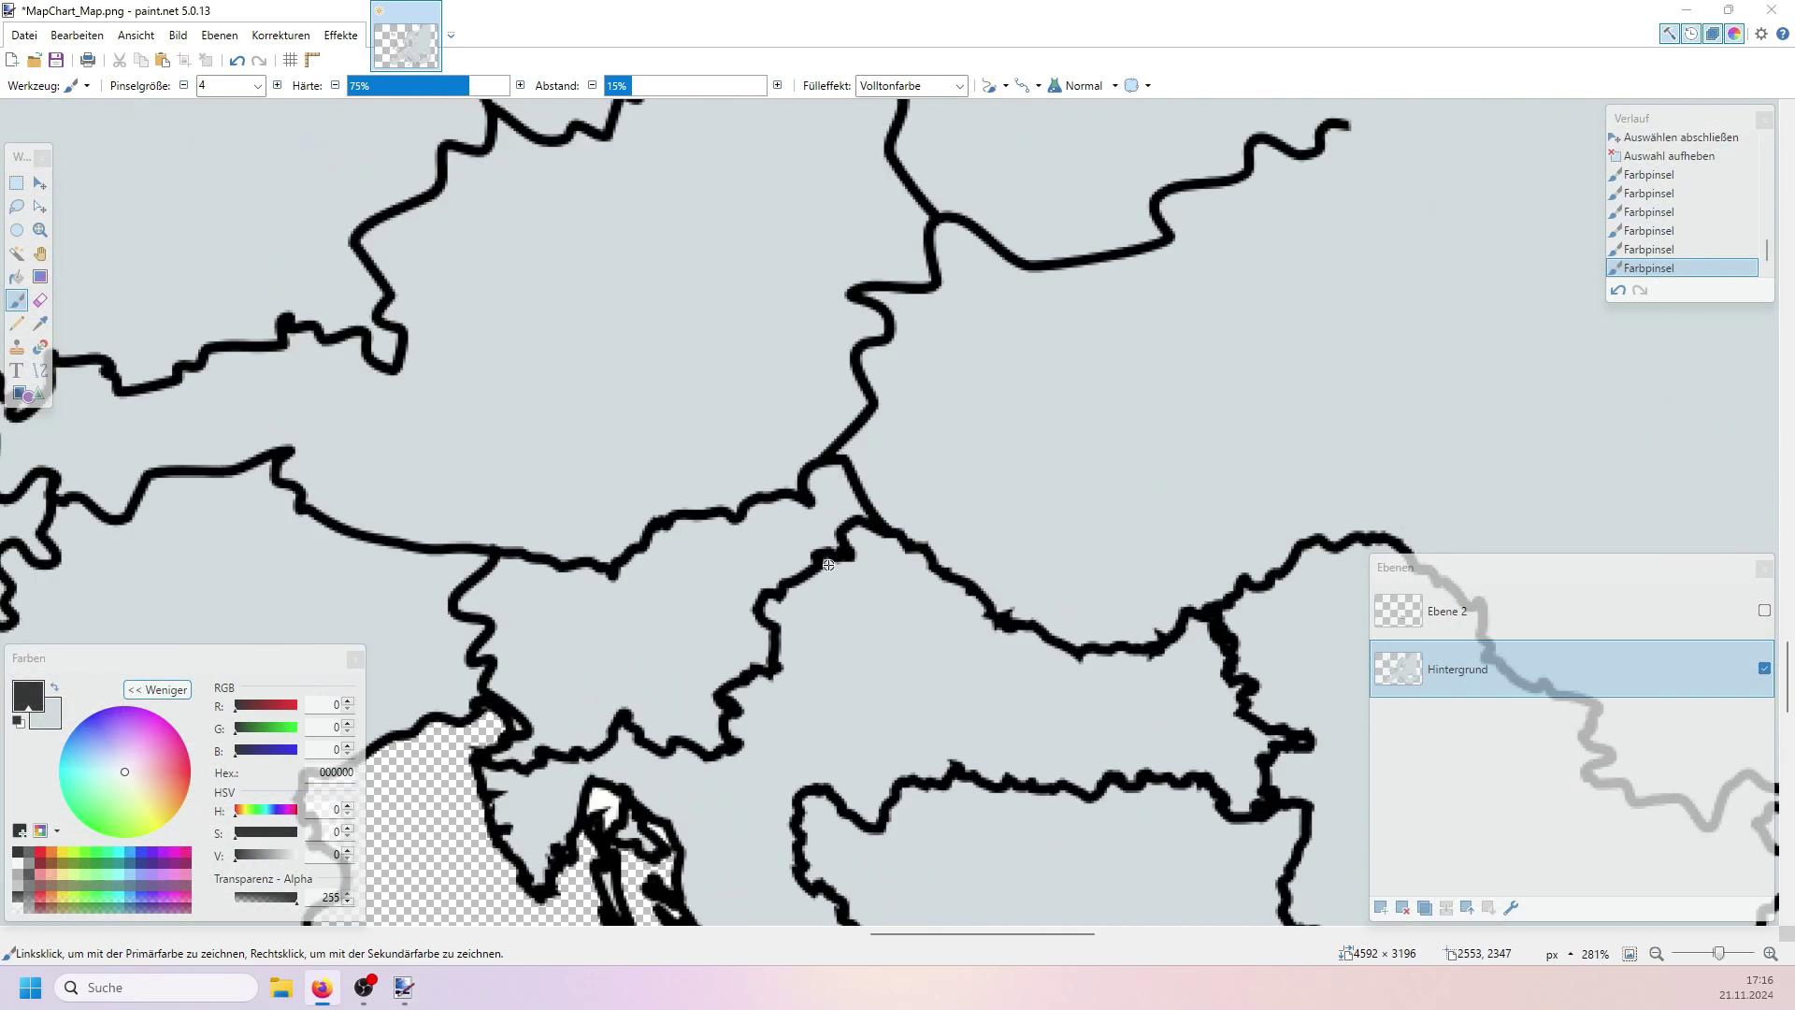
{"action": "scroll", "coordinate": [822, 458], "scroll_direction": "down", "scroll_amount": 5}
{"action": "scroll", "coordinate": [823, 458], "scroll_direction": "up", "scroll_amount": 5}
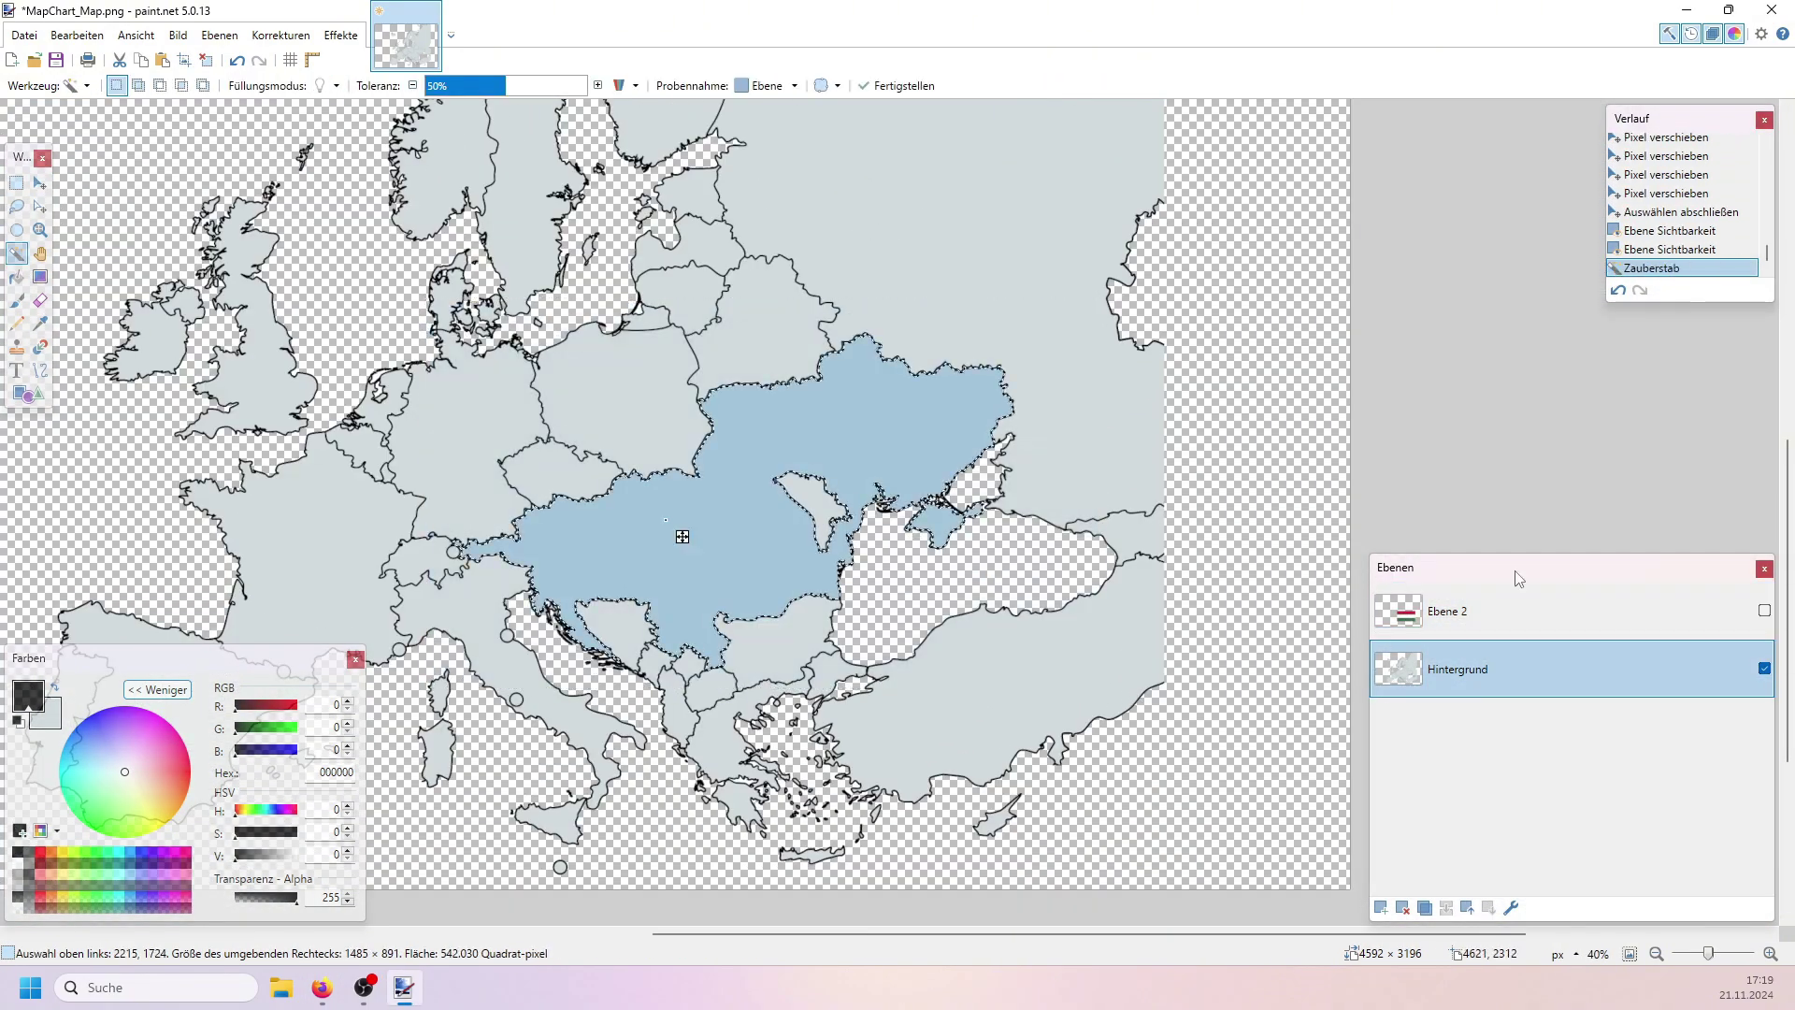
Copy the Hungarian flag inside the selected enlarged Hungary into the background layer and delete the separate flag layer
{"action": "left_click", "coordinate": [1605, 626]}
{"action": "left_click", "coordinate": [1571, 665]}
{"action": "key", "text": "ctrl+v"}
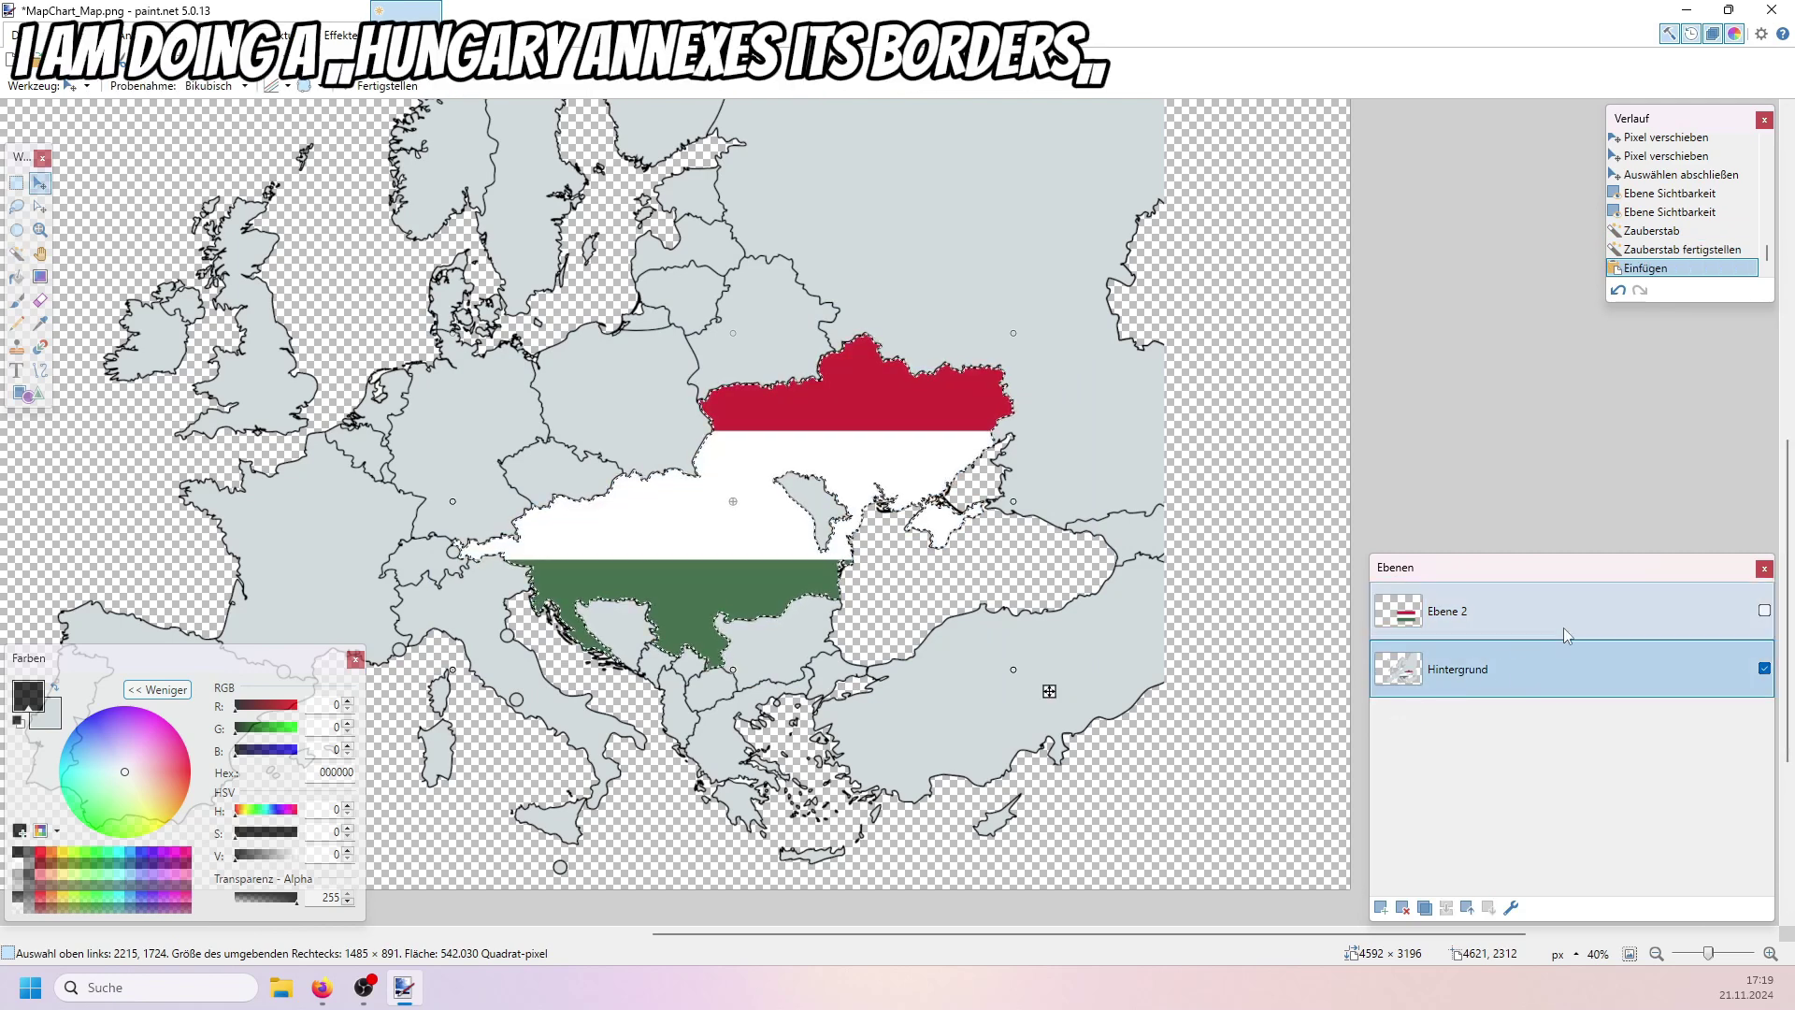
{"action": "left_click", "coordinate": [1567, 604]}
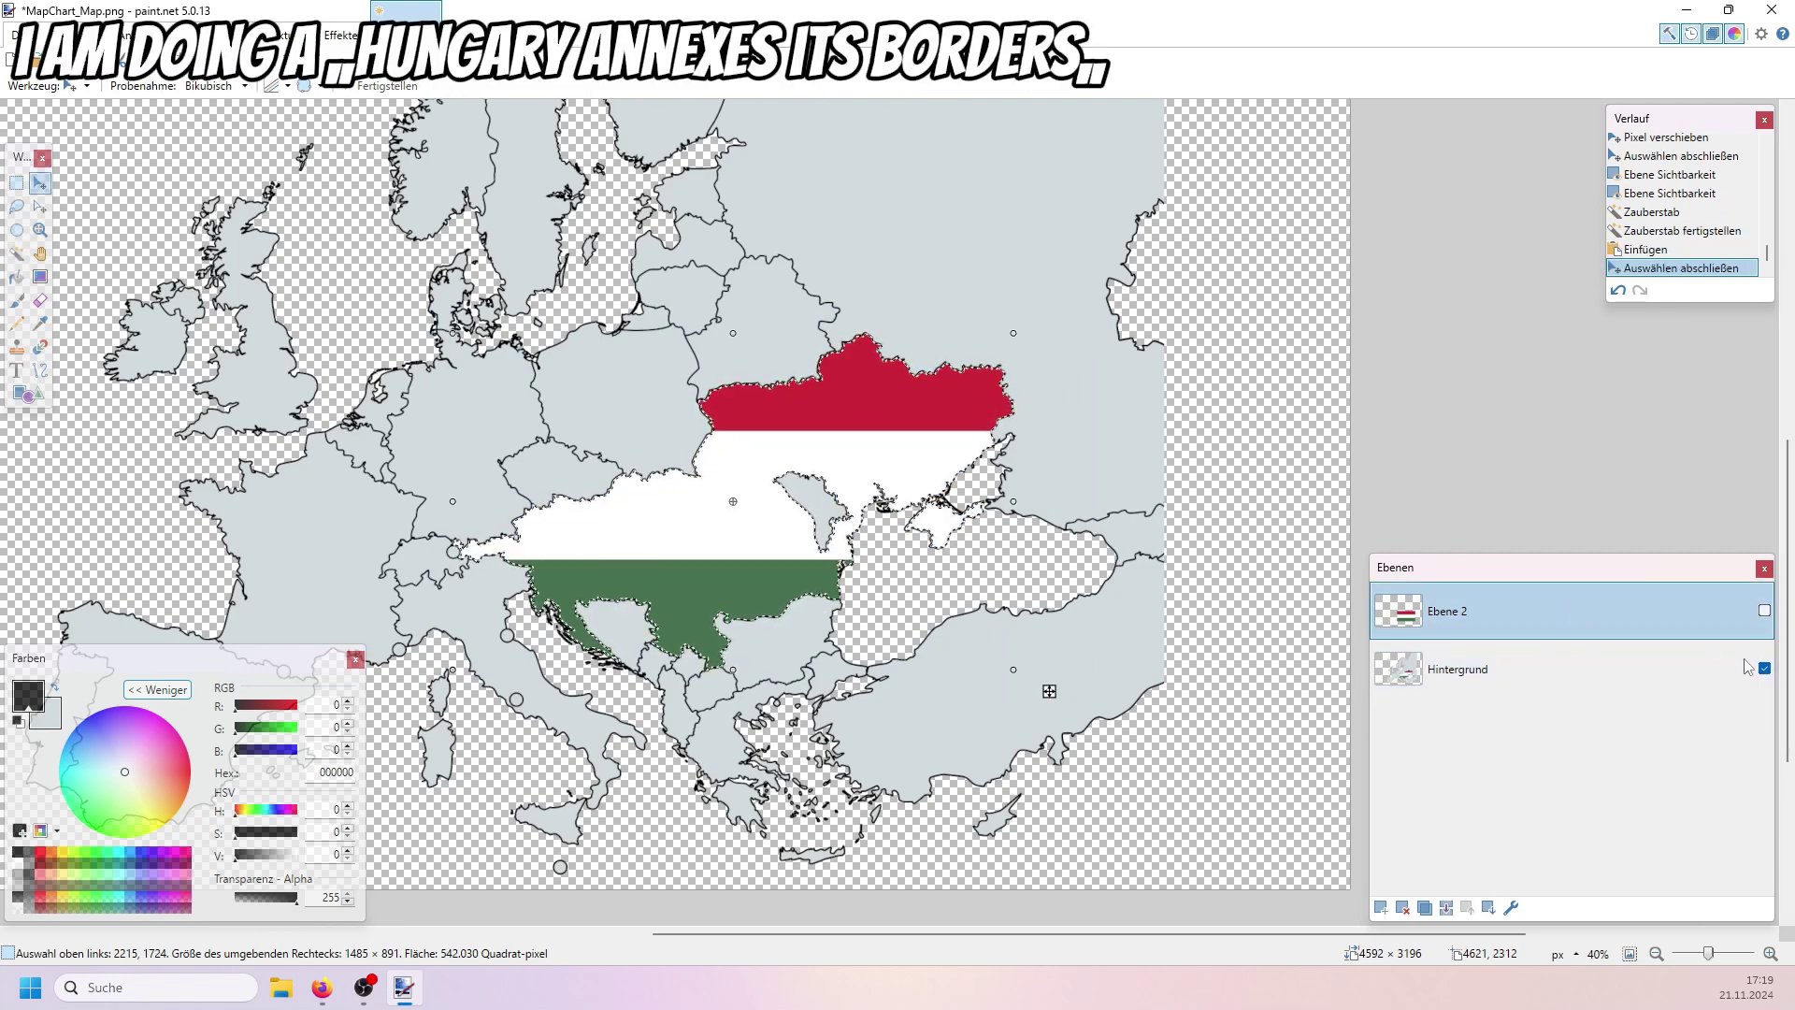
{"action": "left_click", "coordinate": [1404, 906]}
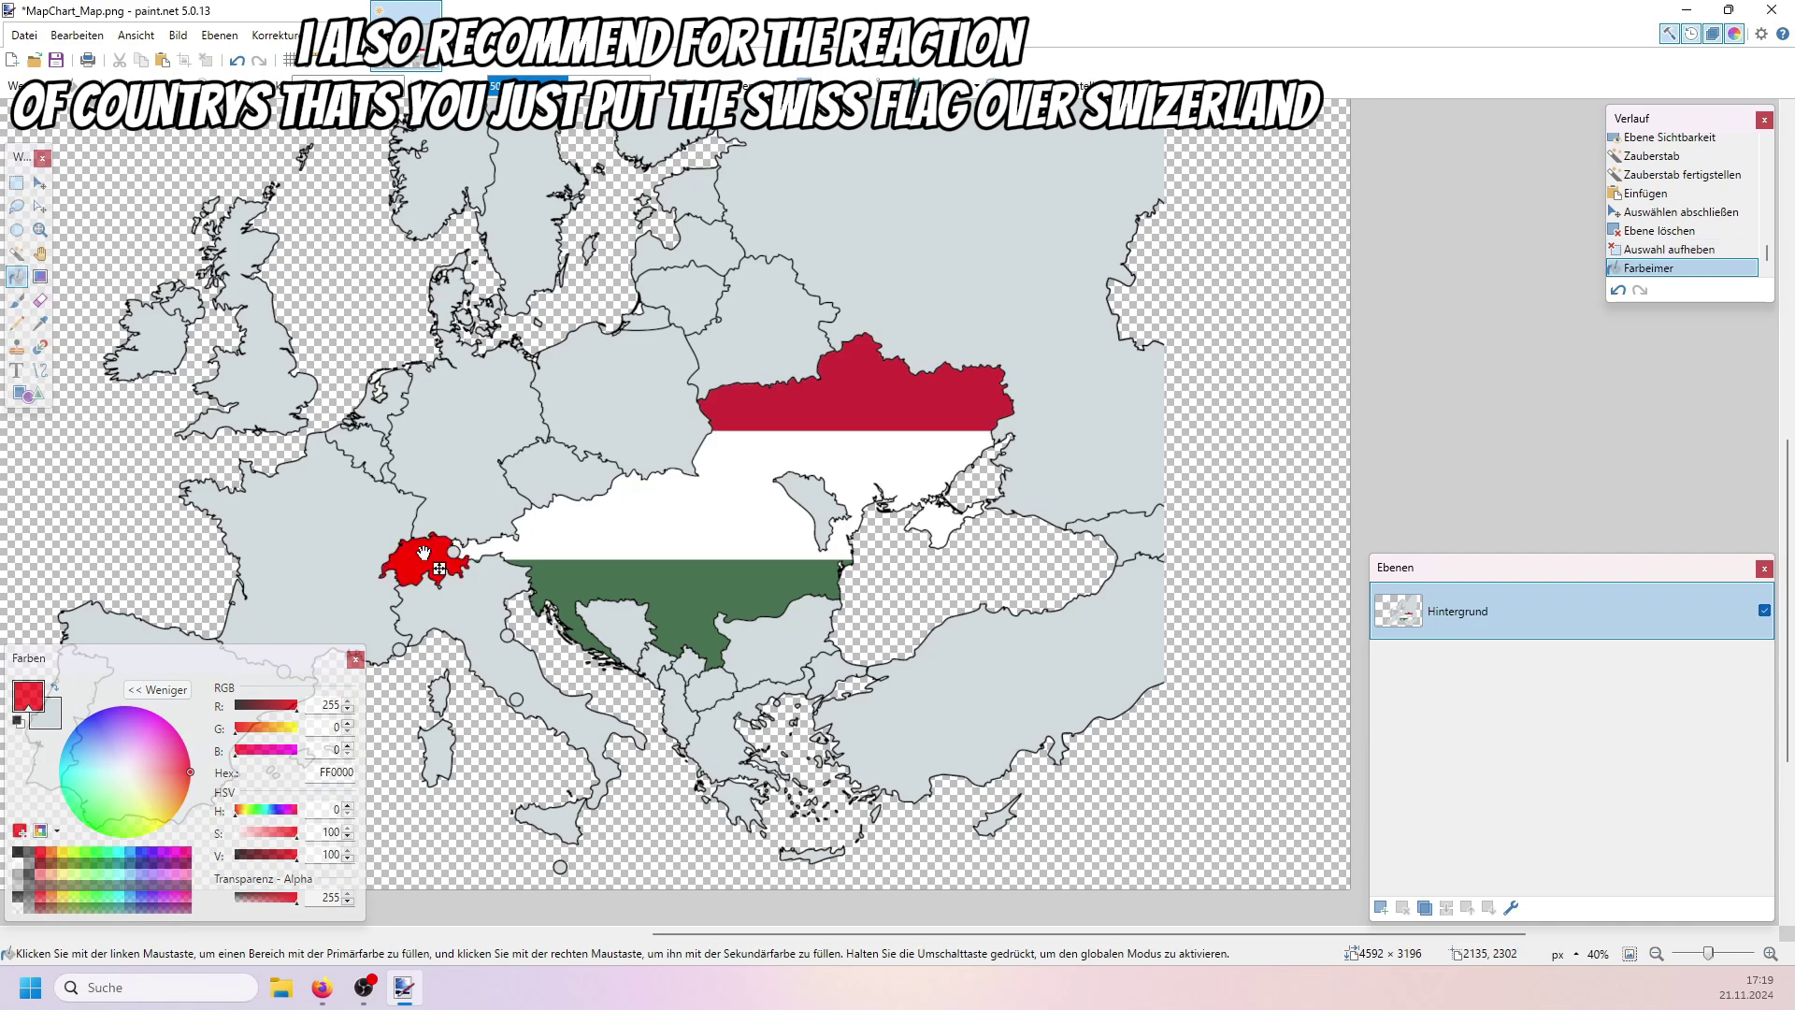
Select a vertical bar inside red Switzerland and fill it with white FFFFFF
{"action": "scroll", "coordinate": [419, 560], "scroll_direction": "up", "scroll_amount": 6, "text": "ctrl"}
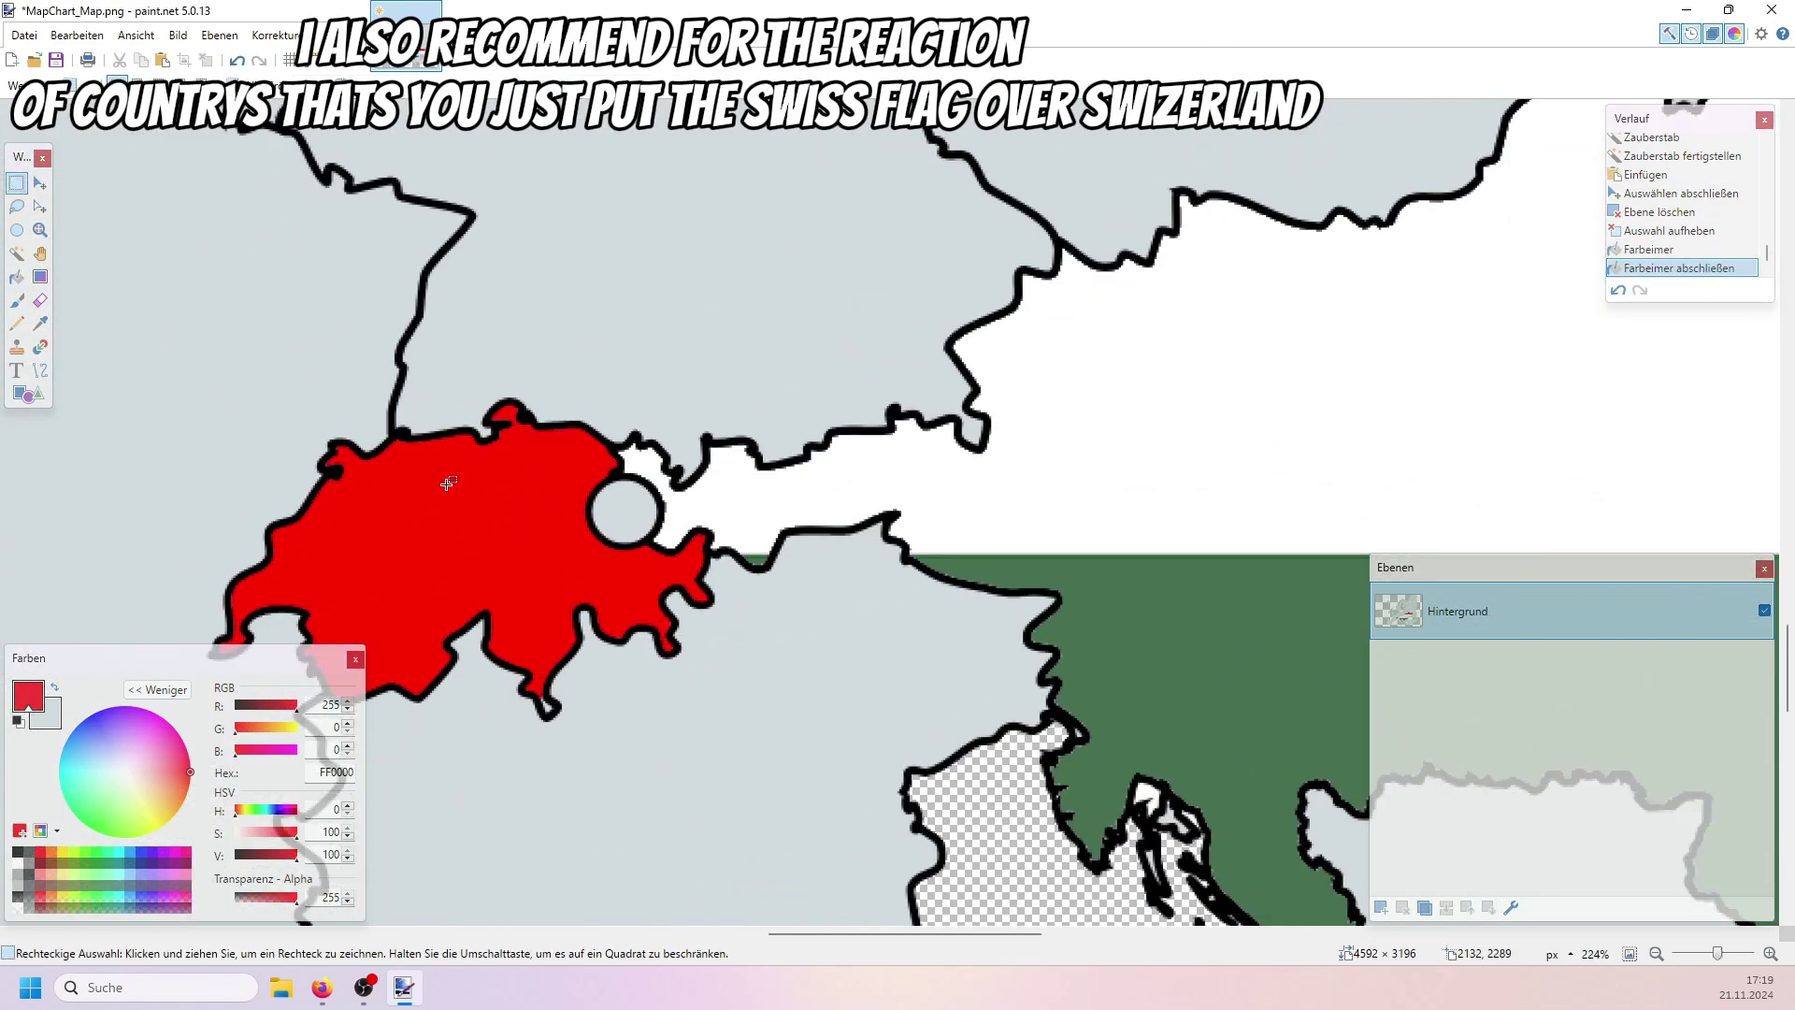
{"action": "key", "text": "s"}
{"action": "left_click_drag", "start_coordinate": [443, 474], "coordinate": [484, 594]}
{"action": "left_click", "coordinate": [17, 862]}
{"action": "key", "text": "f"}
{"action": "left_click", "coordinate": [464, 534]}
Select a horizontal bar across the white vertical bar in red Switzerland and fill it white to complete the Swiss cross
{"action": "key", "text": "s"}
{"action": "scroll", "coordinate": [477, 510], "scroll_direction": "up", "scroll_amount": 2}
{"action": "left_click_drag", "start_coordinate": [417, 488], "coordinate": [535, 529]}
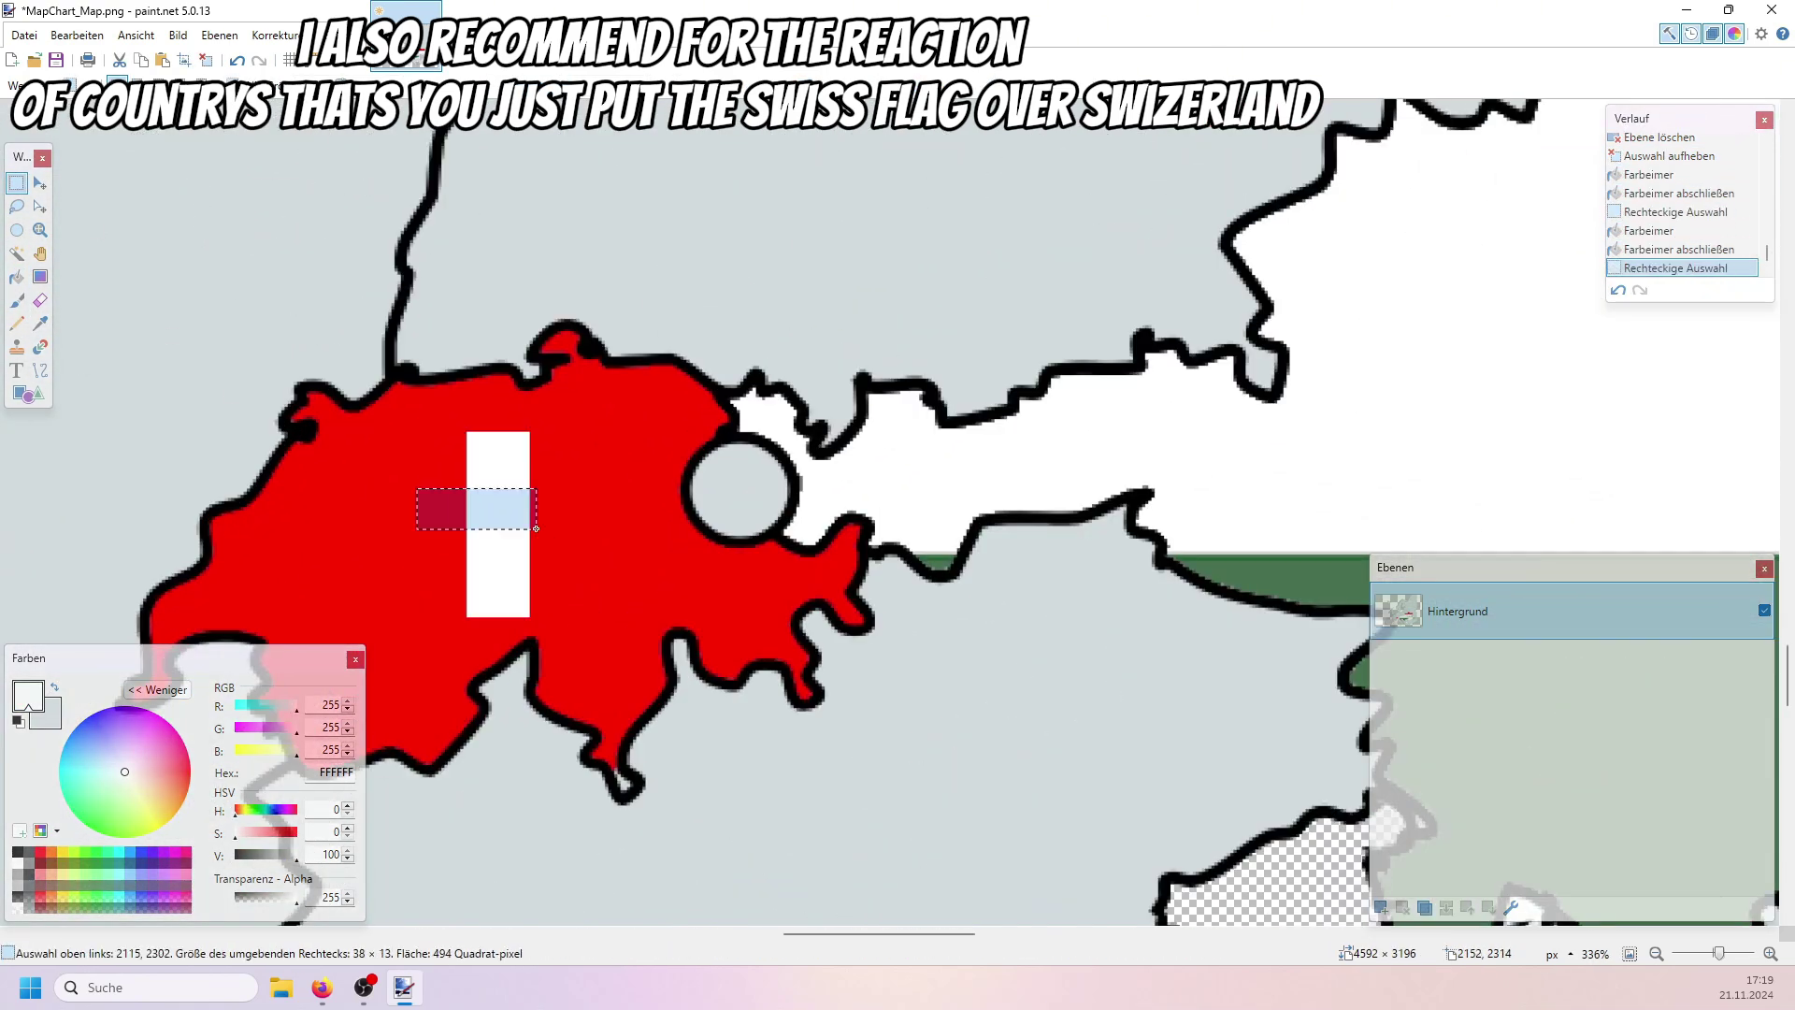
{"action": "left_click", "coordinate": [439, 524]}
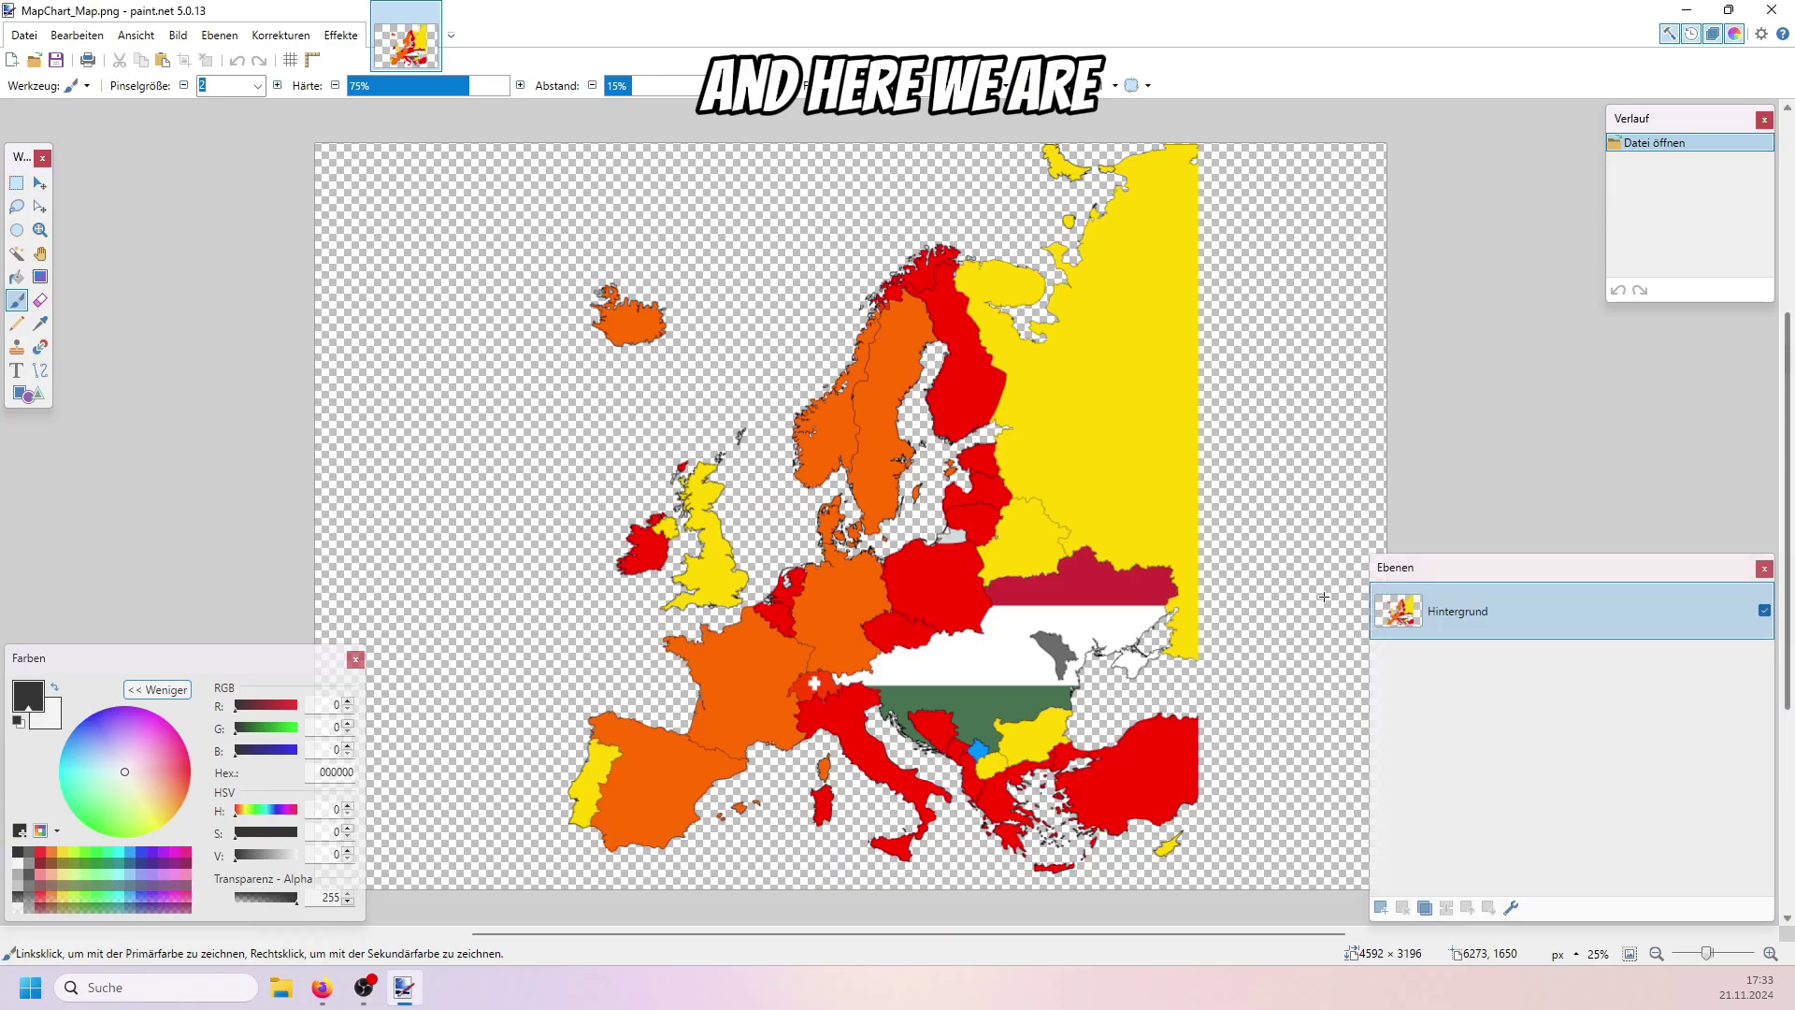
{"action": "scroll", "coordinate": [1172, 779], "scroll_direction": "up", "scroll_amount": 1}
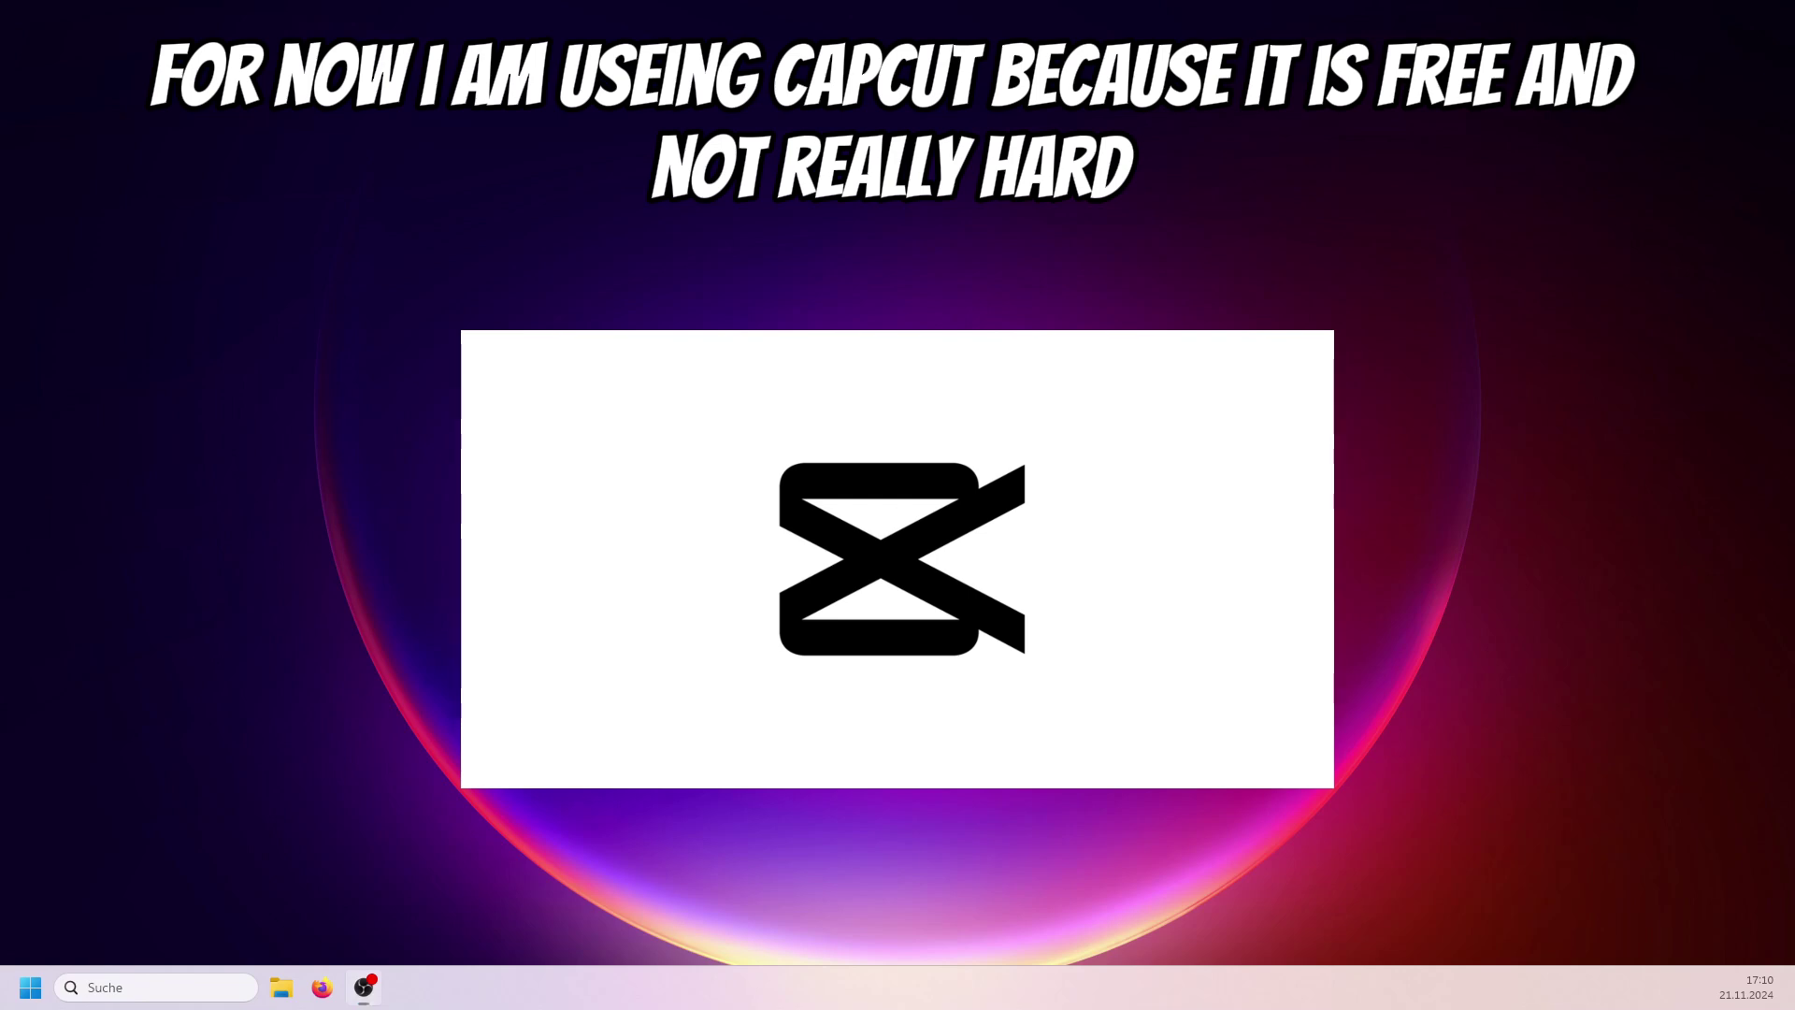
Switch to CapCut and import MapChart_Map.png into the project media
{"action": "key", "text": "super+e"}
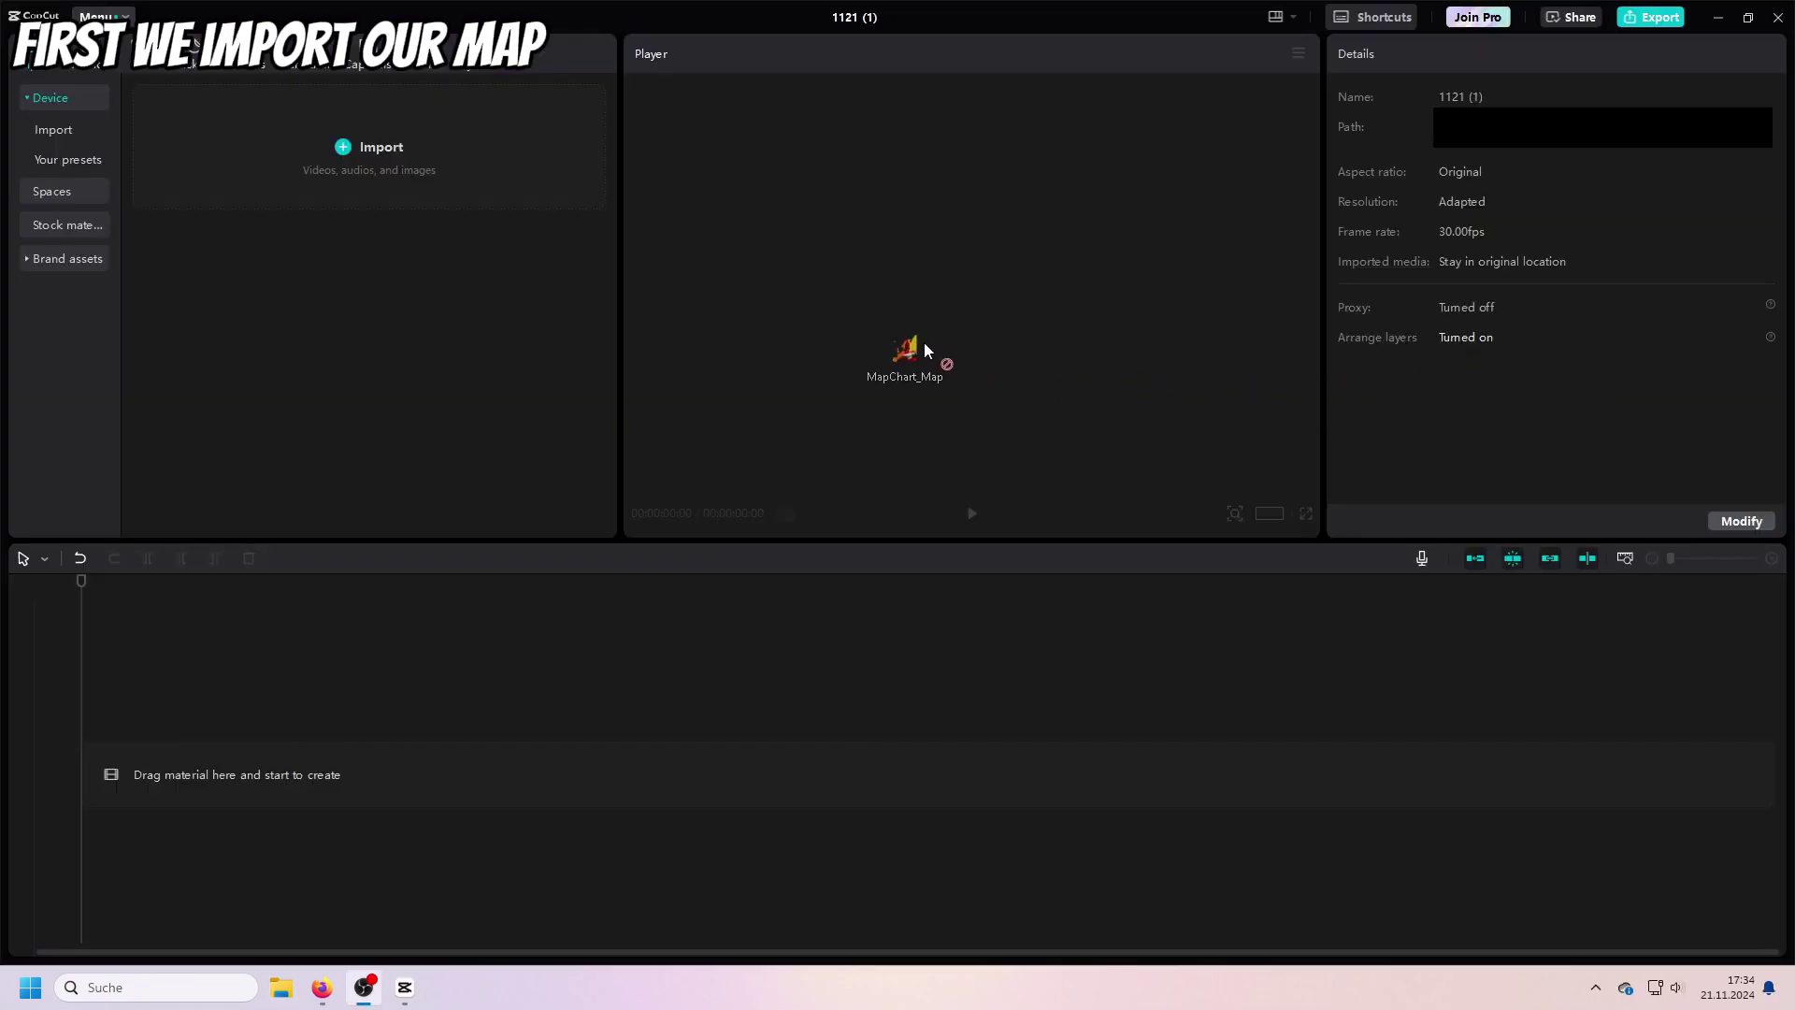
{"action": "left_click_drag", "start_coordinate": [924, 344], "coordinate": [207, 314]}
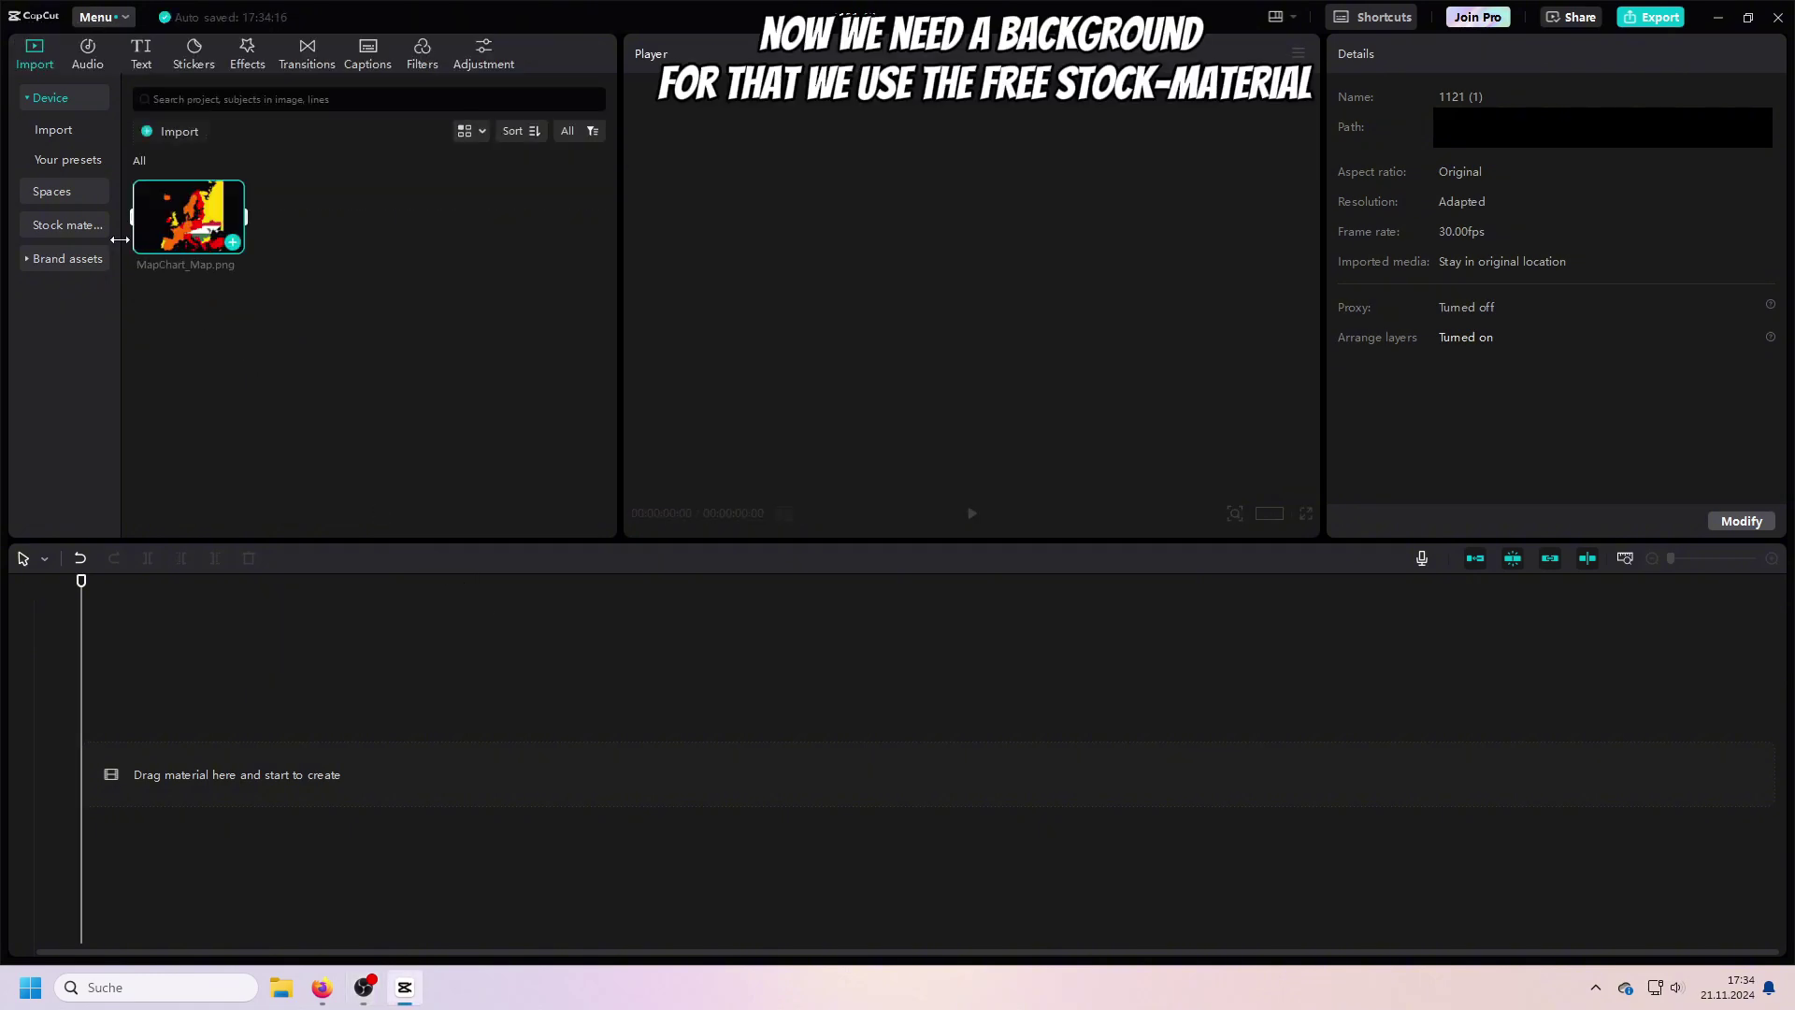
Add the Summer landscape stock clip to the timeline as background and delete the other stock clip before it
{"action": "left_click", "coordinate": [80, 227]}
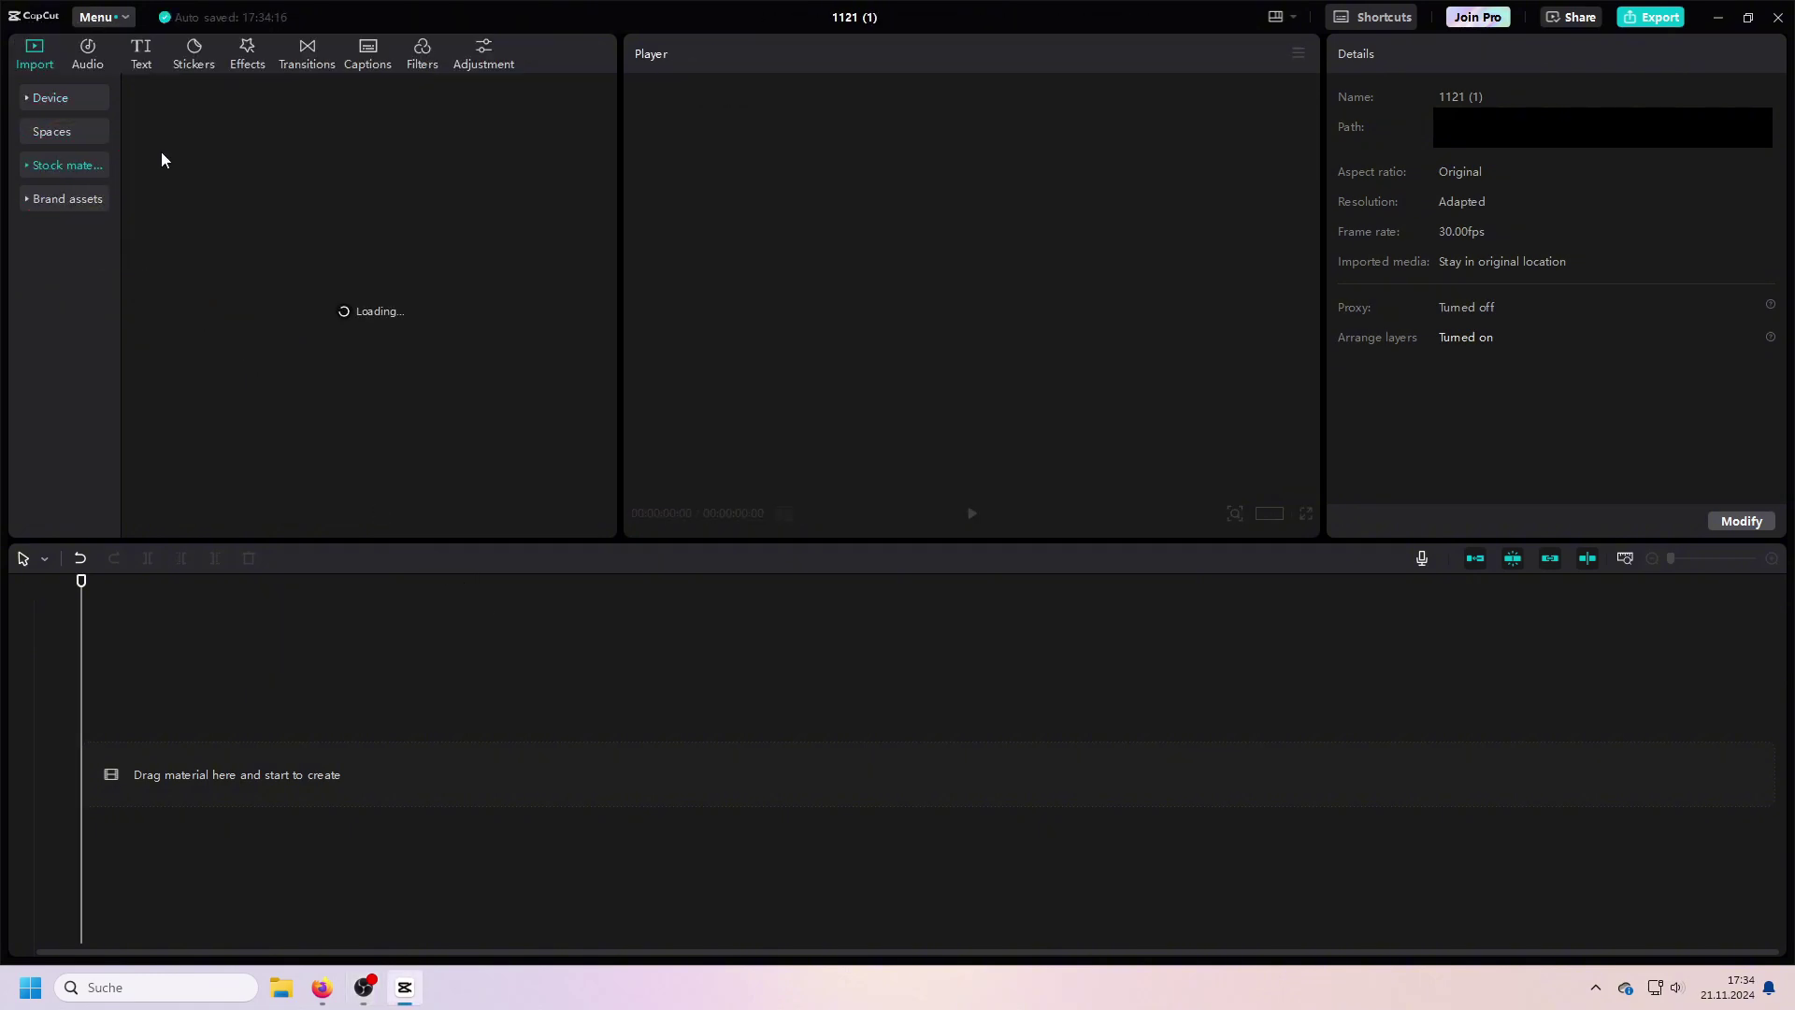
{"action": "left_click", "coordinate": [318, 161]}
{"action": "scroll", "coordinate": [307, 297], "scroll_direction": "down", "scroll_amount": 1}
{"action": "left_click", "coordinate": [307, 297]}
{"action": "left_click", "coordinate": [562, 776]}
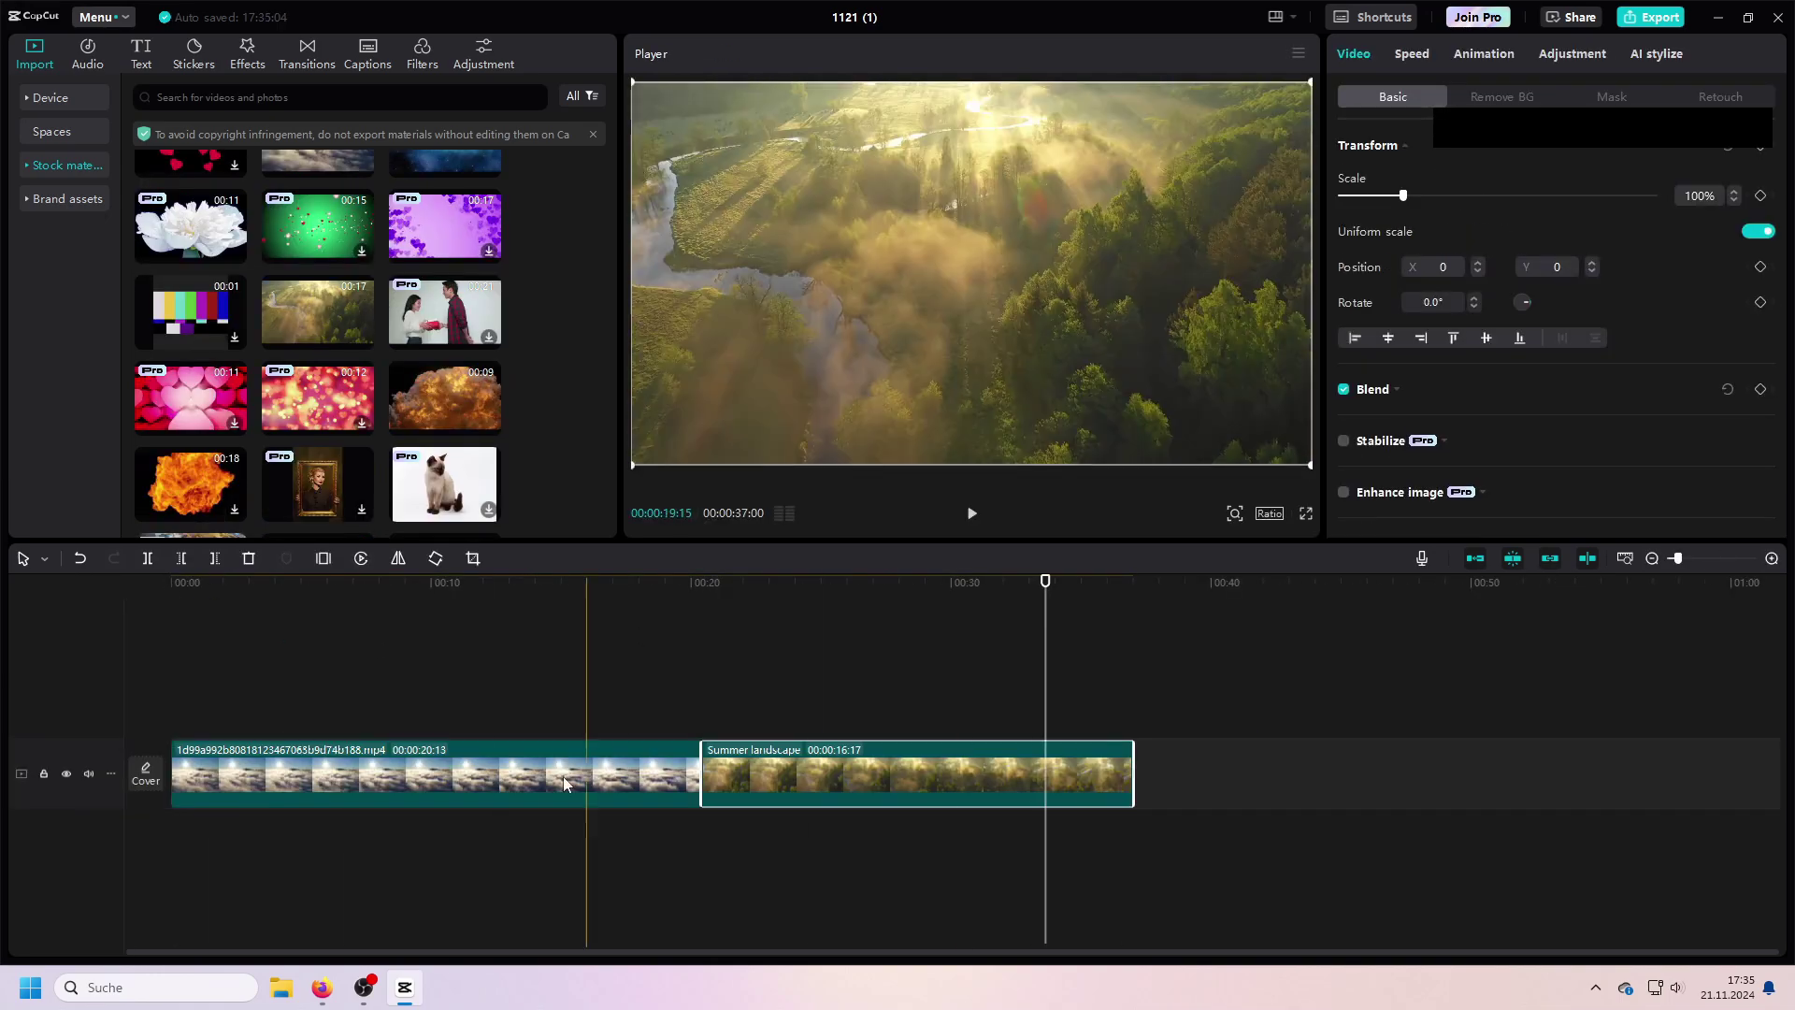
{"action": "key", "text": "Delete"}
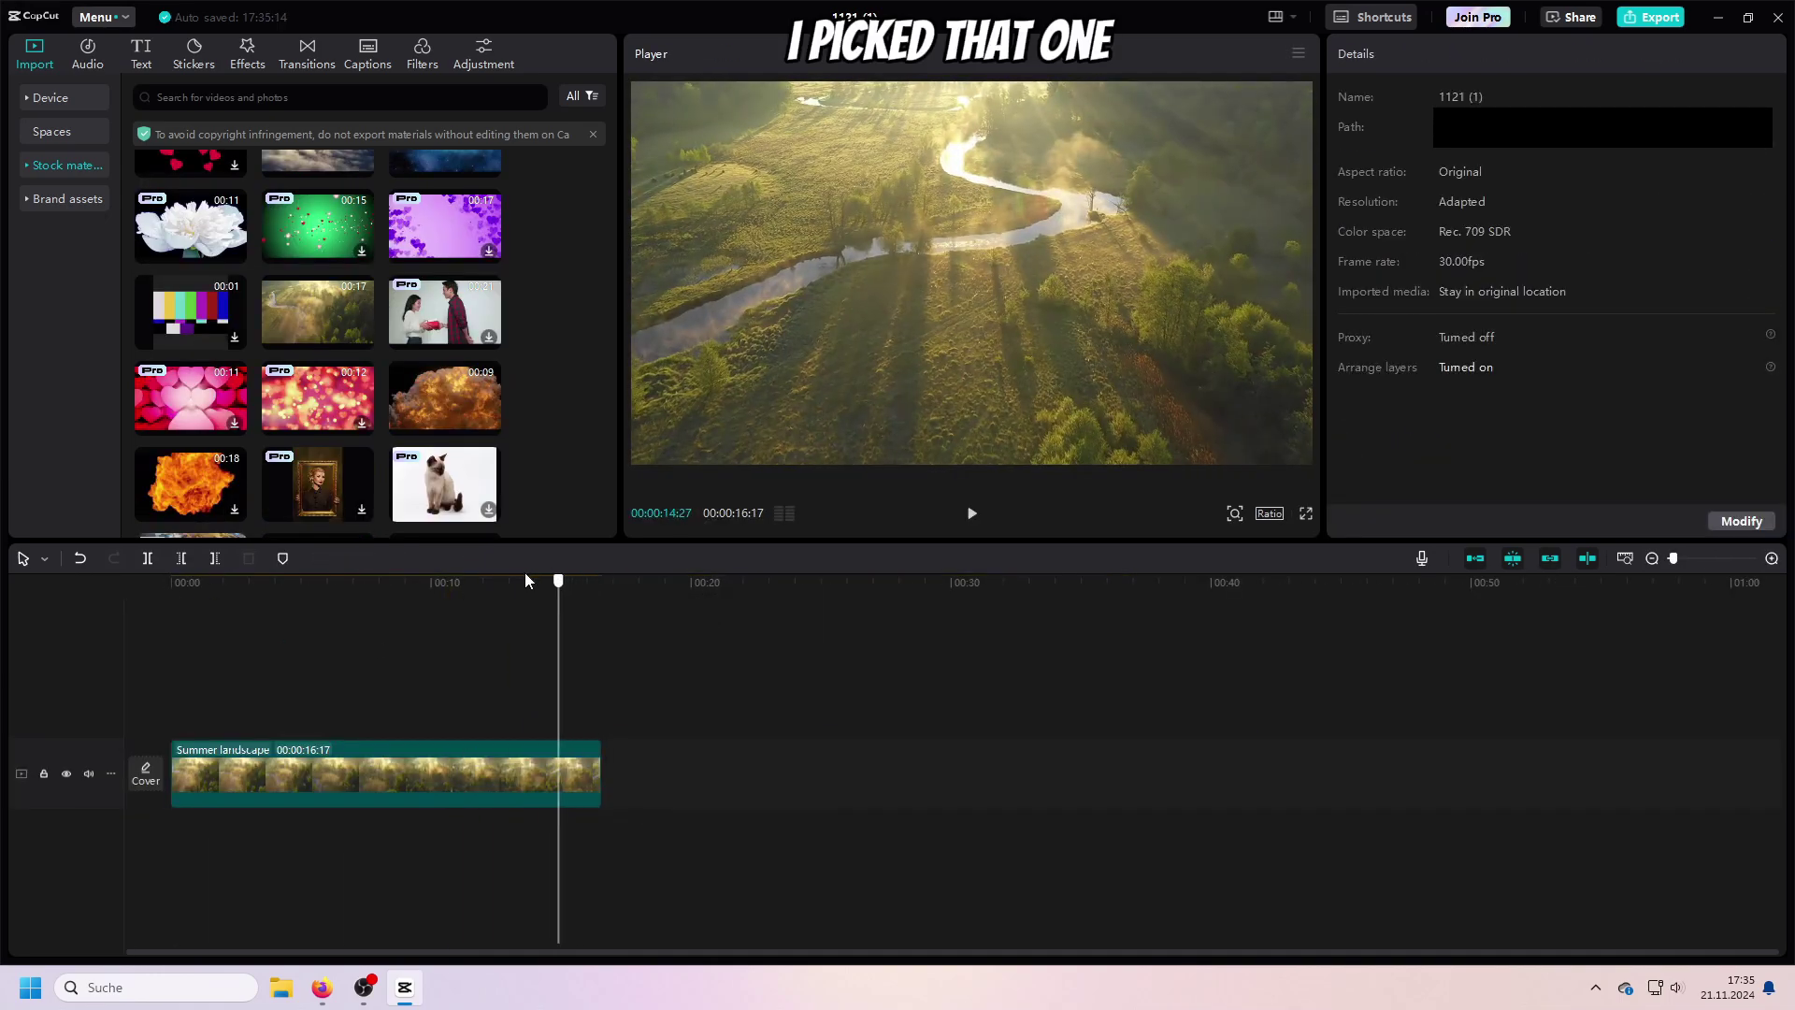
{"action": "left_click", "coordinate": [488, 682]}
{"action": "left_click", "coordinate": [458, 681]}
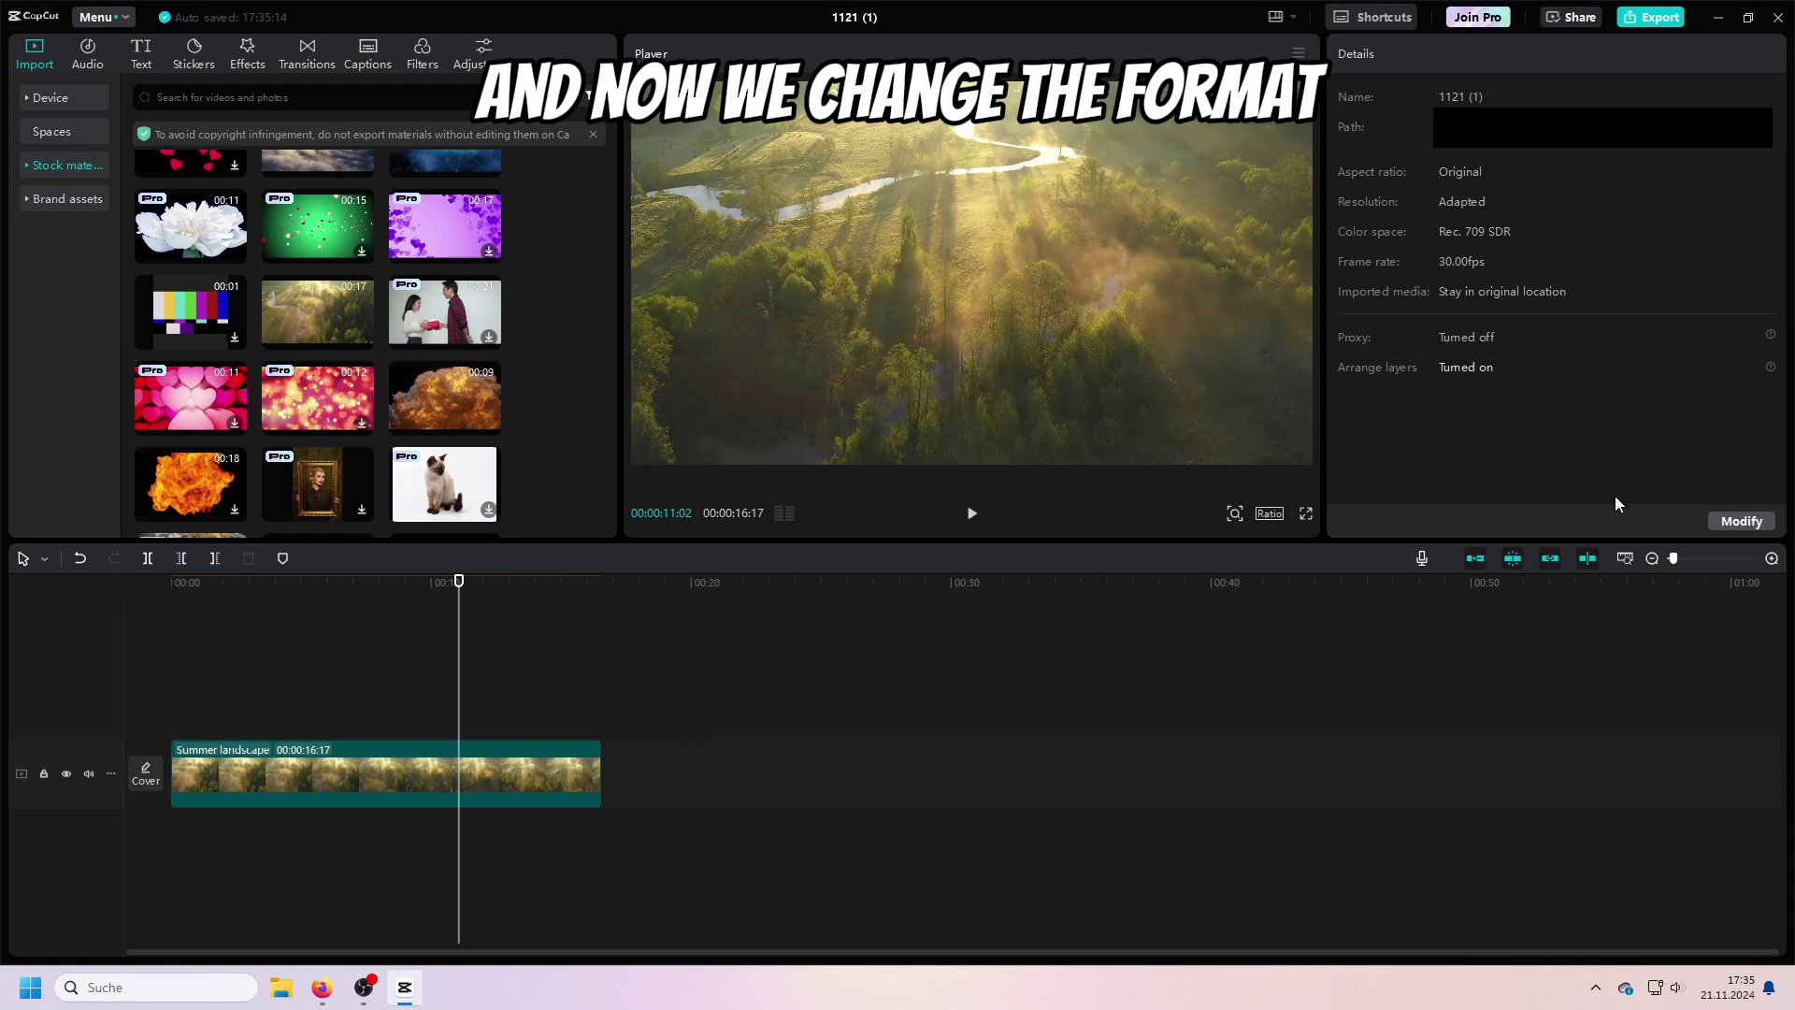
Set the project's aspect ratio to 9:16 and save the project settings
{"action": "left_click", "coordinate": [1739, 521]}
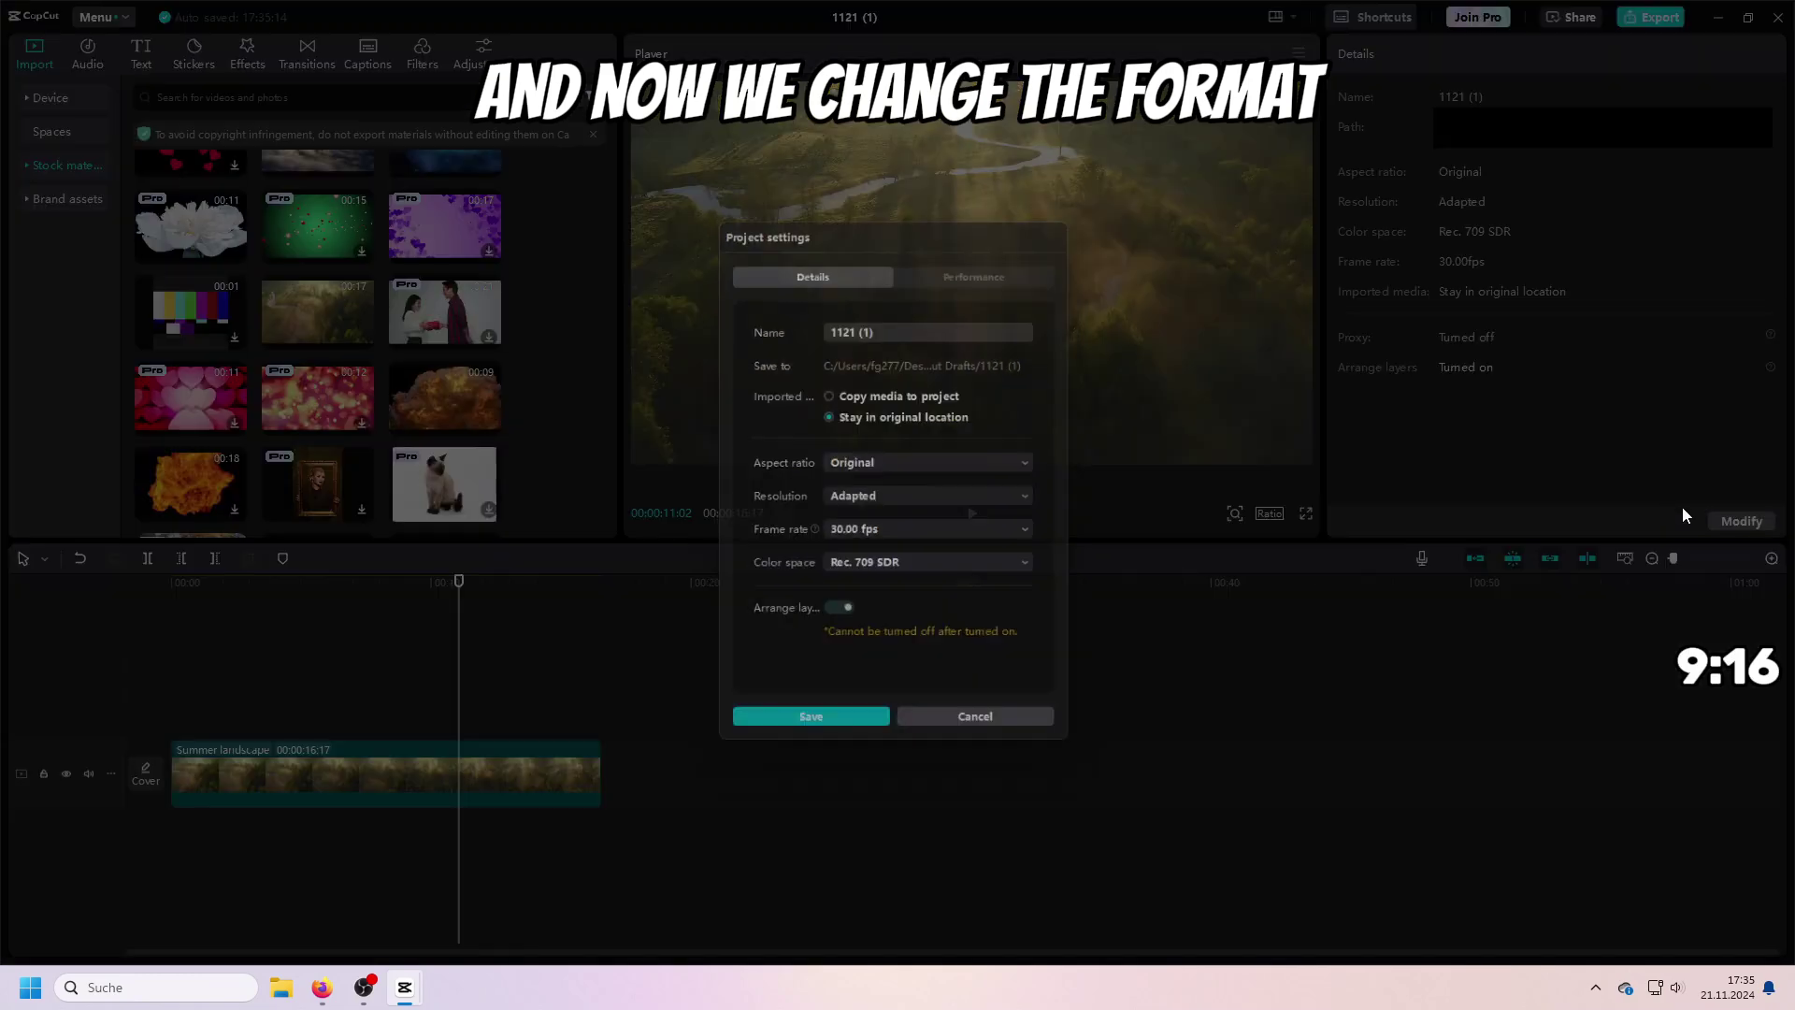
{"action": "left_click", "coordinate": [931, 464]}
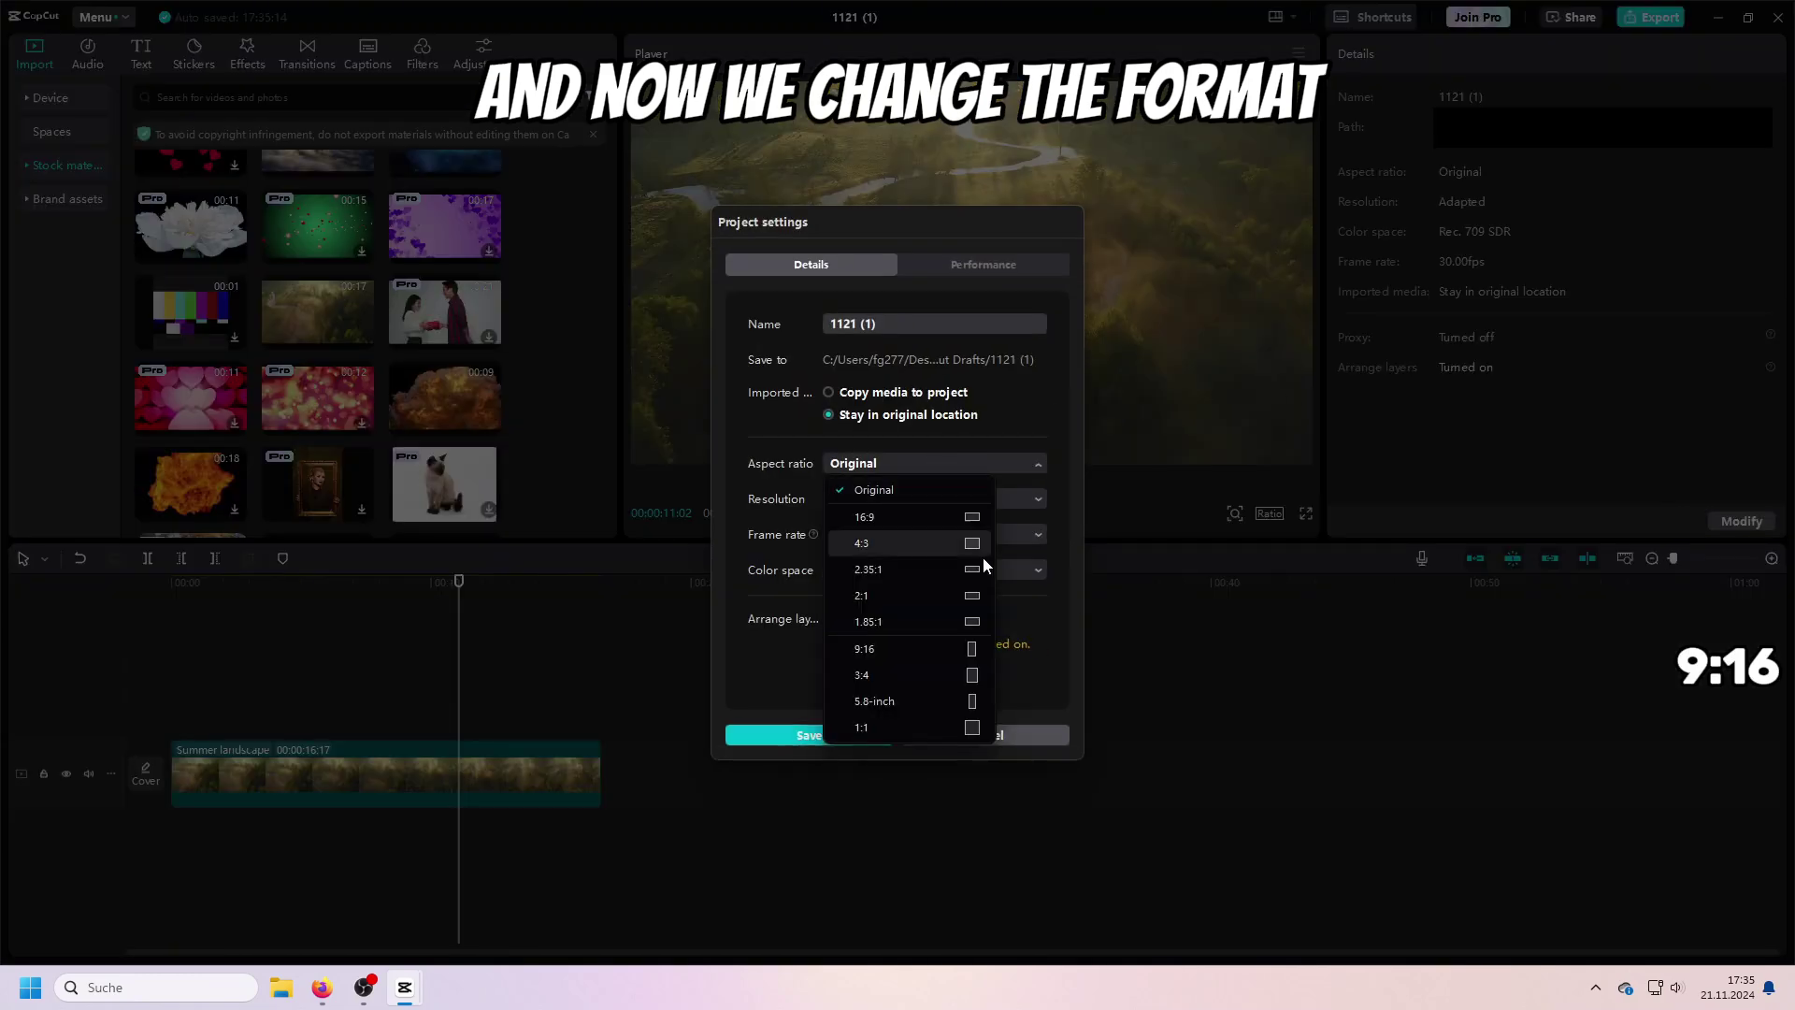
{"action": "left_click", "coordinate": [940, 653]}
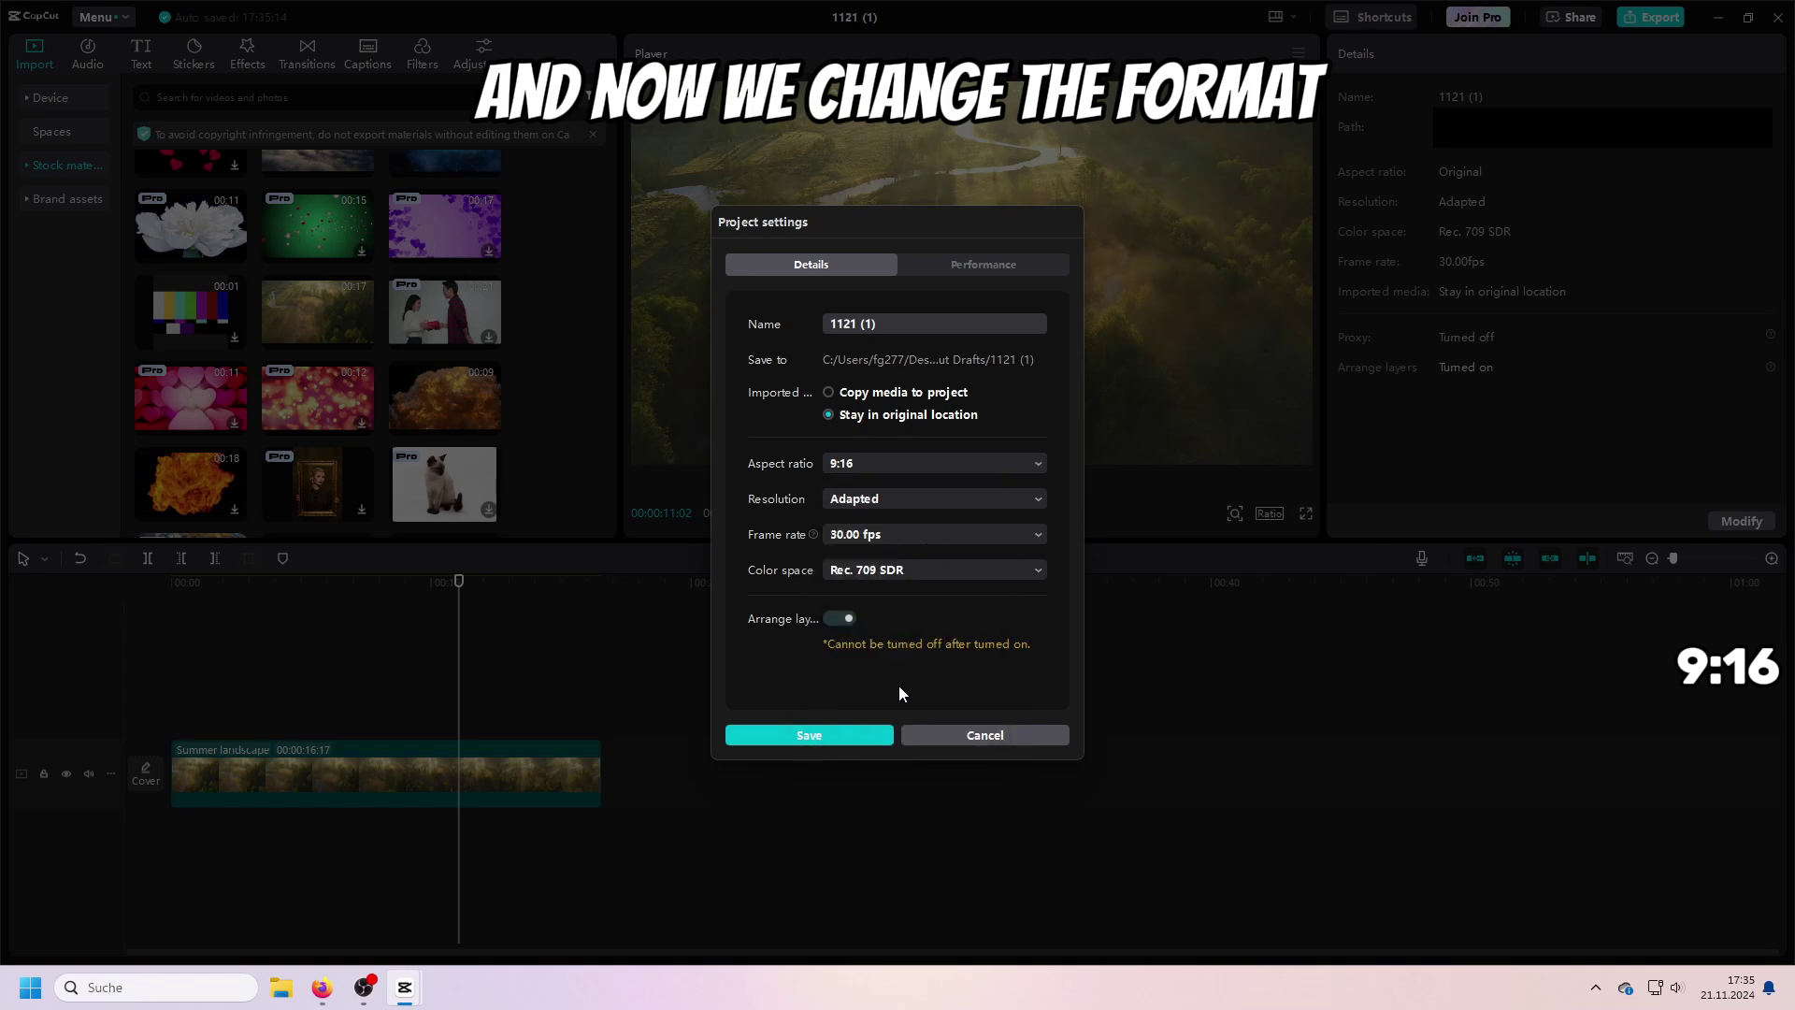
{"action": "left_click", "coordinate": [867, 733]}
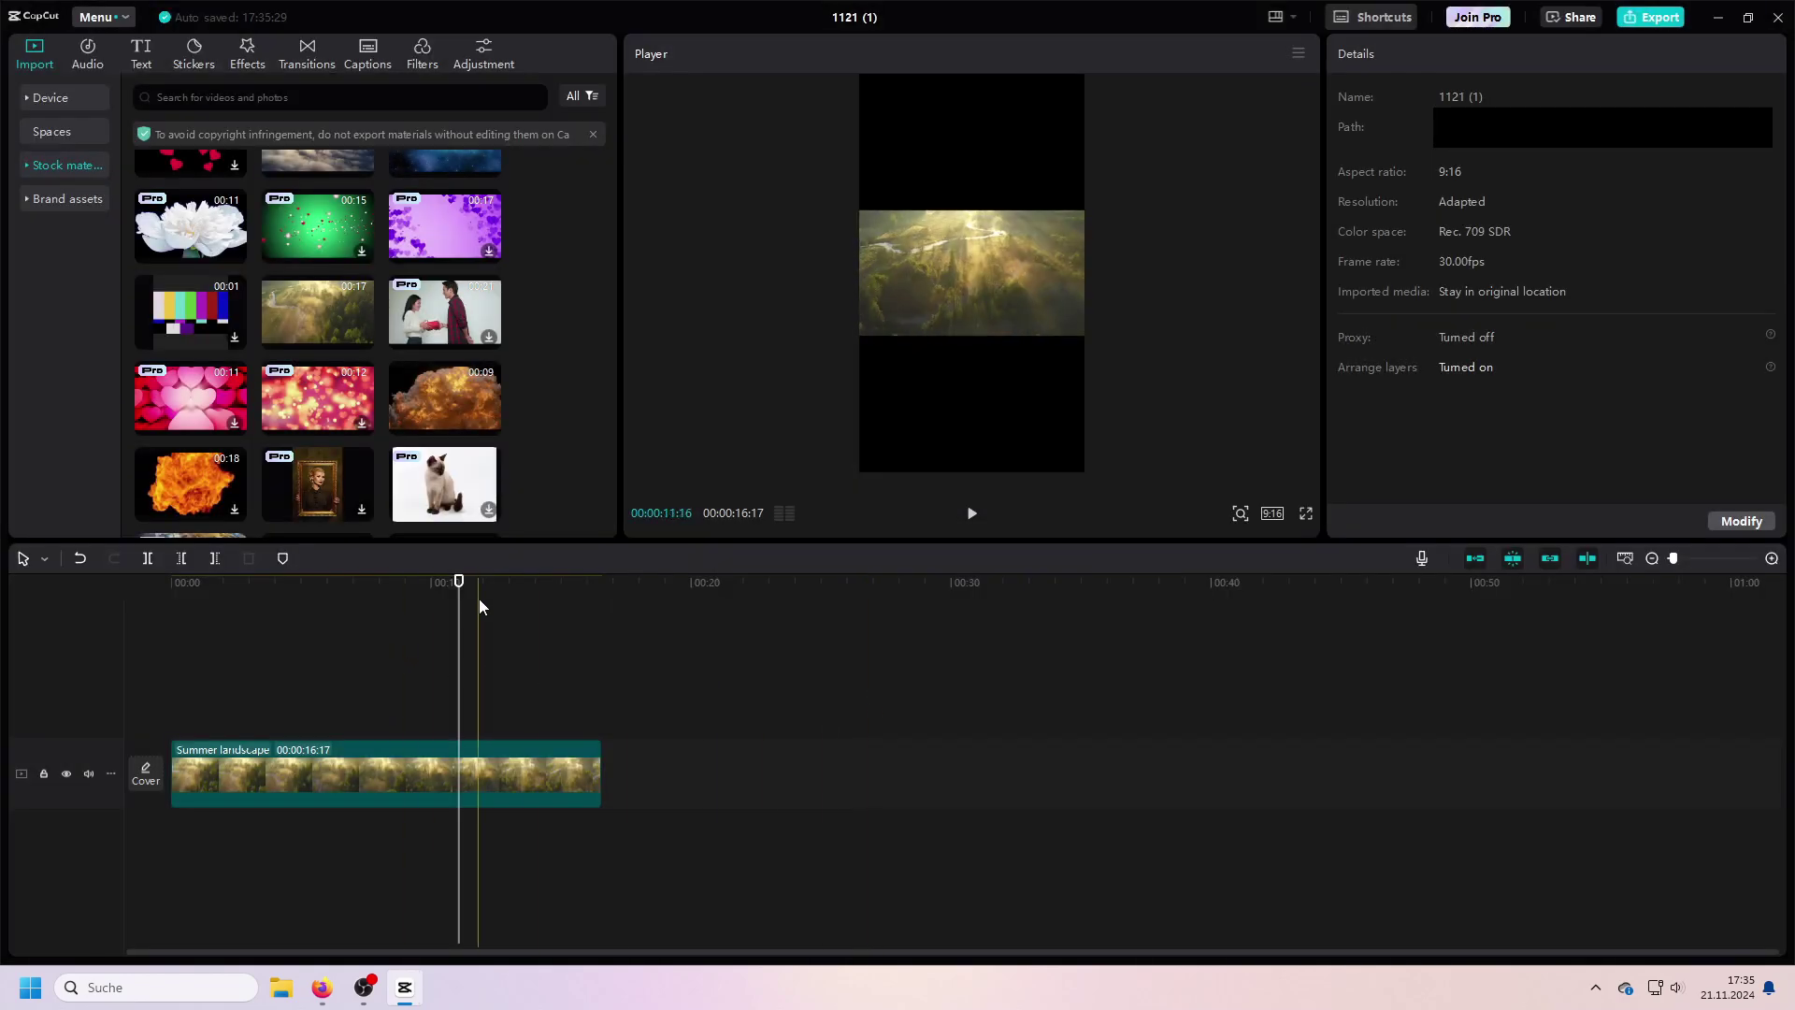
Scale the Summer landscape clip to about 316% to fill the portrait frame and shift it horizontally to X -1148
{"action": "left_click", "coordinate": [320, 776]}
{"action": "left_click_drag", "start_coordinate": [1085, 334], "coordinate": [1206, 411]}
{"action": "left_click_drag", "start_coordinate": [982, 336], "coordinate": [873, 345]}
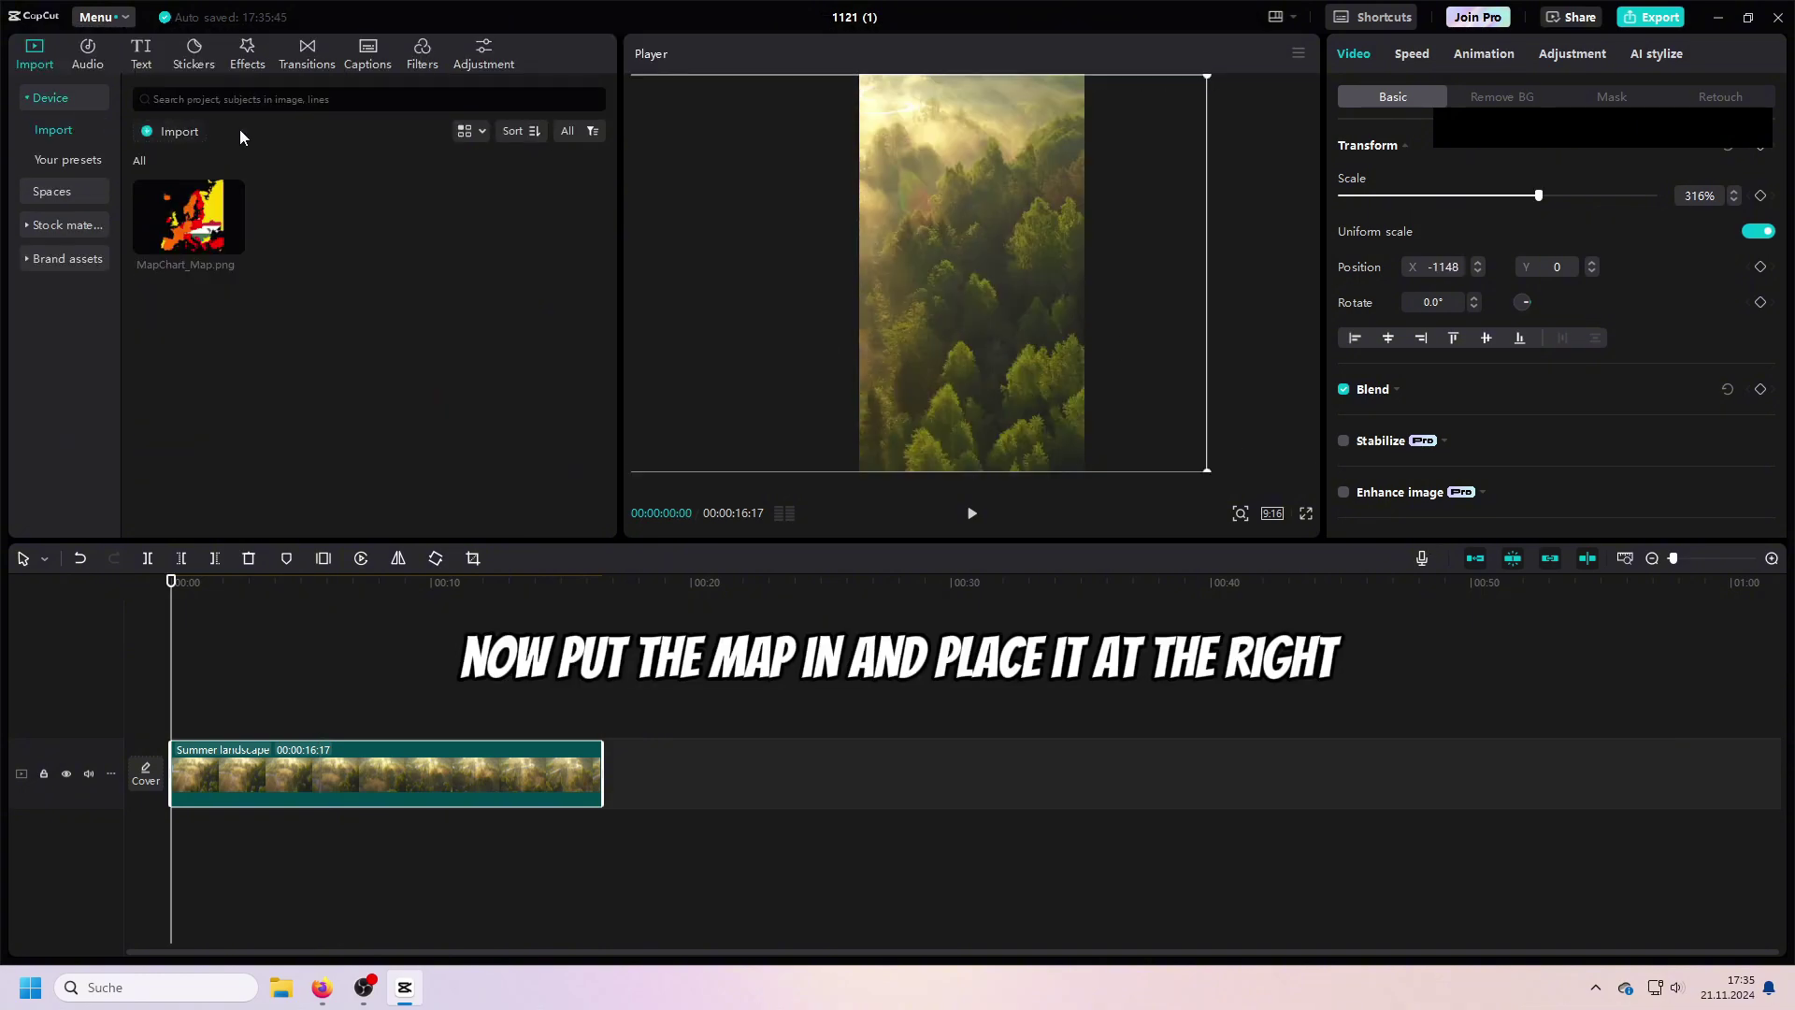
Place the MapChart_Map.png image on a track above the landscape from the start, and enlarge it in the frame
{"action": "left_click_drag", "start_coordinate": [229, 238], "coordinate": [175, 701]}
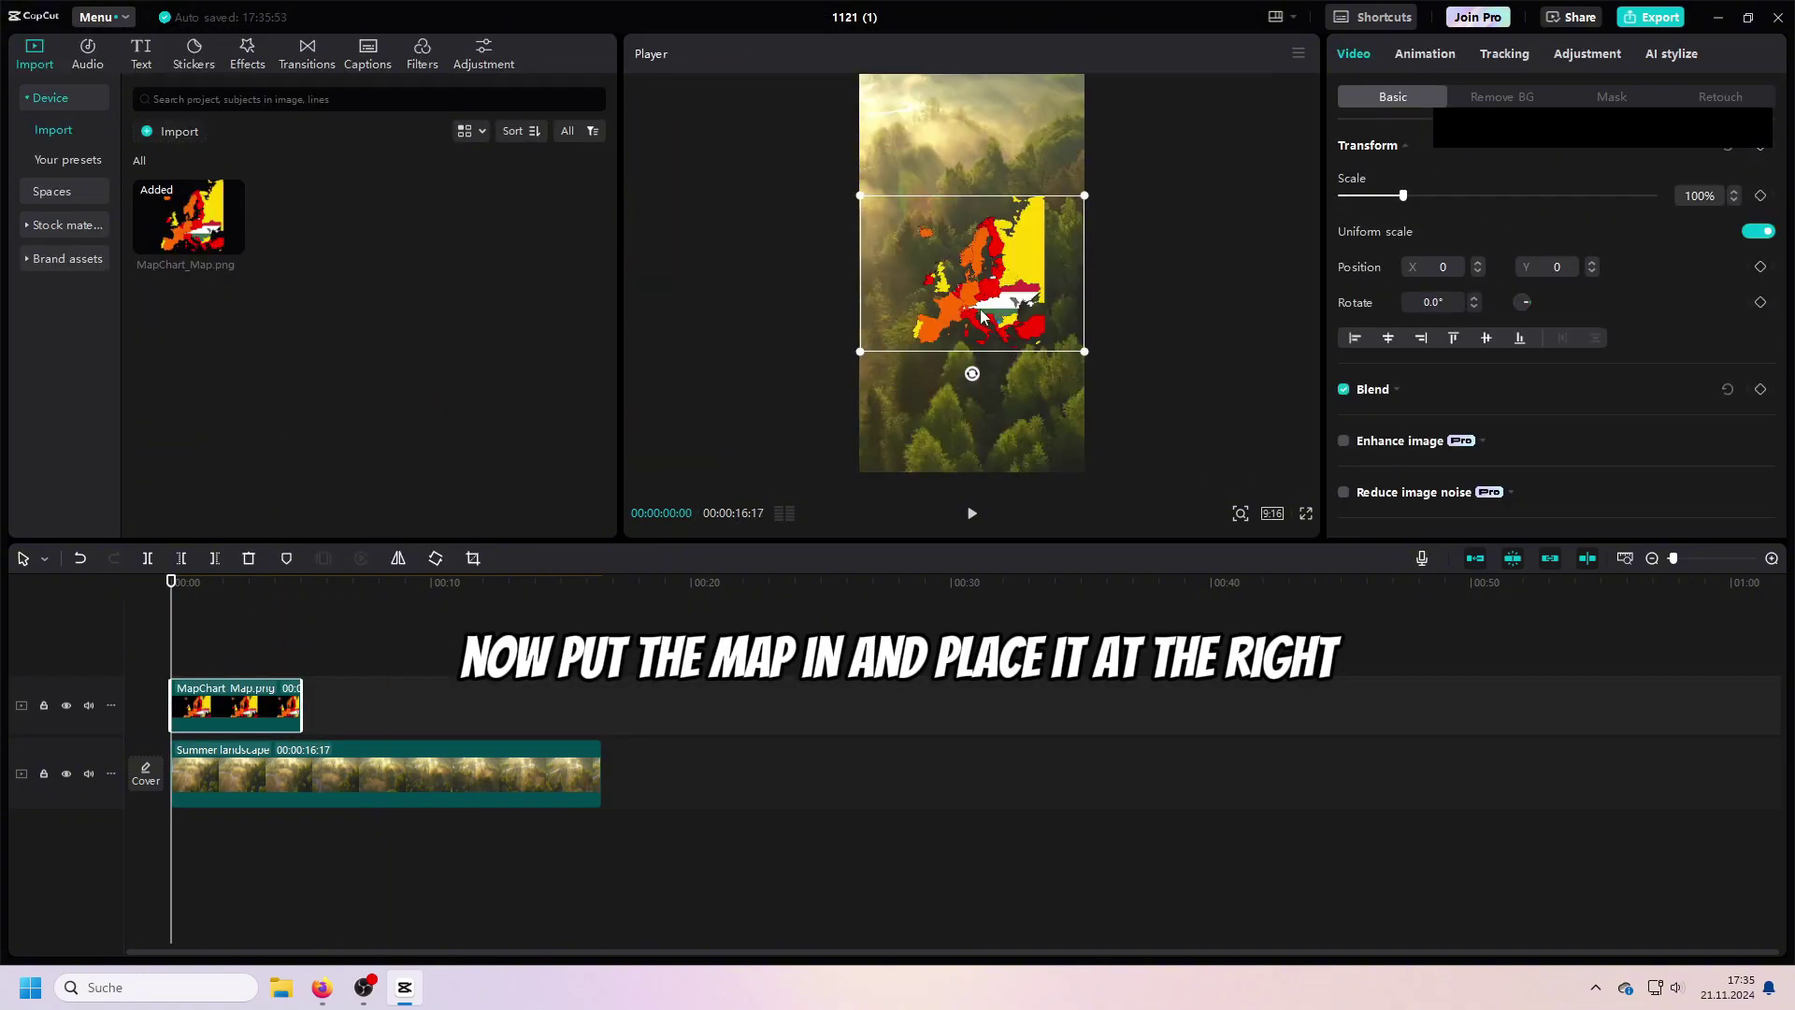
{"action": "left_click_drag", "start_coordinate": [1085, 195], "coordinate": [1206, 173]}
{"action": "left_click", "coordinate": [1306, 513]}
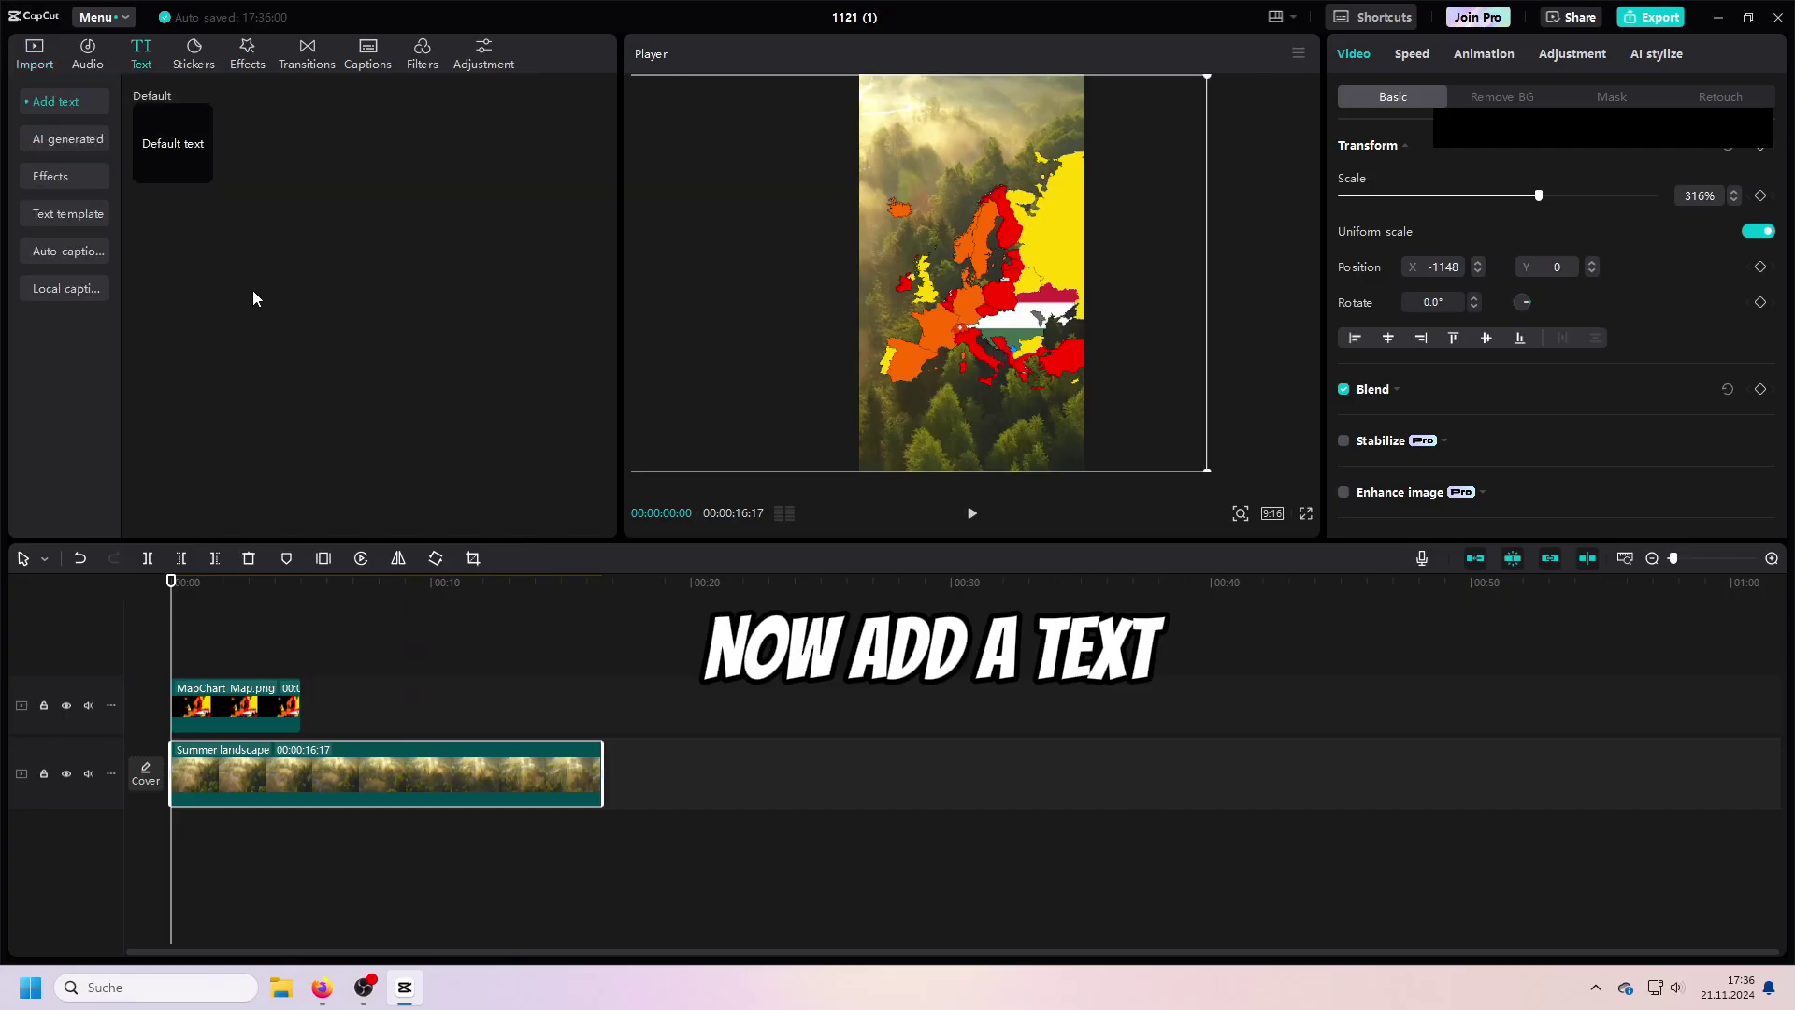
Add a default text at the start of the timeline reading "Eurpe if Hungary annexes its borders ?" on two lines
{"action": "left_click", "coordinate": [200, 170]}
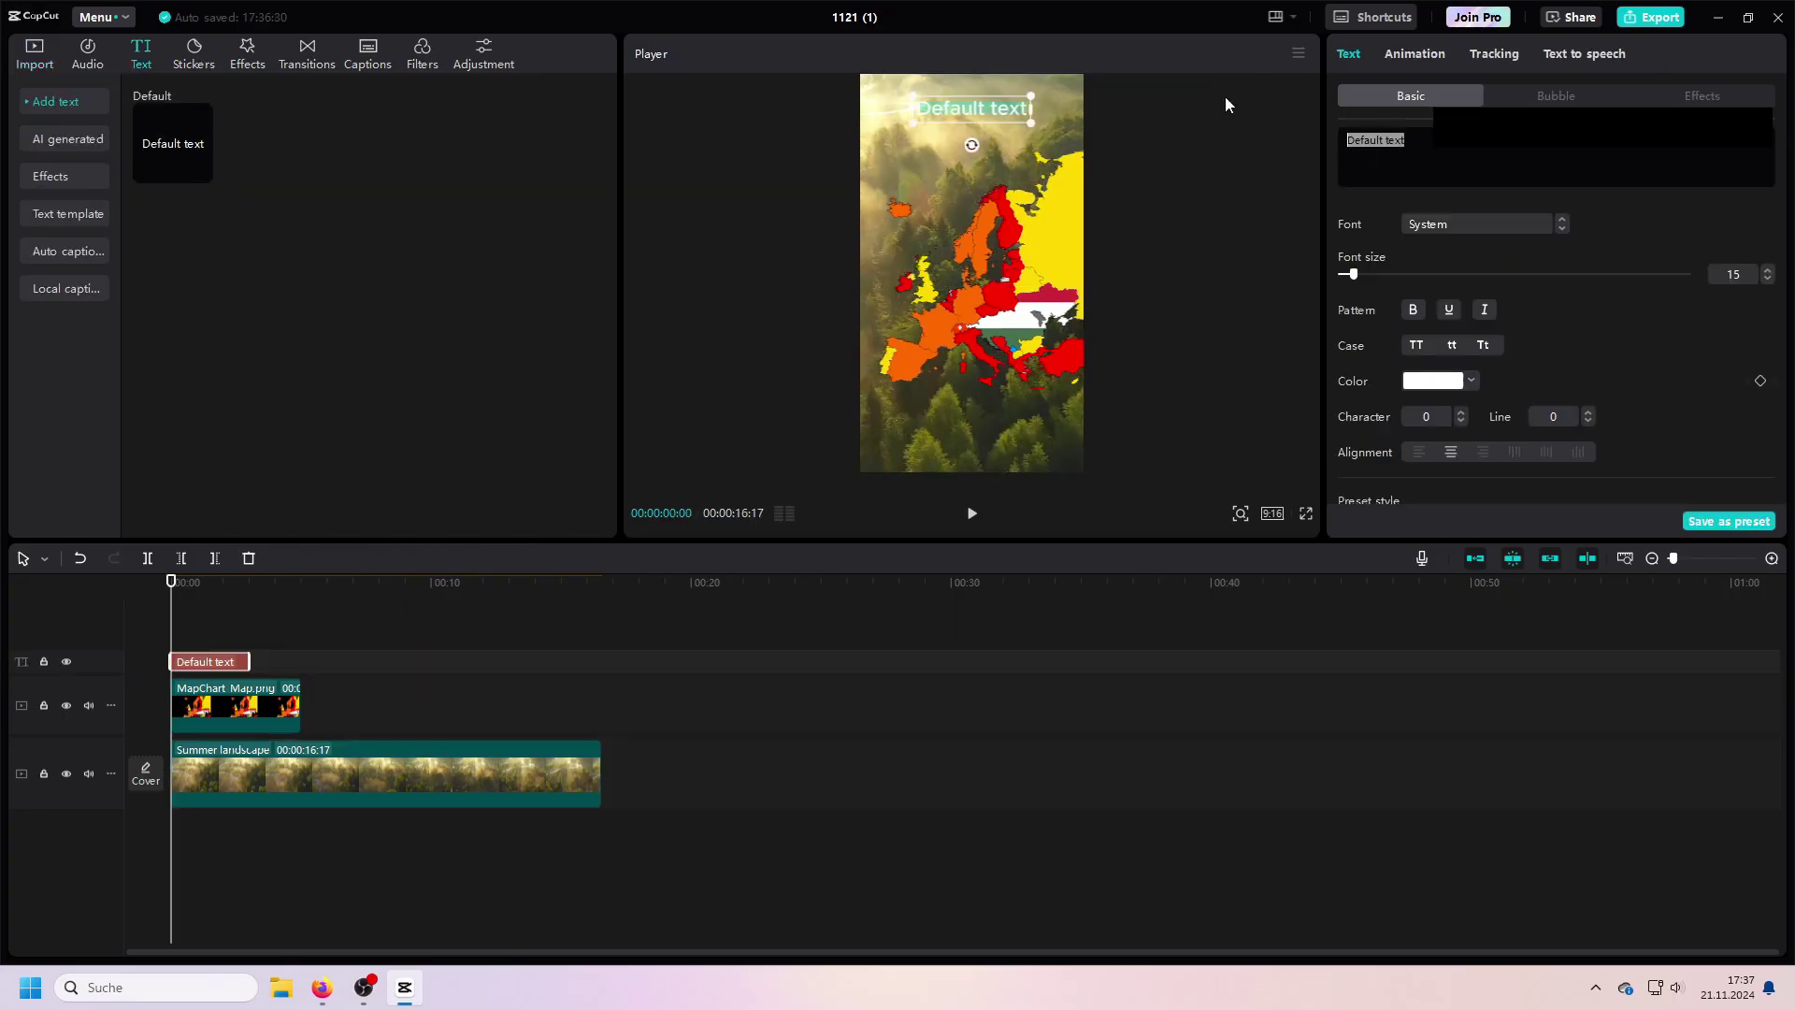
{"action": "type", "text": "Eurpe if Hungary  annexes its"}
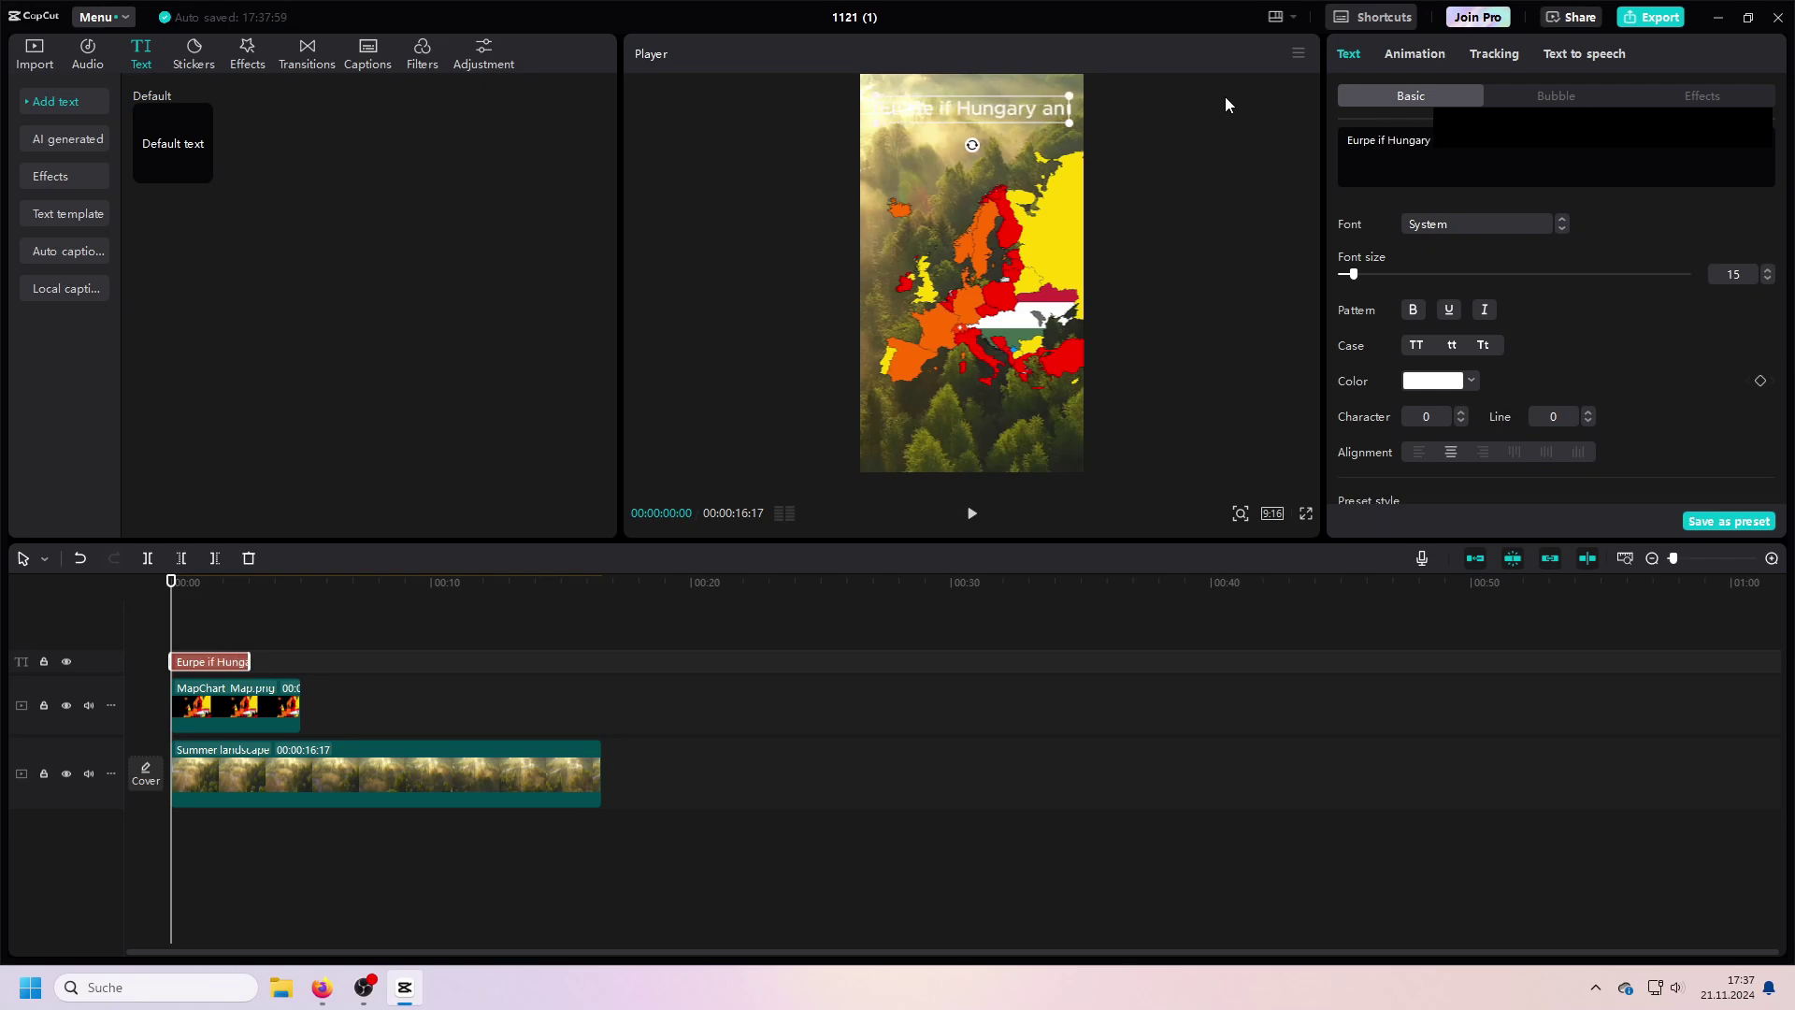
{"action": "type", "text": " borders ?"}
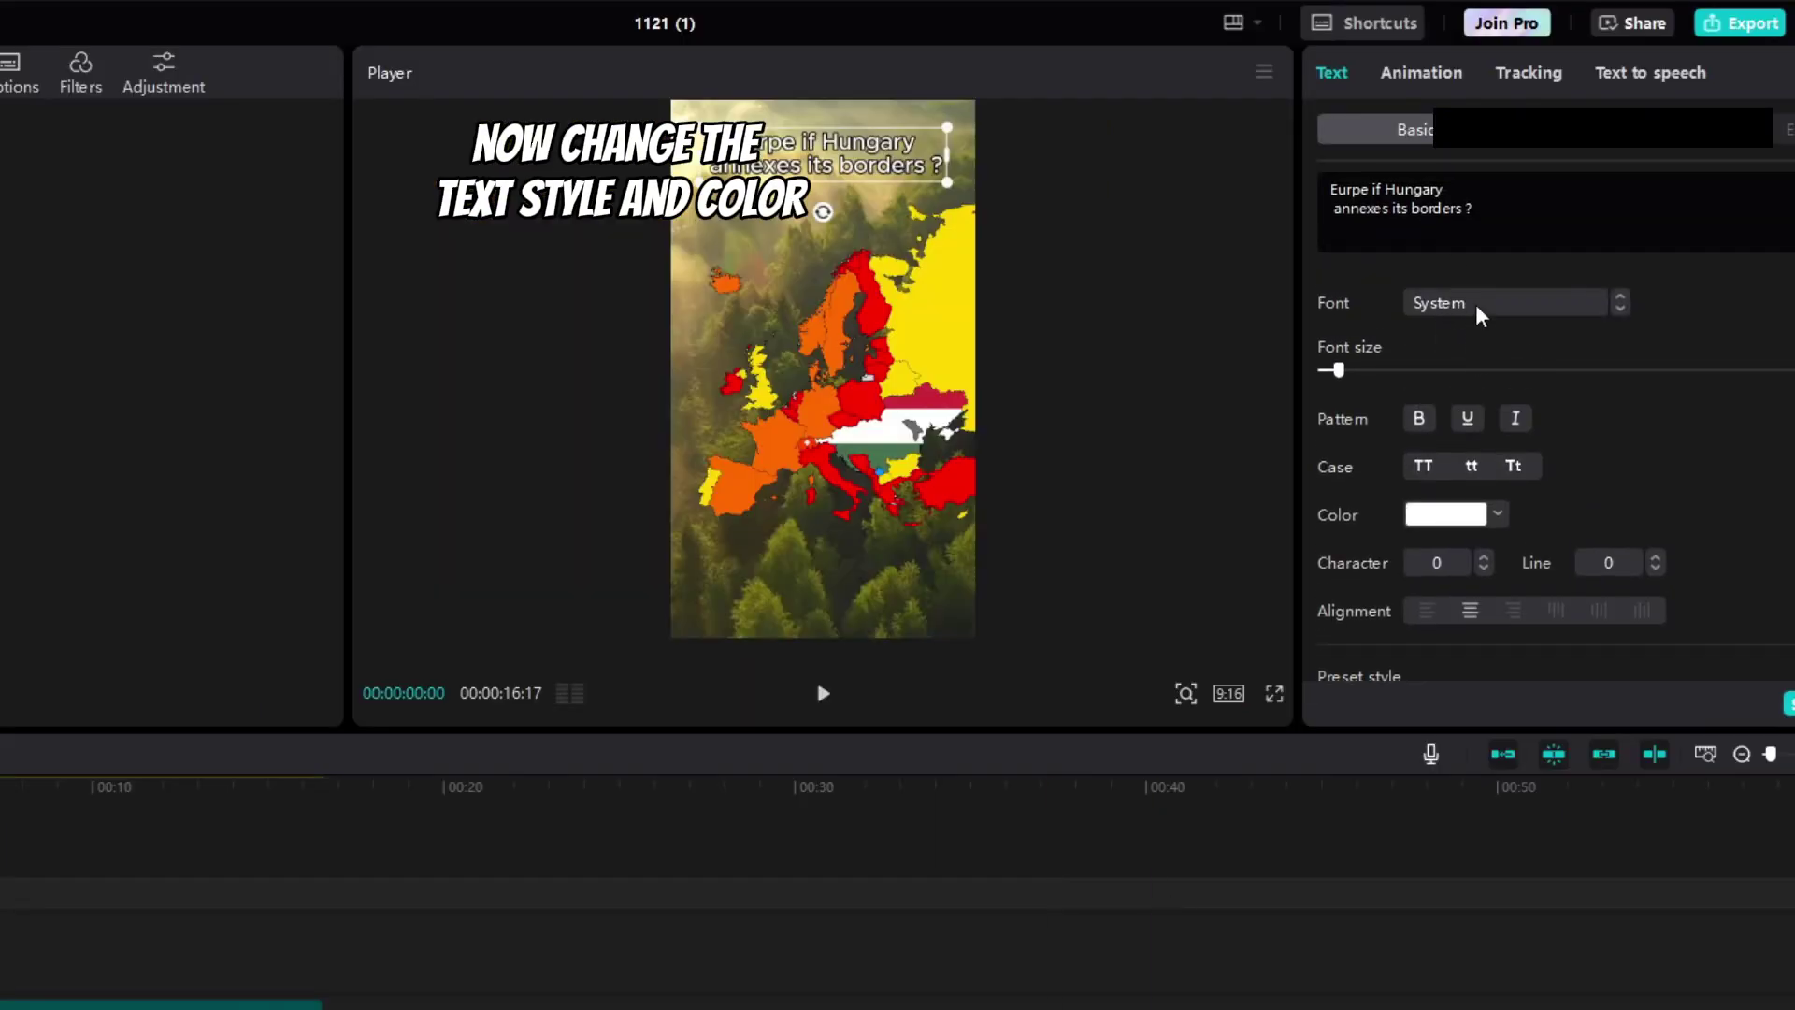
Set the title's font to BANGERS and enlarge the title above the map
{"action": "left_click", "coordinate": [1474, 305]}
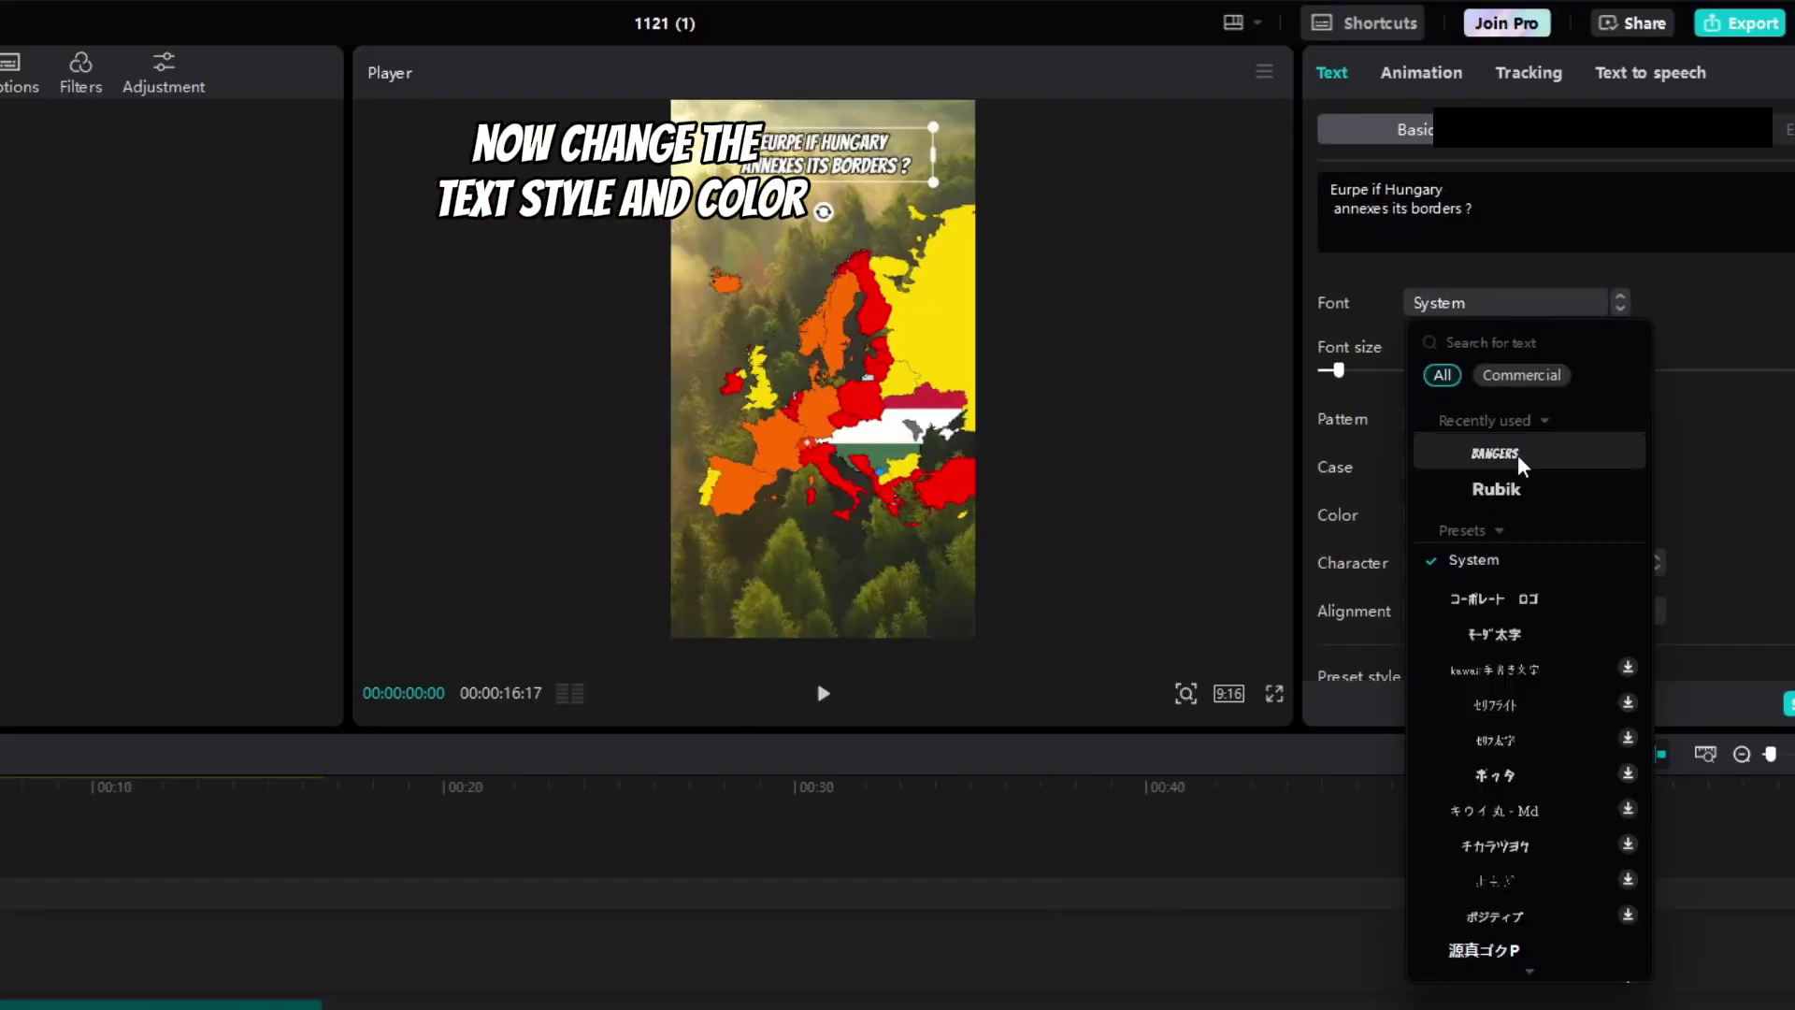
{"action": "left_click", "coordinate": [1496, 454]}
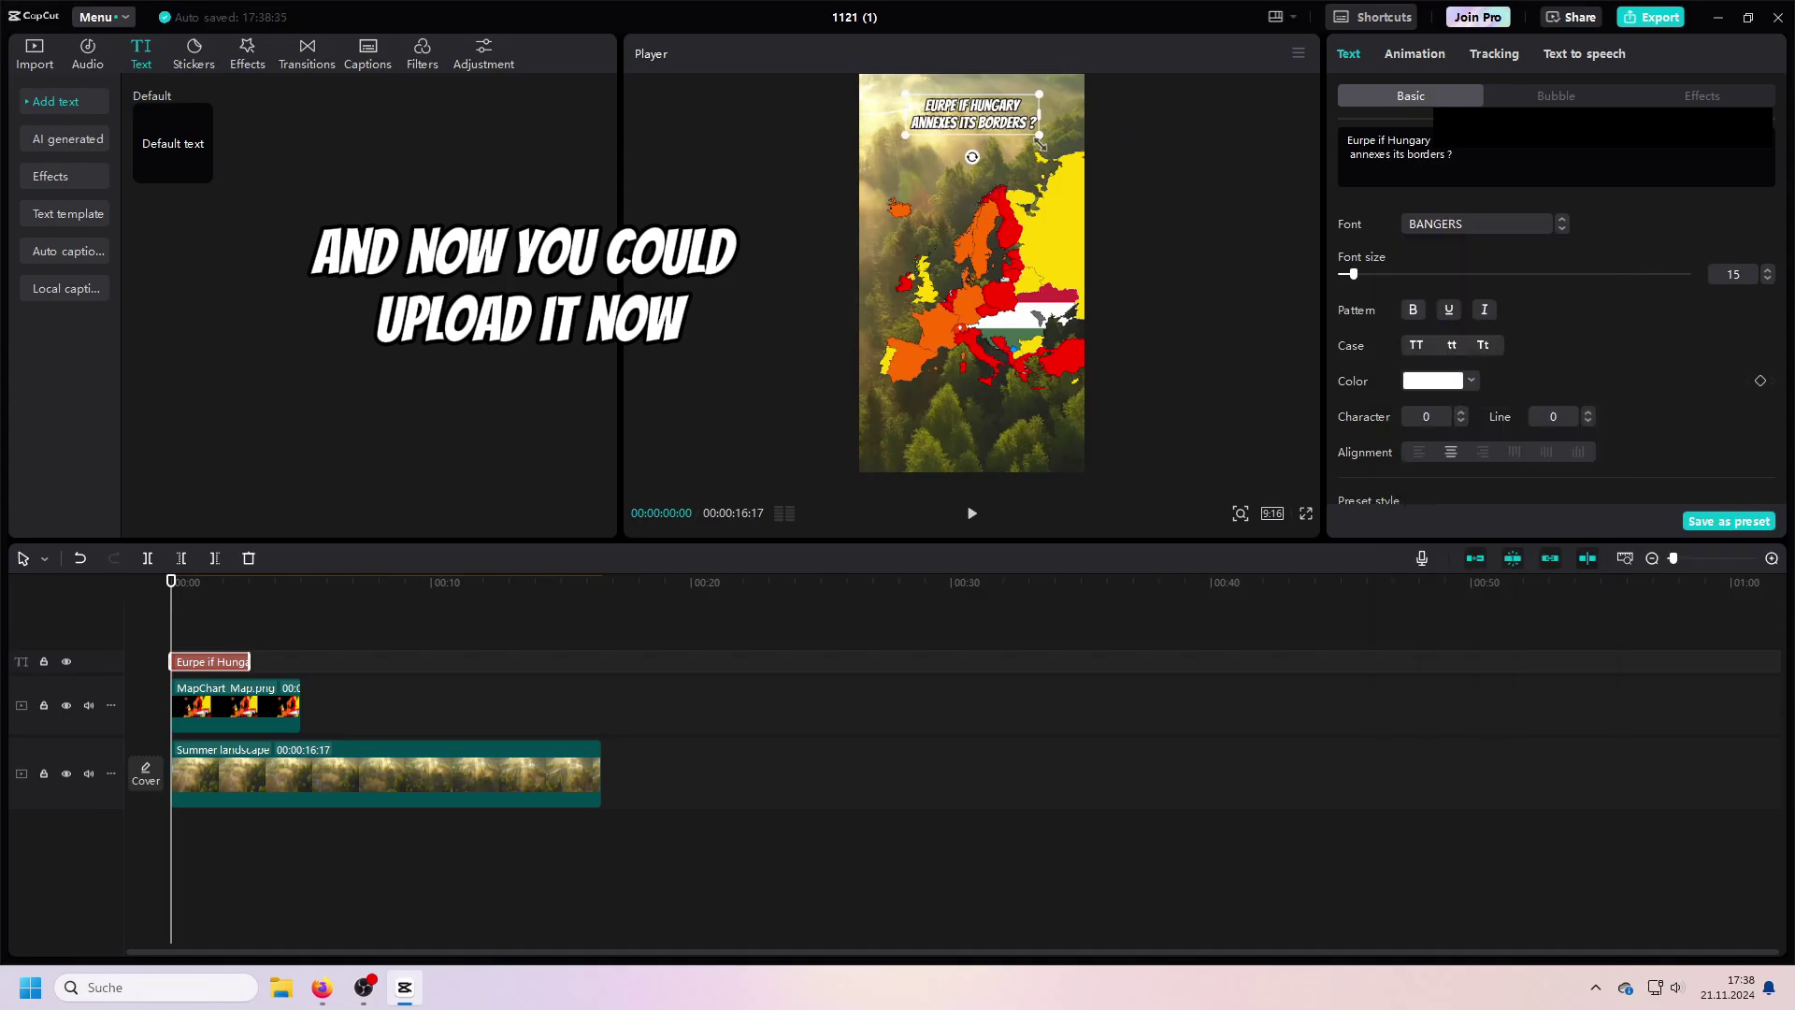
{"action": "left_click_drag", "start_coordinate": [1040, 140], "coordinate": [1082, 166]}
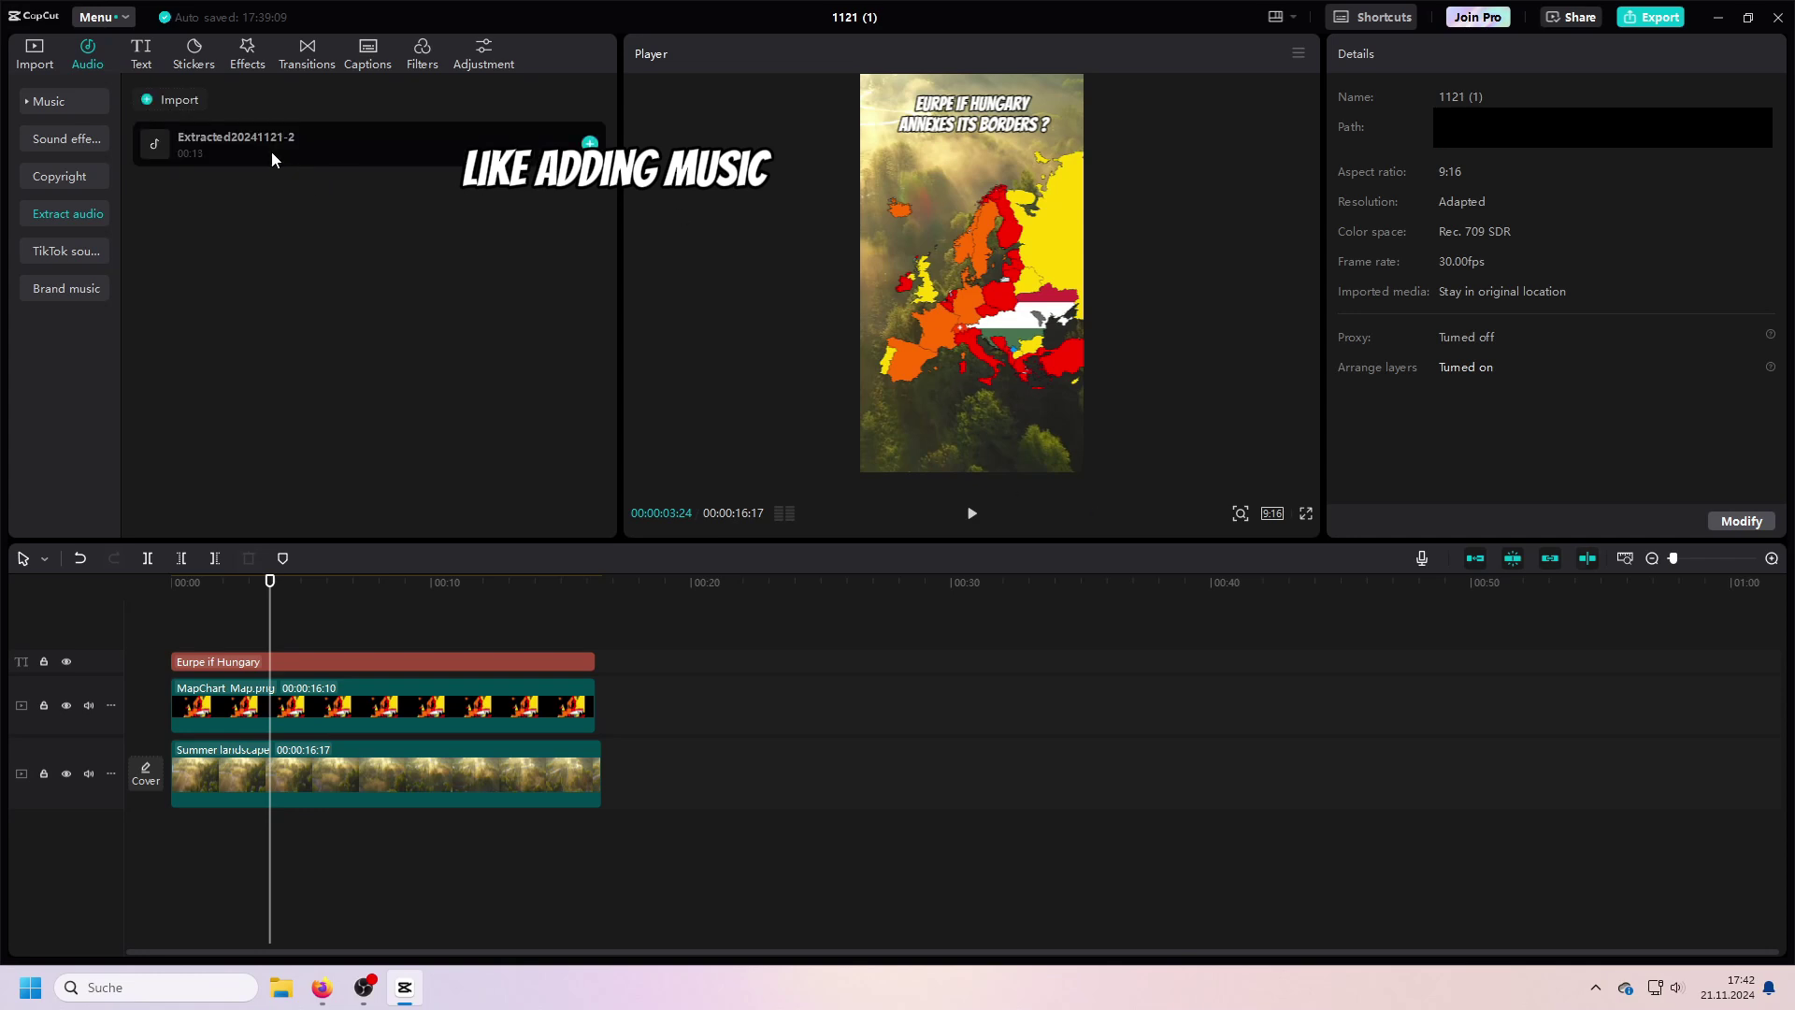
Place the extracted audio Extracted20241121-2 below the landscape clip and trim the tracks to a common length of 00:00:10:18
{"action": "left_click_drag", "start_coordinate": [272, 154], "coordinate": [168, 857]}
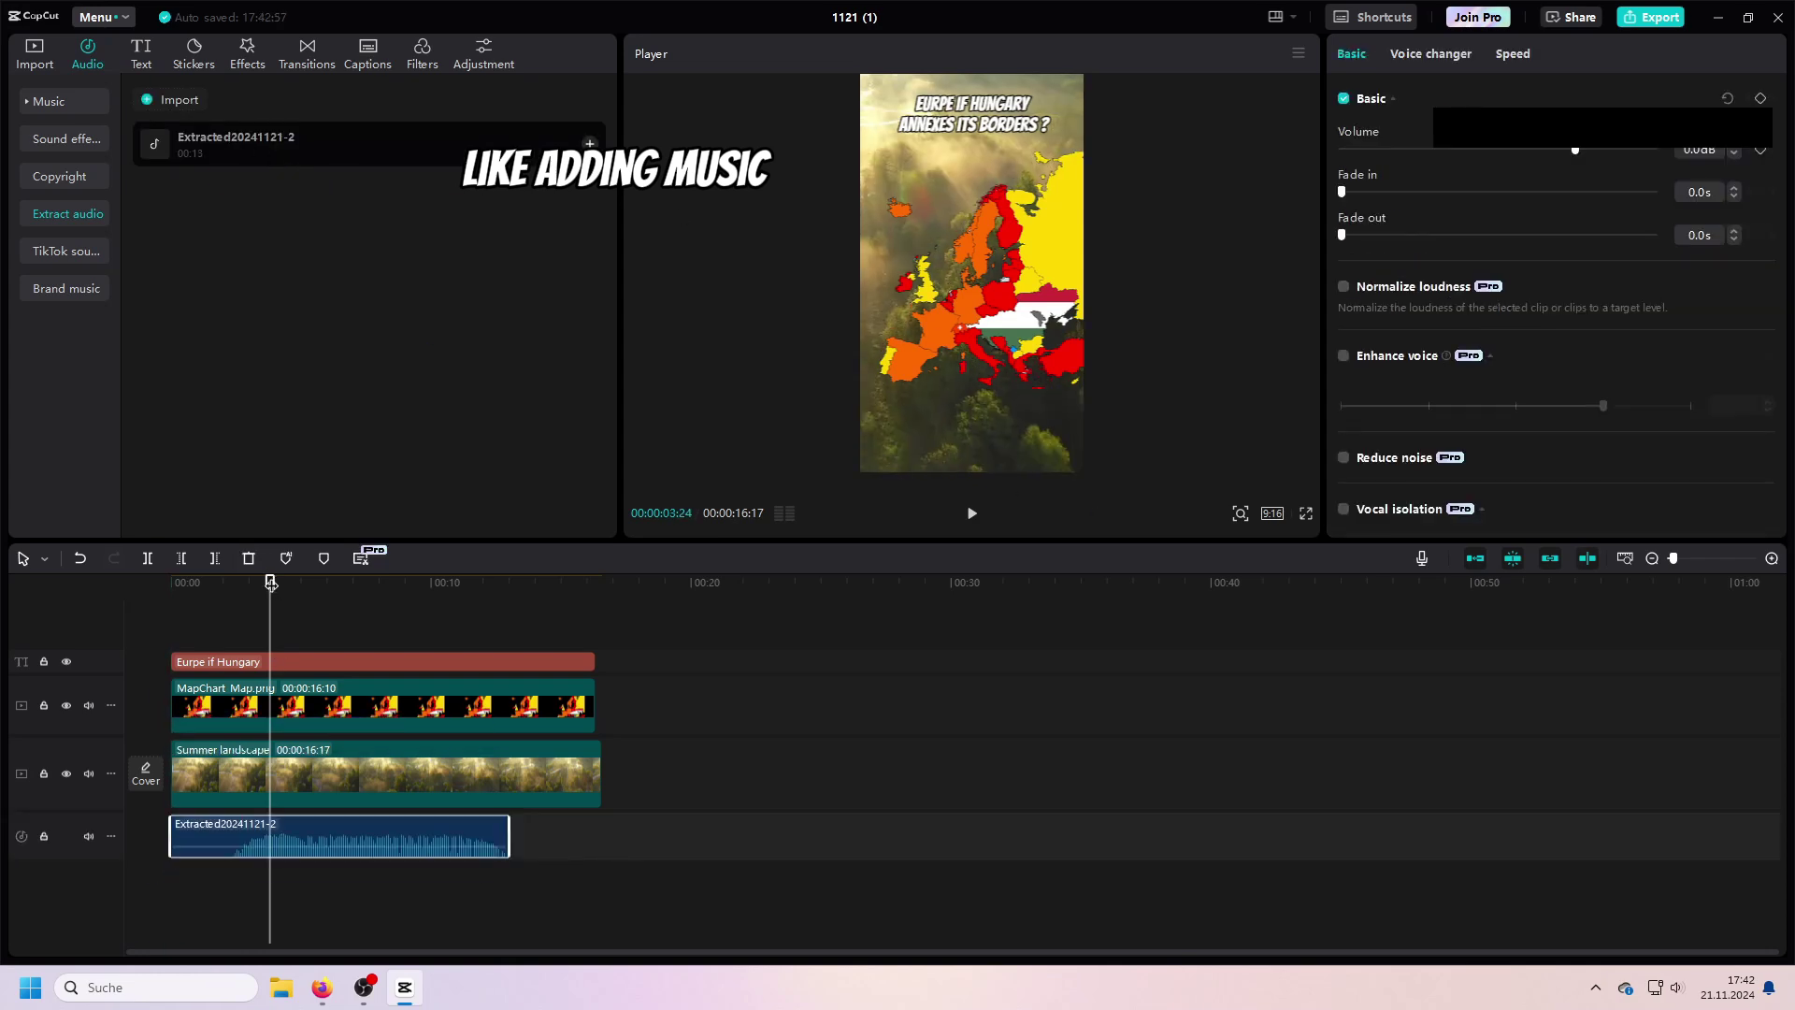
{"action": "left_click_drag", "start_coordinate": [271, 582], "coordinate": [230, 583]}
{"action": "left_click", "coordinate": [337, 601]}
{"action": "left_click_drag", "start_coordinate": [508, 836], "coordinate": [445, 836]}
{"action": "left_click", "coordinate": [447, 776]}
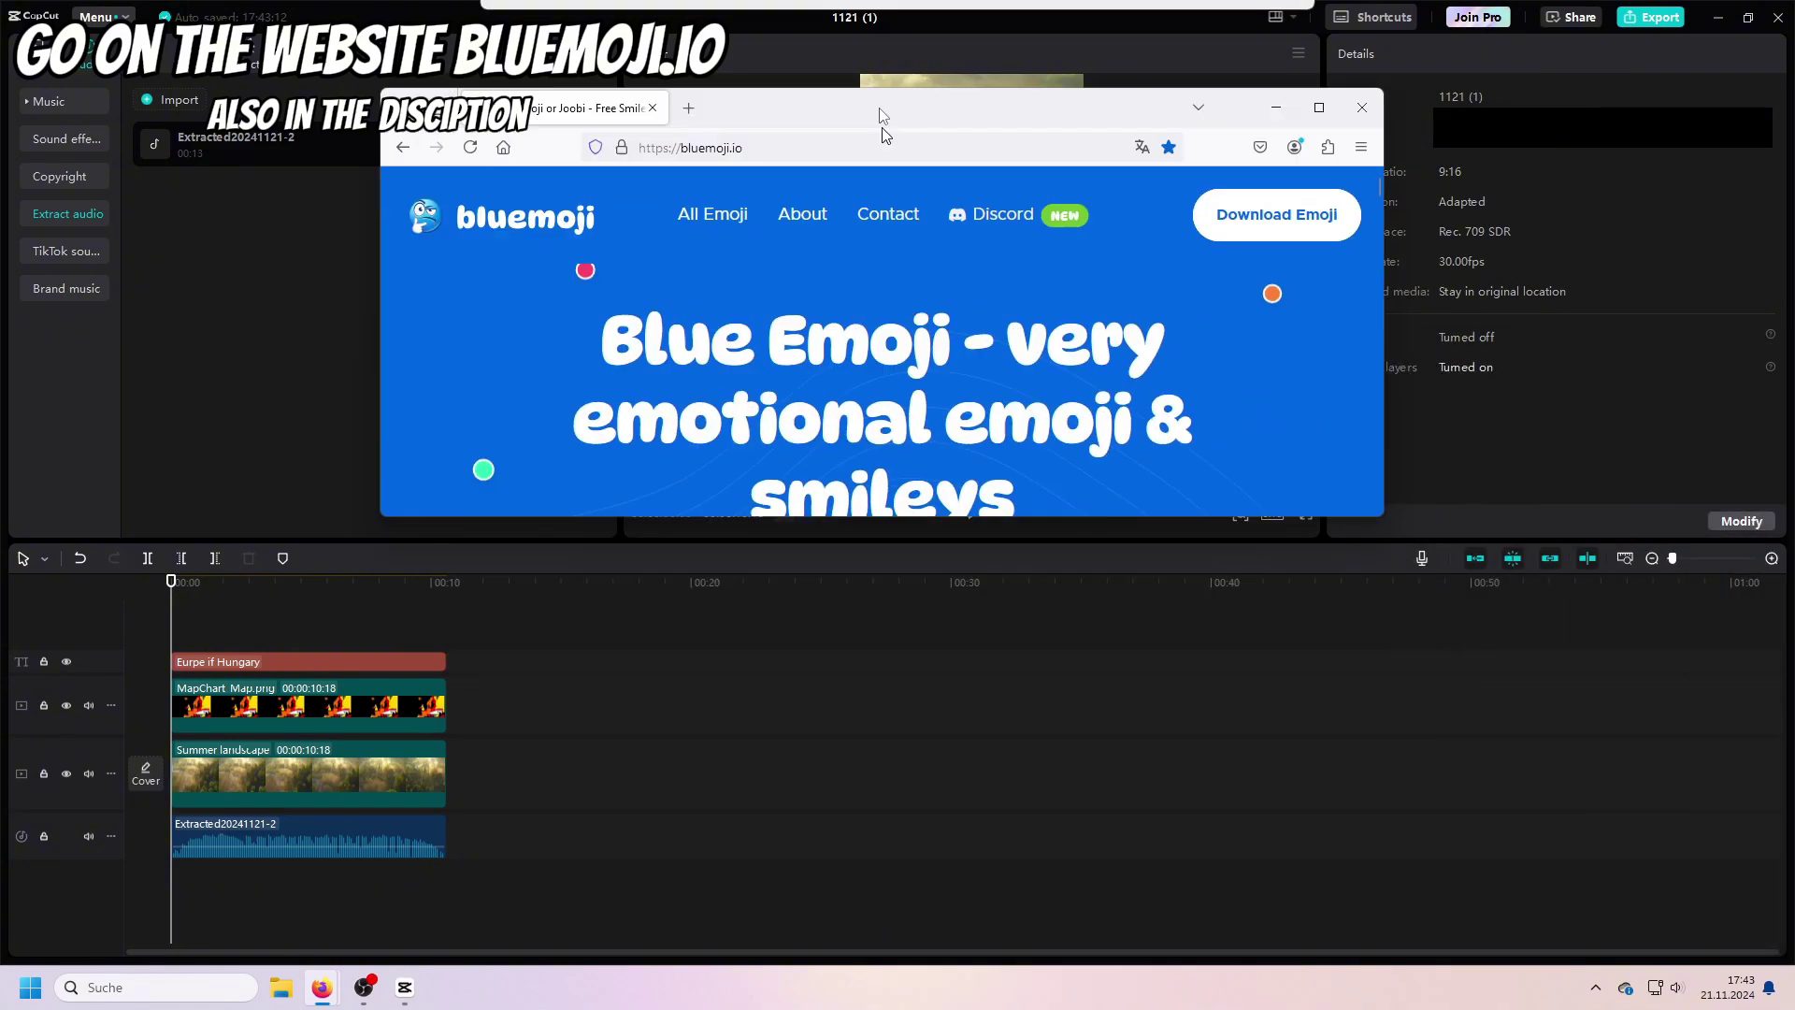
Switch to the bluemoji.io website in the browser, browse the emoji collection and open the :3 Blue Emoji page
{"action": "double_click", "coordinate": [879, 109]}
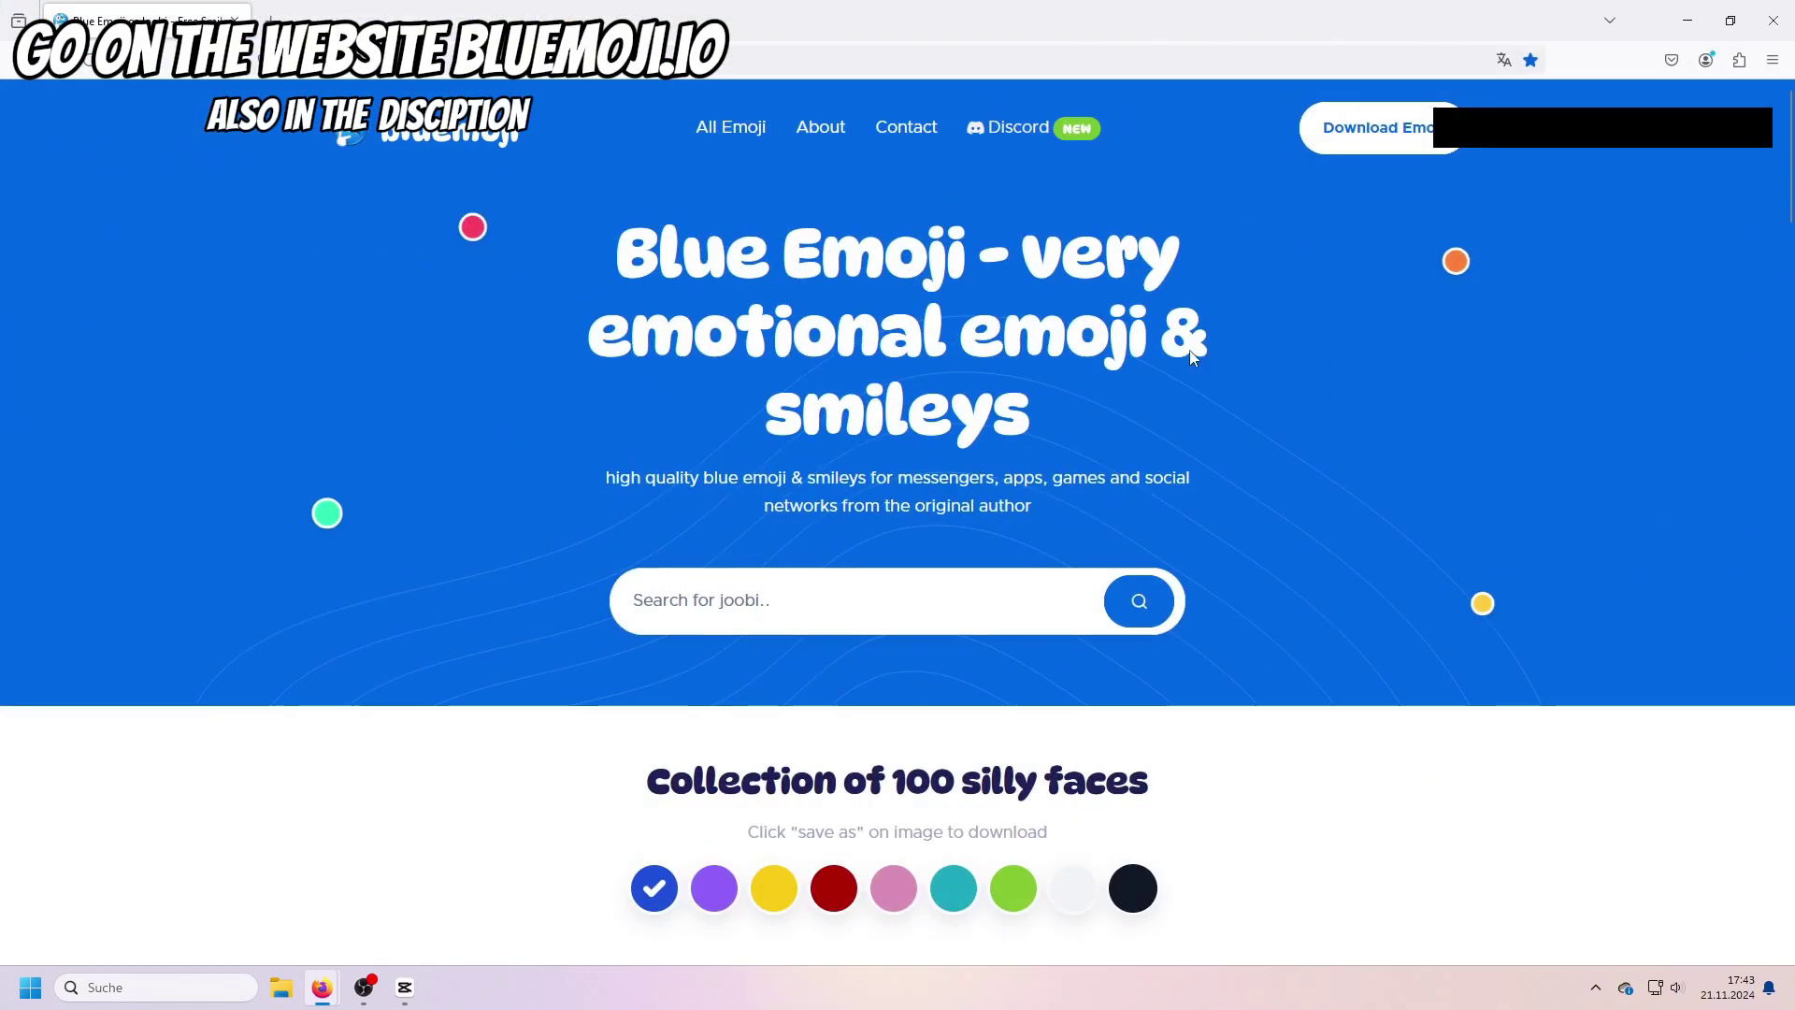
{"action": "scroll", "coordinate": [744, 505], "scroll_direction": "down", "scroll_amount": 7}
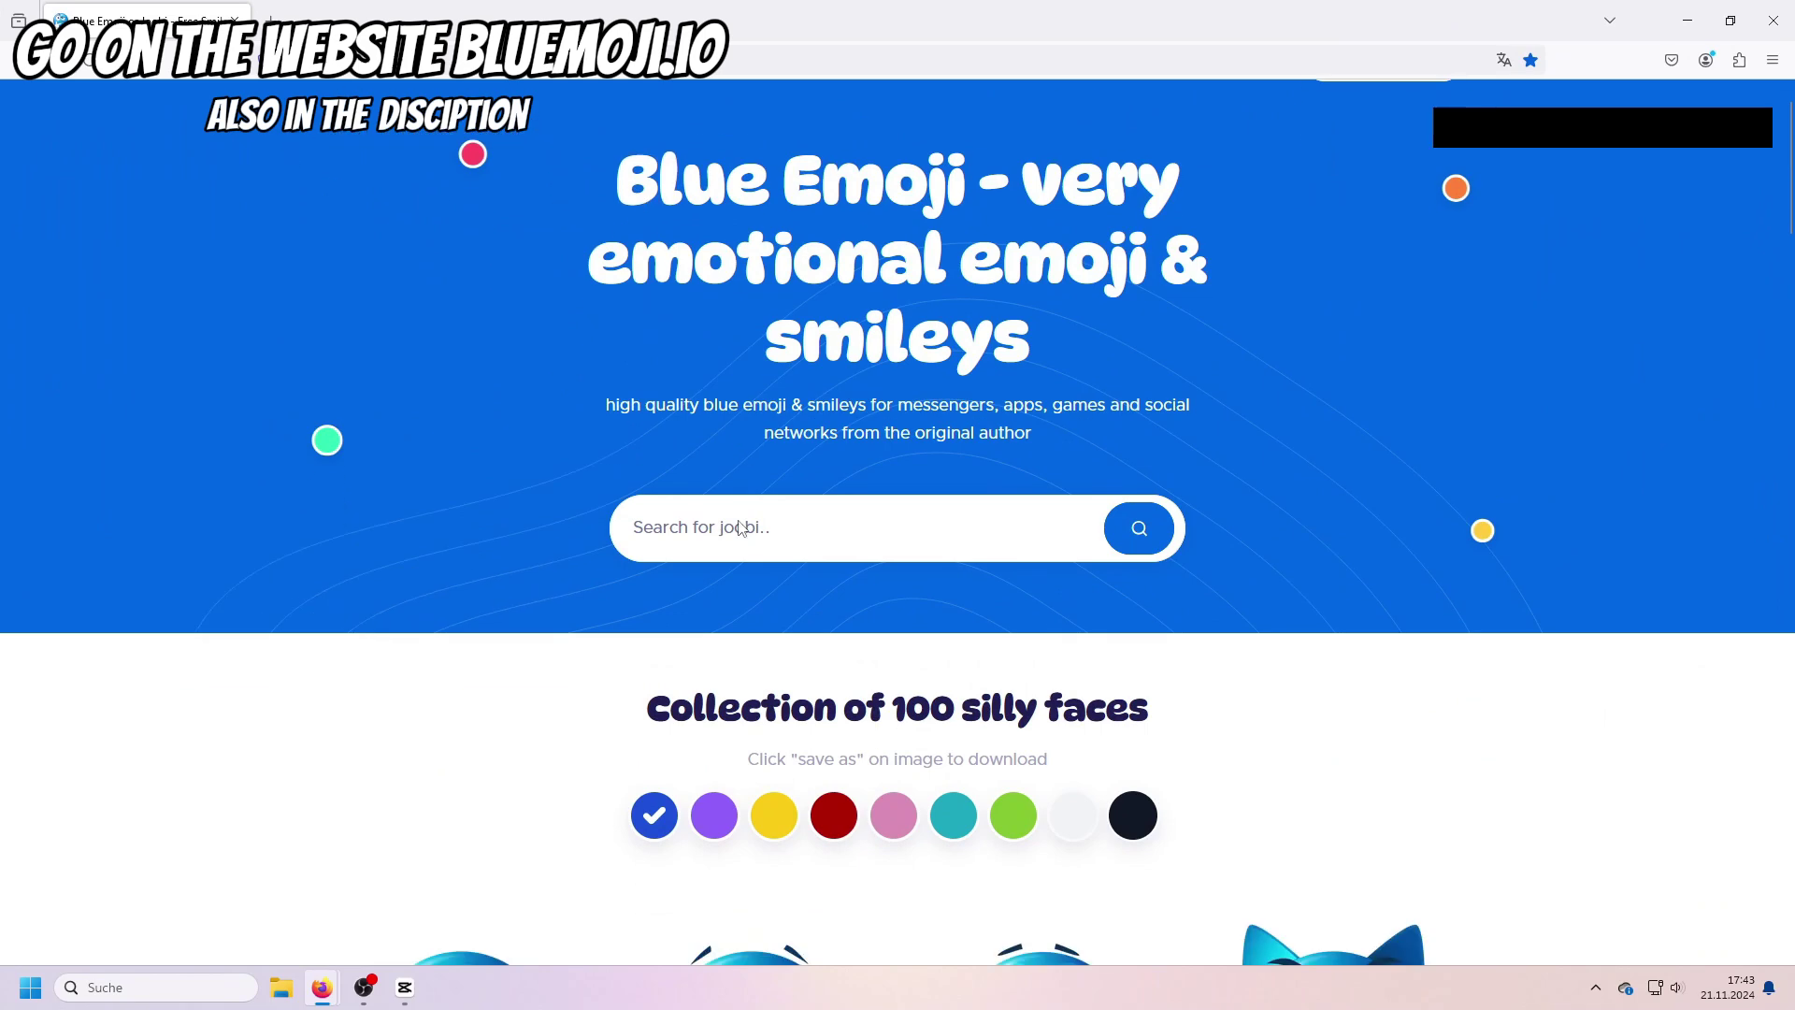
{"action": "scroll", "coordinate": [743, 506], "scroll_direction": "down", "scroll_amount": 1}
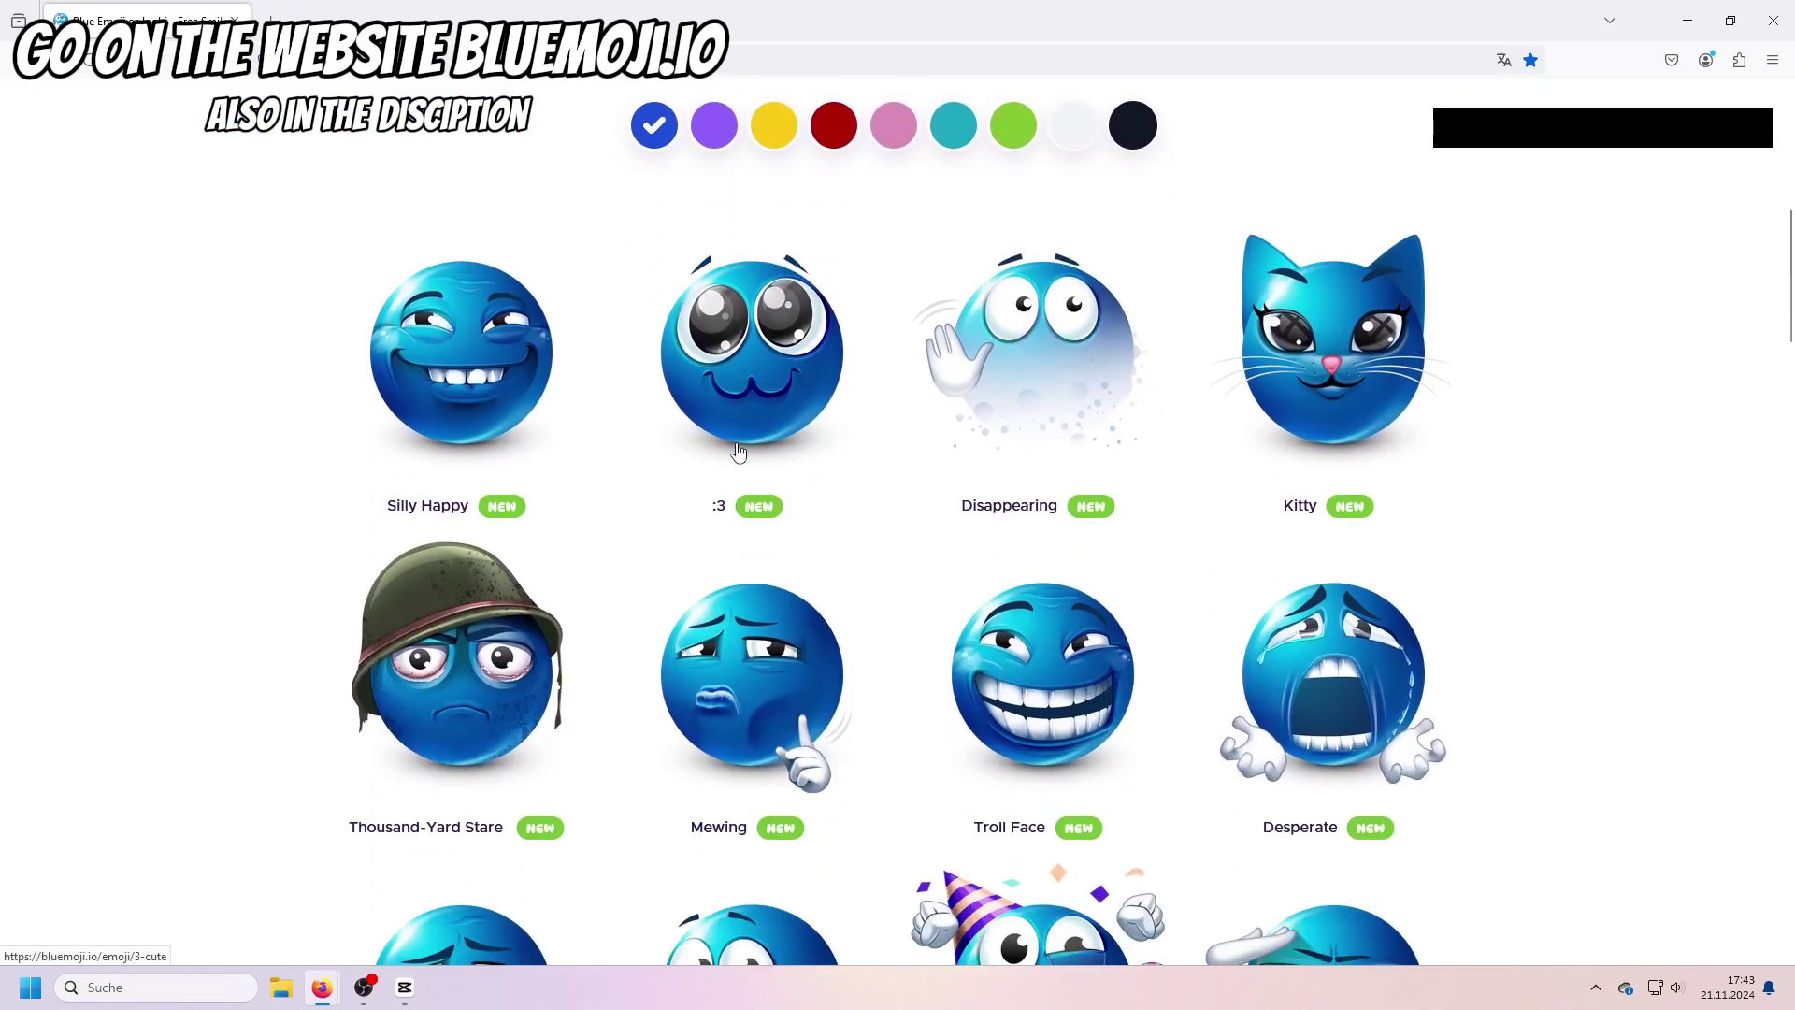
{"action": "left_click", "coordinate": [721, 315]}
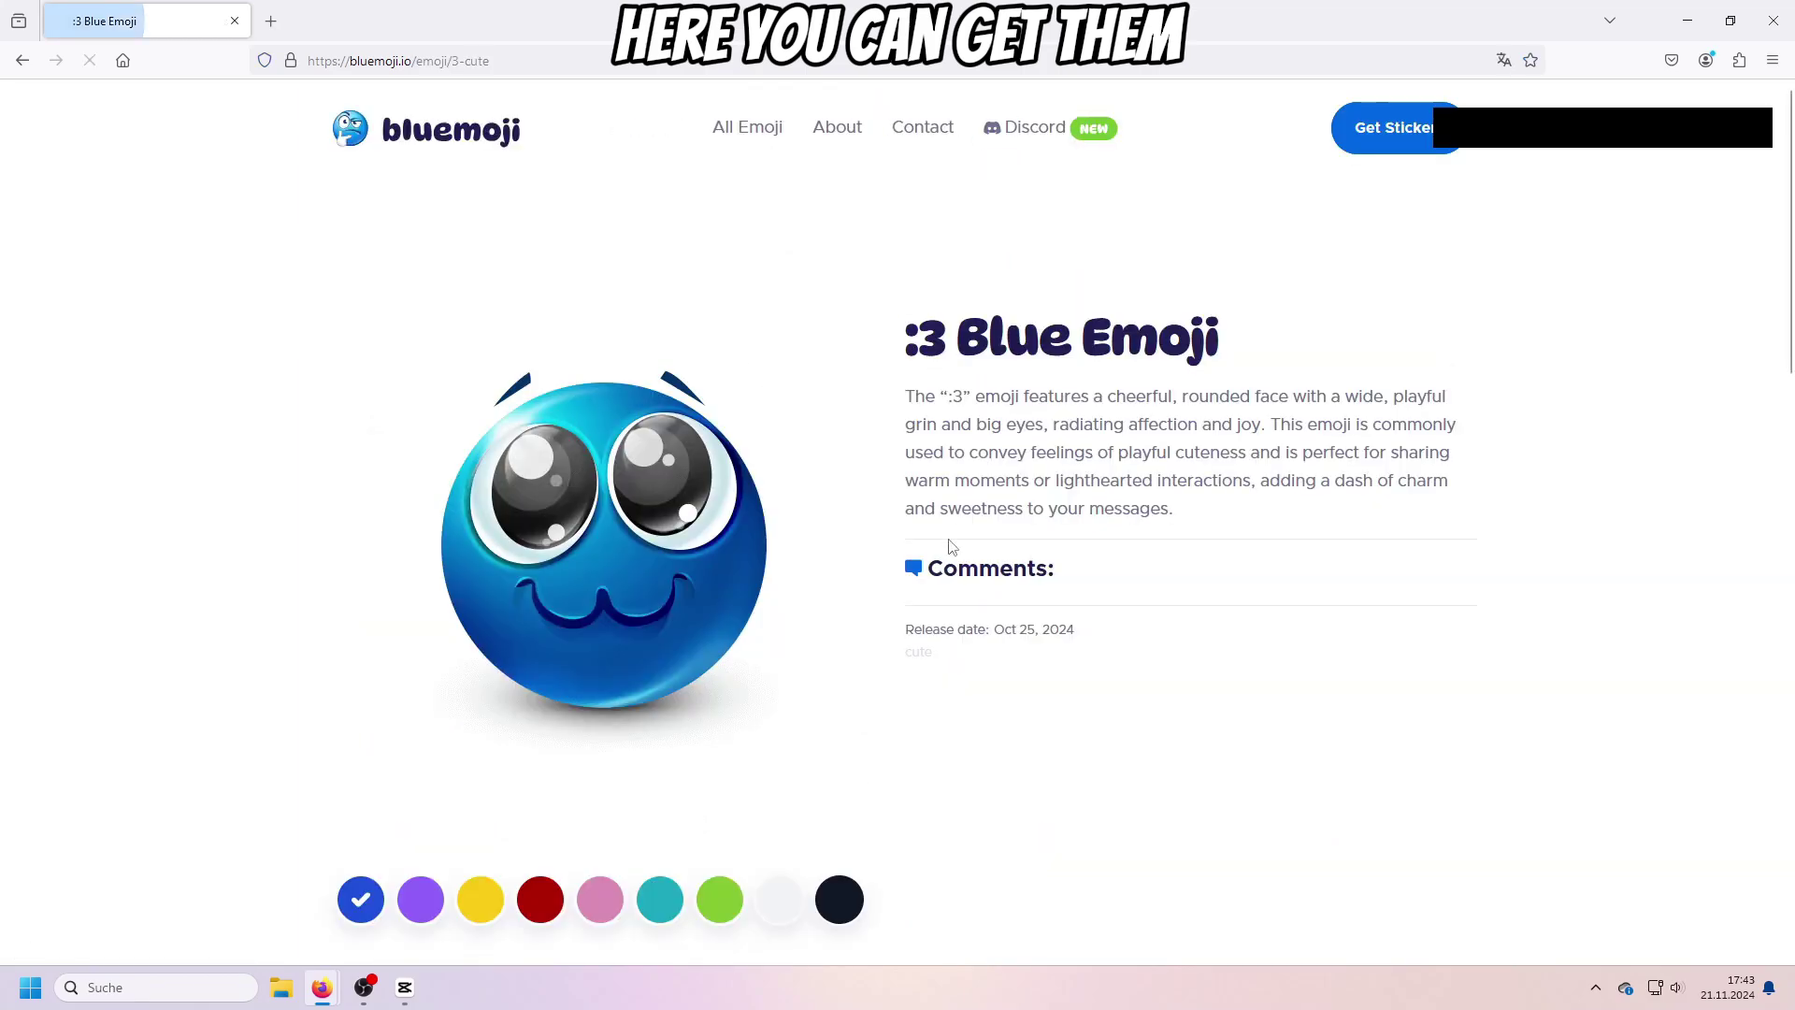
{"action": "scroll", "coordinate": [1050, 605], "scroll_direction": "down", "scroll_amount": 4}
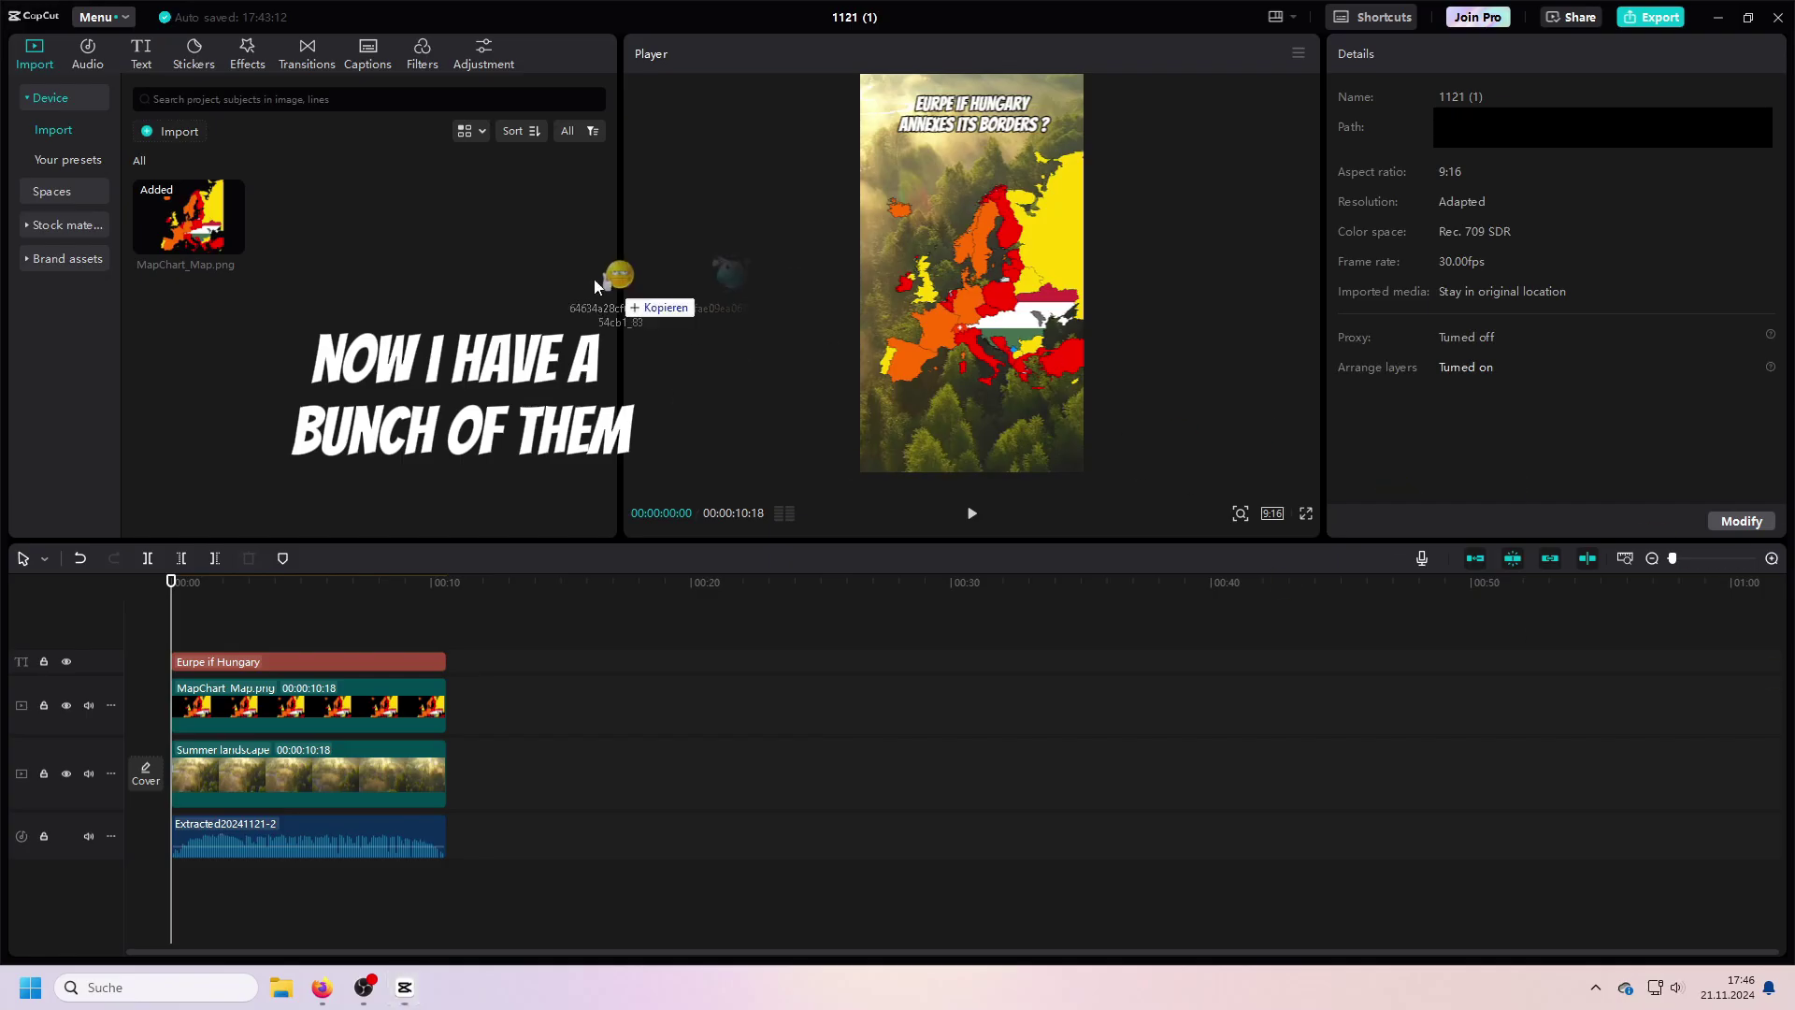
Switch back to CapCut and import the downloaded emoji images into the project media
{"action": "left_click_drag", "start_coordinate": [593, 279], "coordinate": [518, 267]}
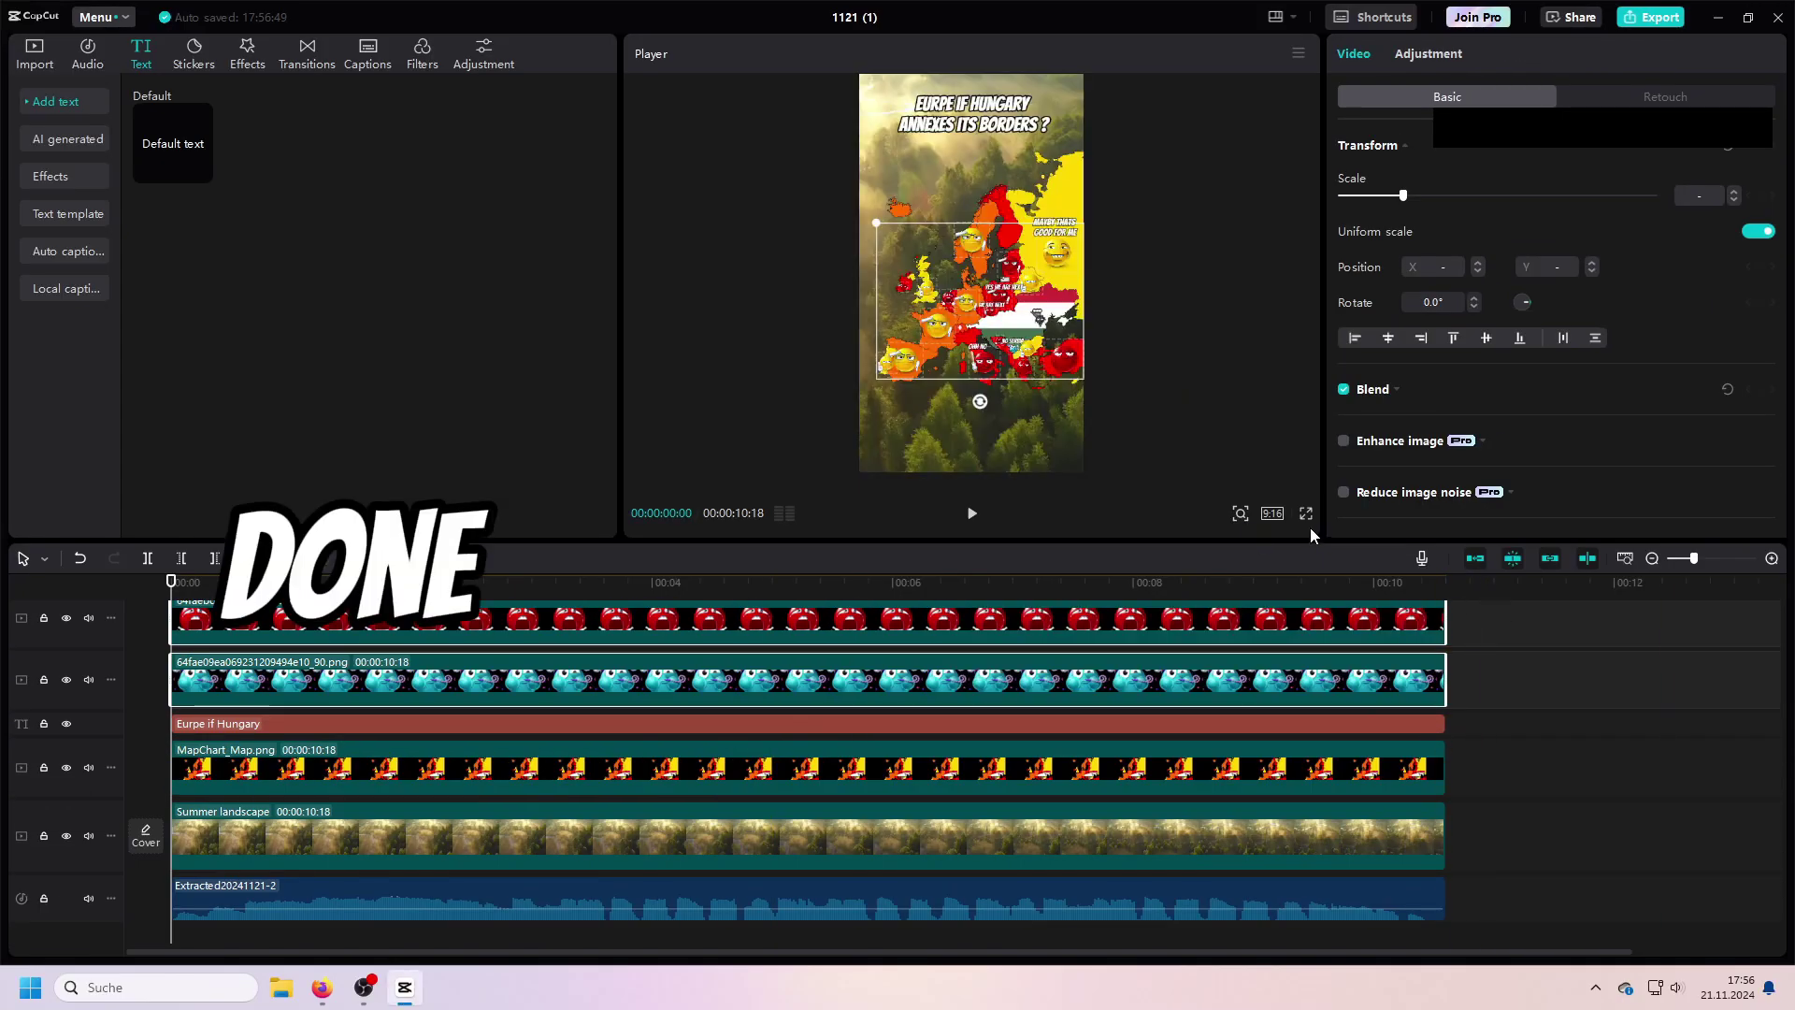
Play the finished map video in a full-screen preview from the start
{"action": "left_click", "coordinate": [1306, 514]}
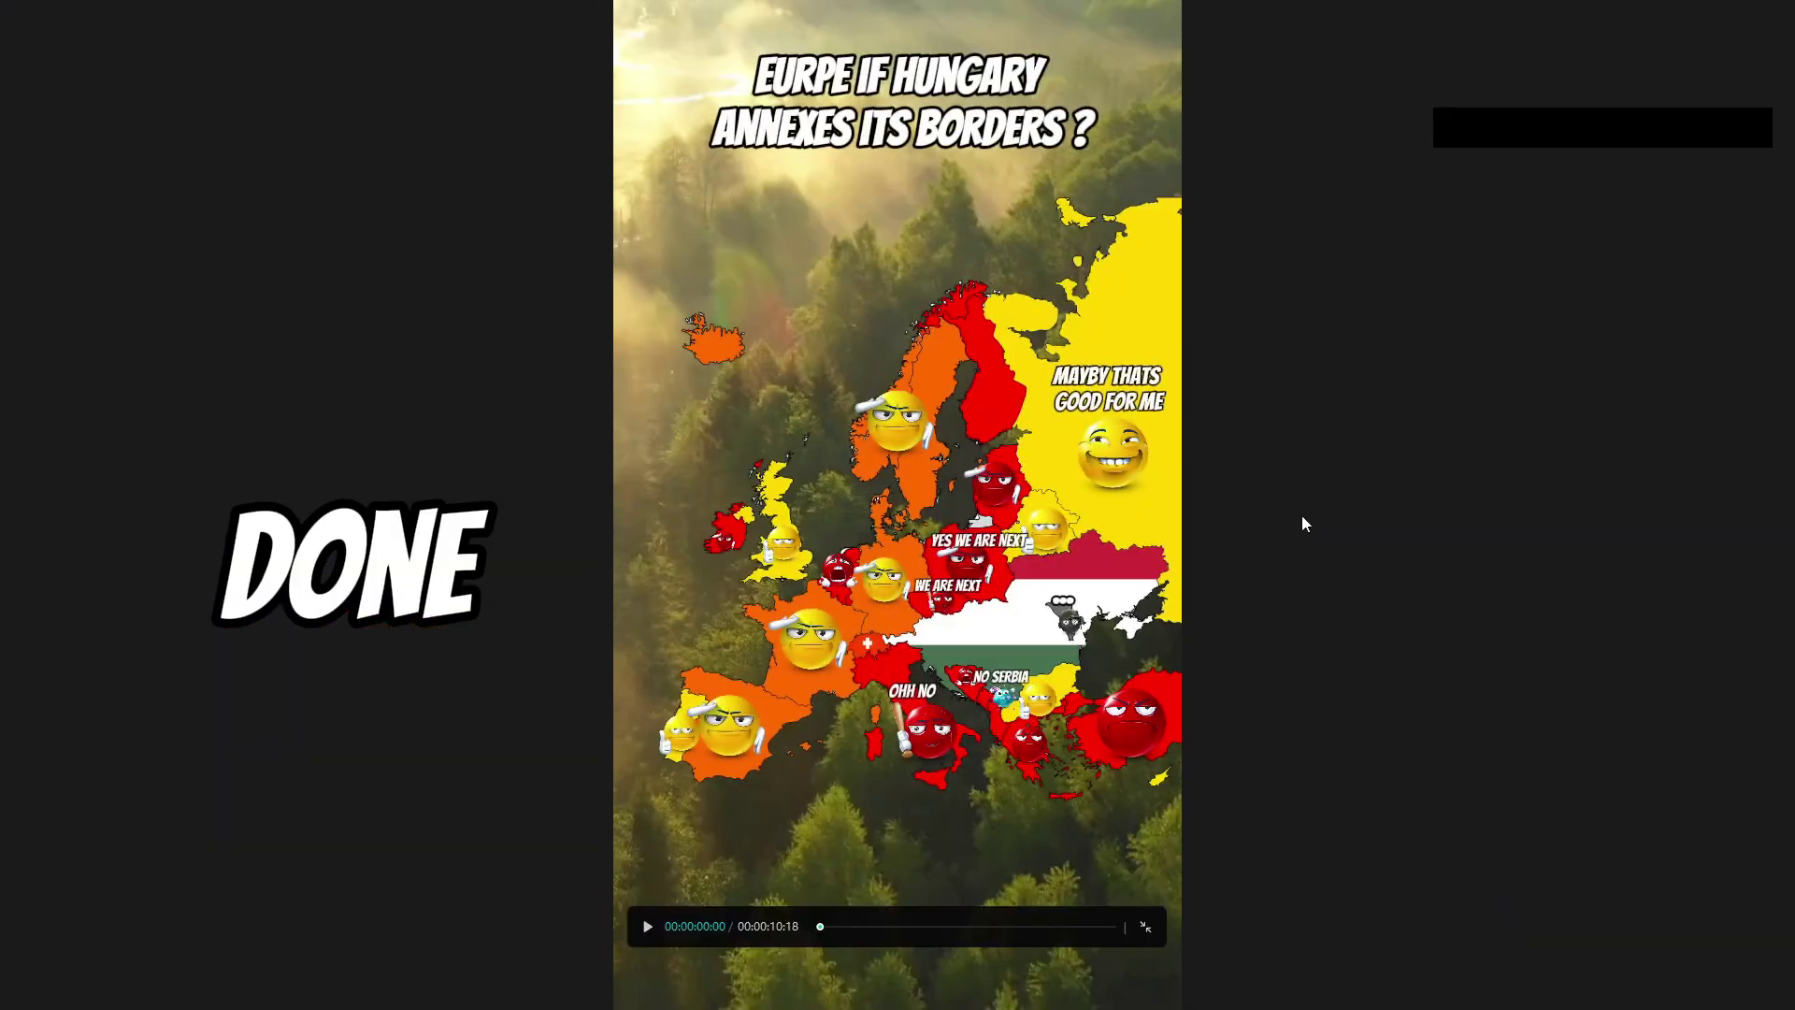
{"action": "left_click", "coordinate": [647, 926]}
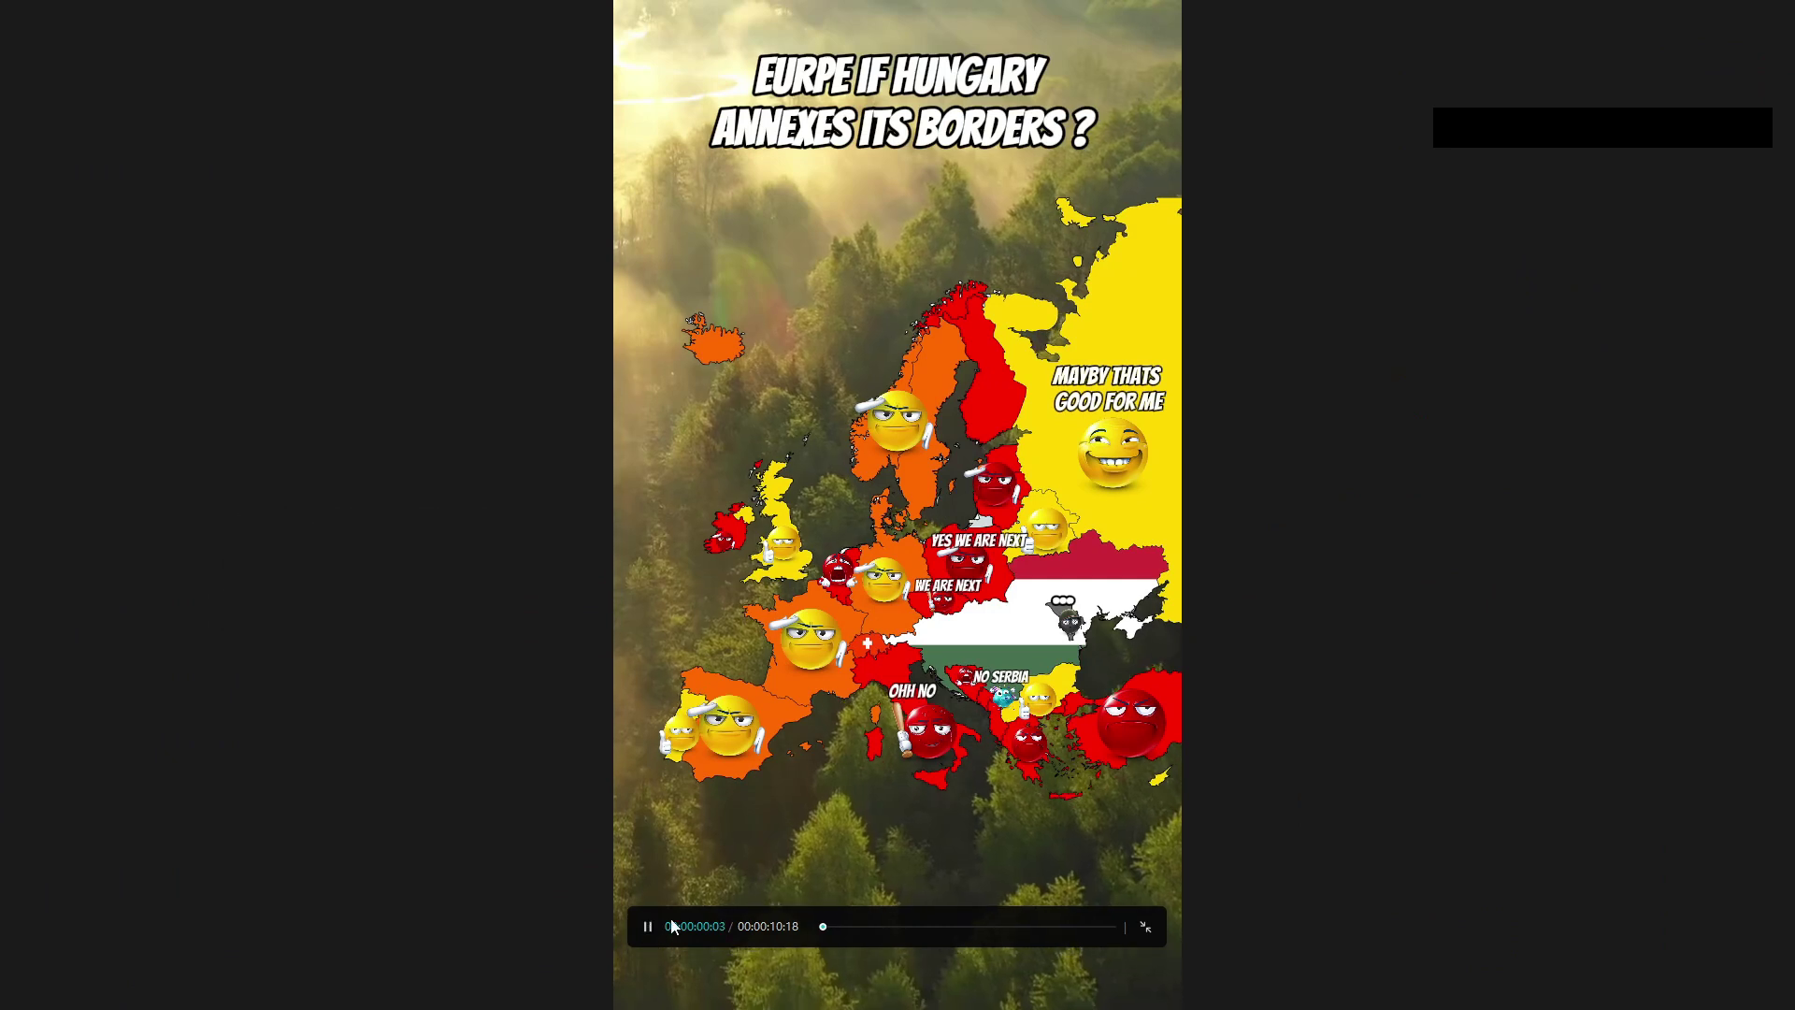